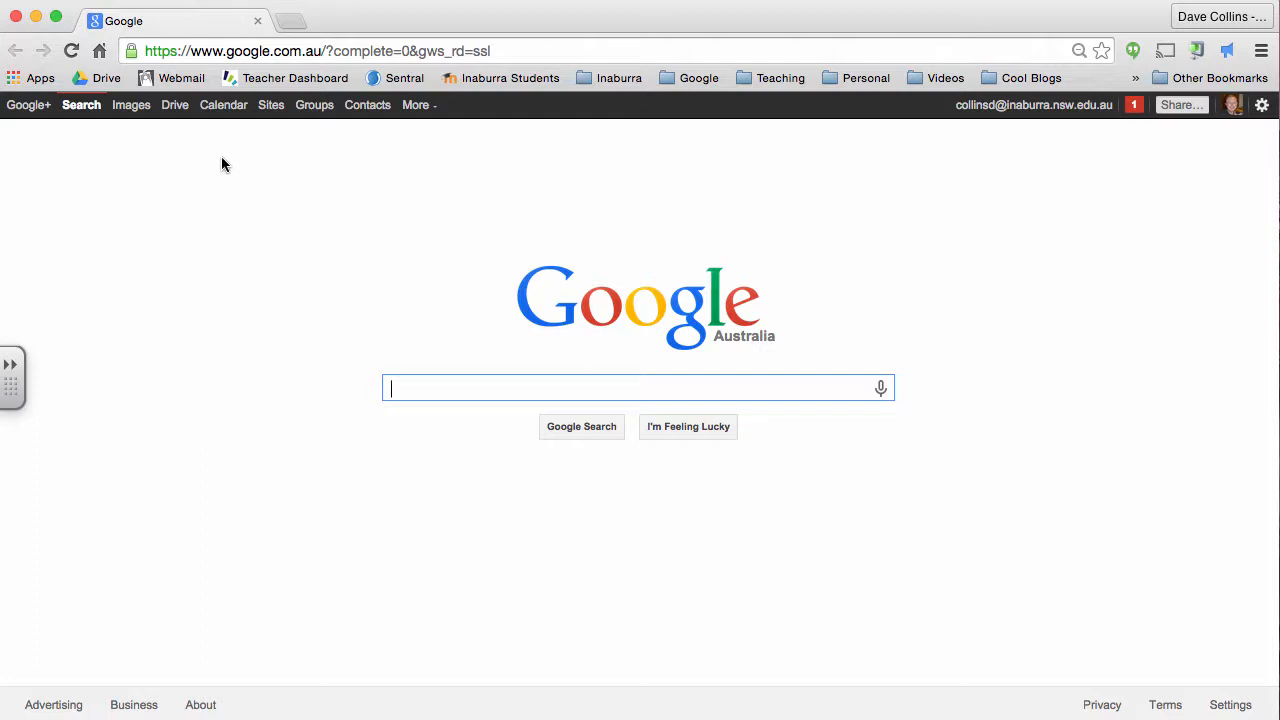
Go to Google Drive and create a new blank Google Form.
click(181, 112)
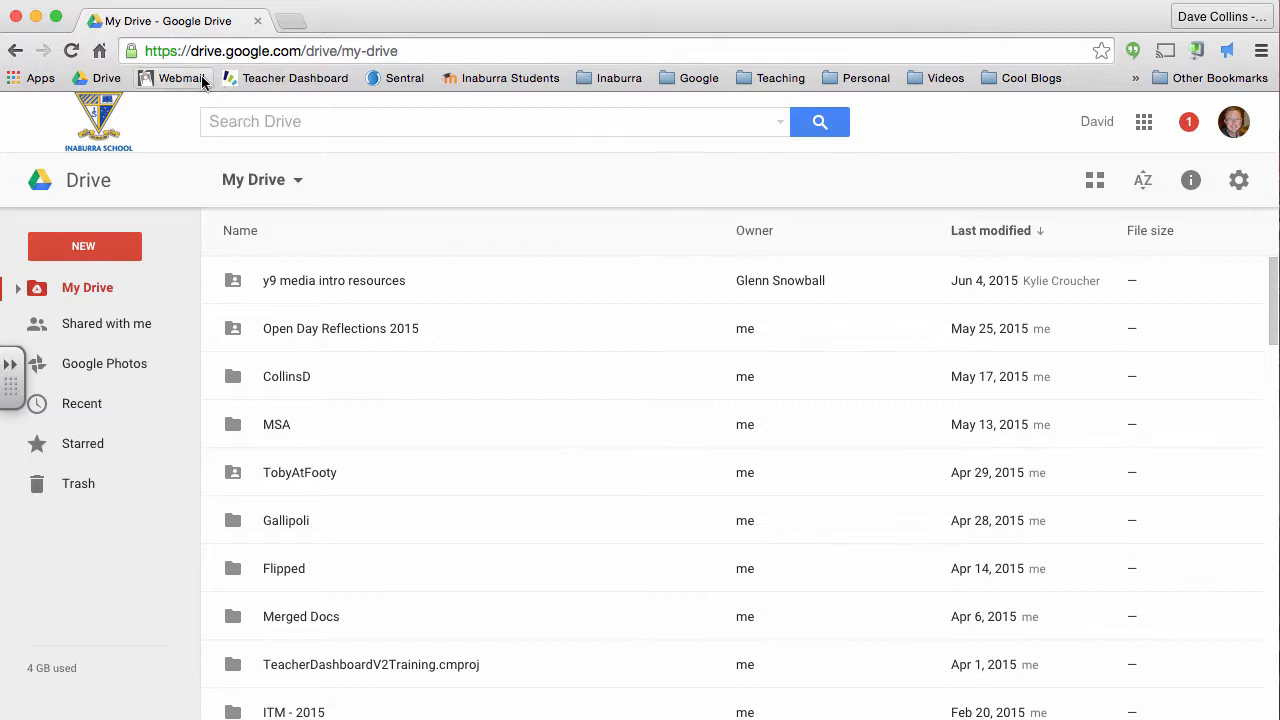
drag(191, 50, 303, 50)
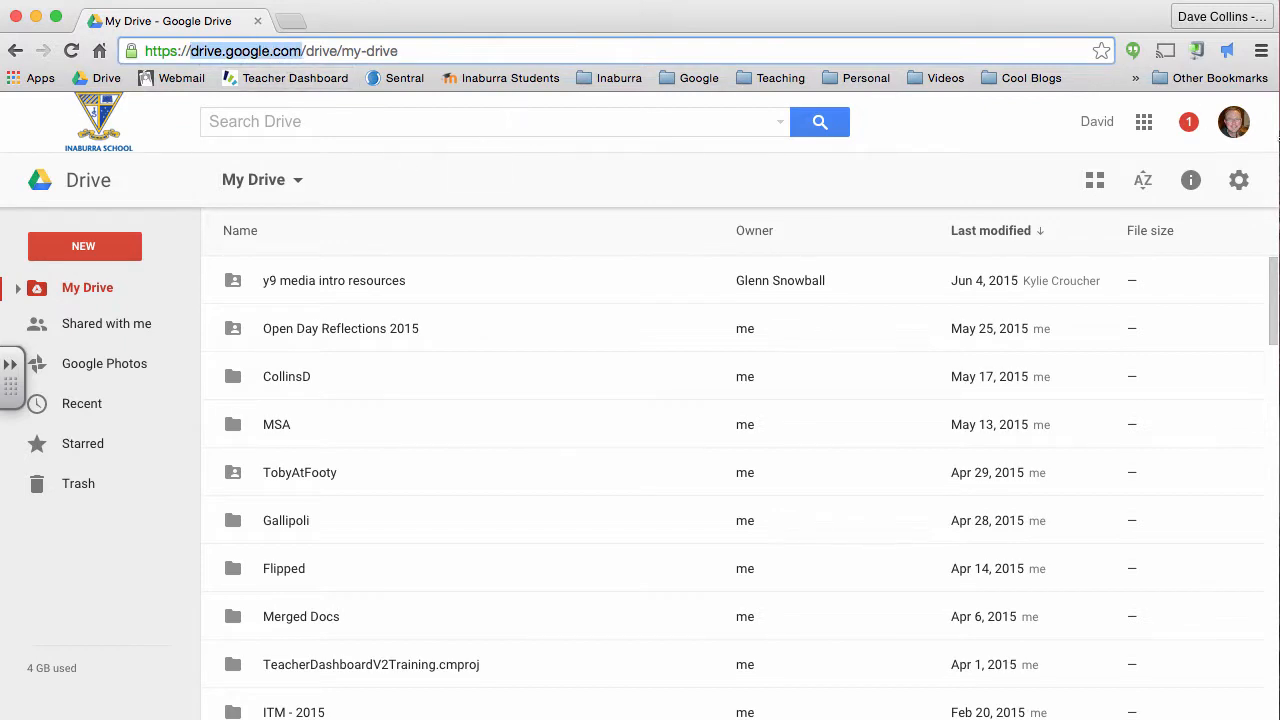
click(164, 236)
click(121, 251)
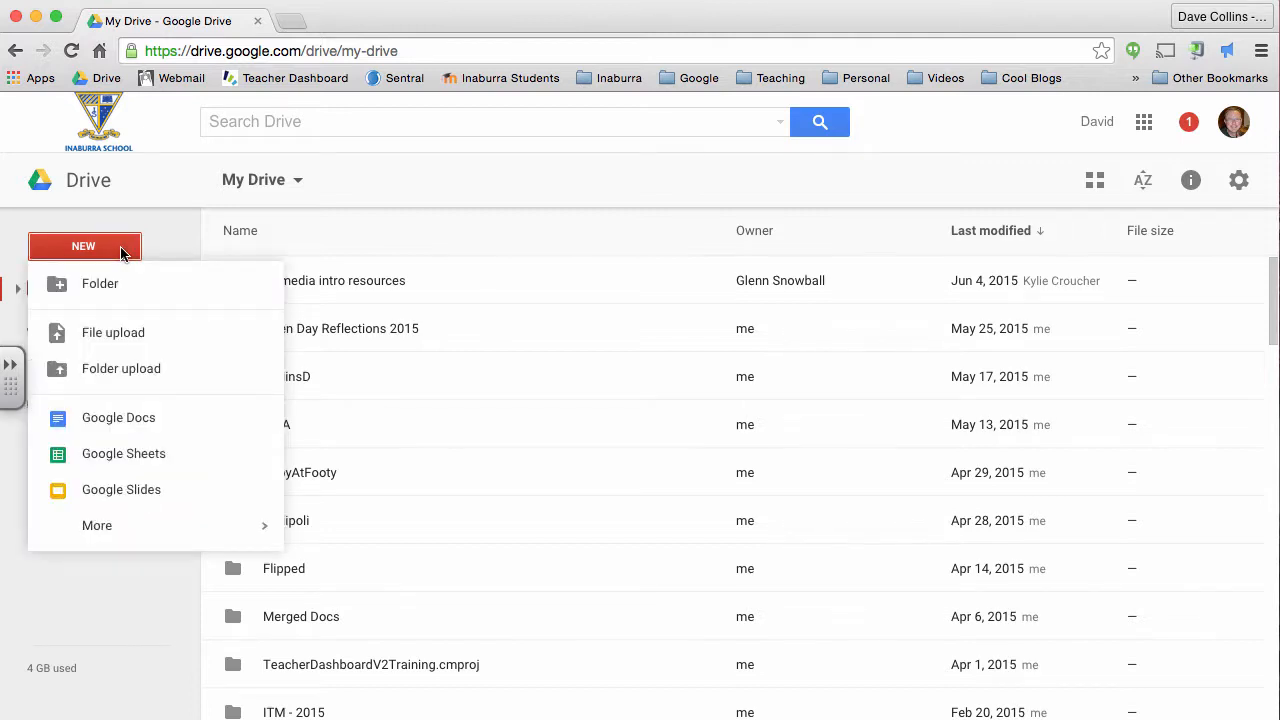
mouse_move(126, 528)
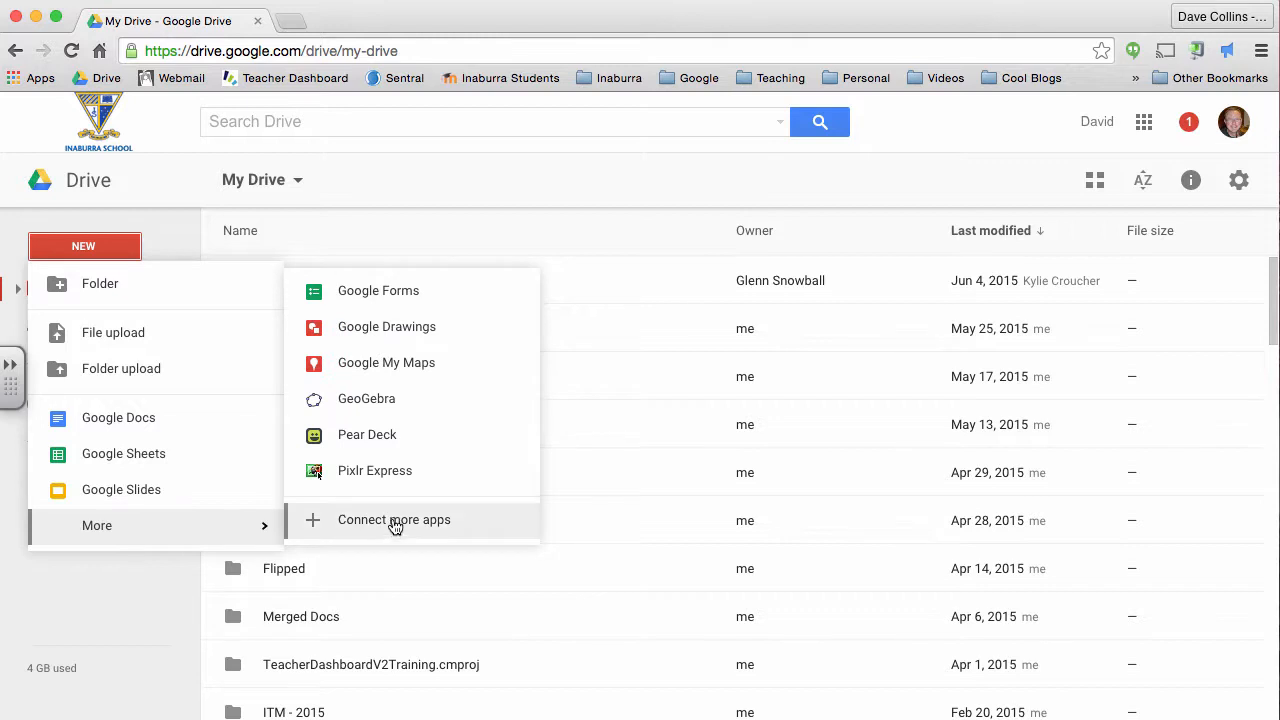
click(405, 302)
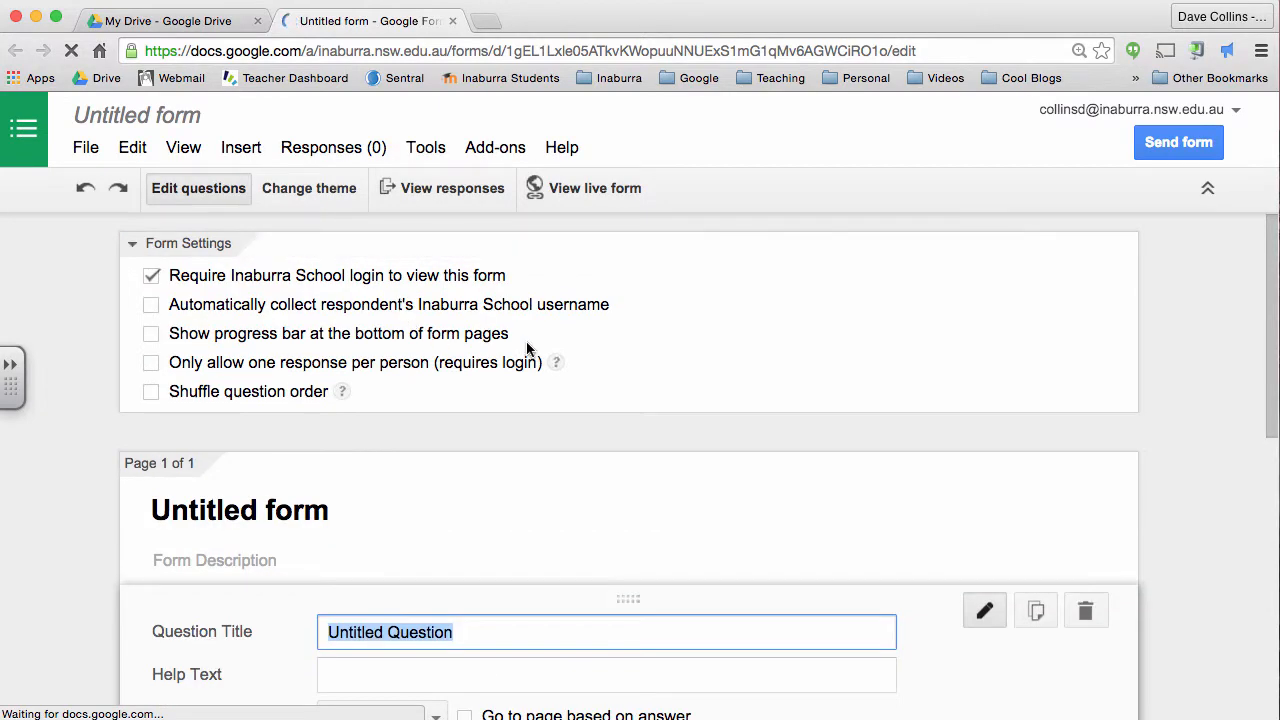
Rename the untitled form as "Training with Forms".
key(super+minus)
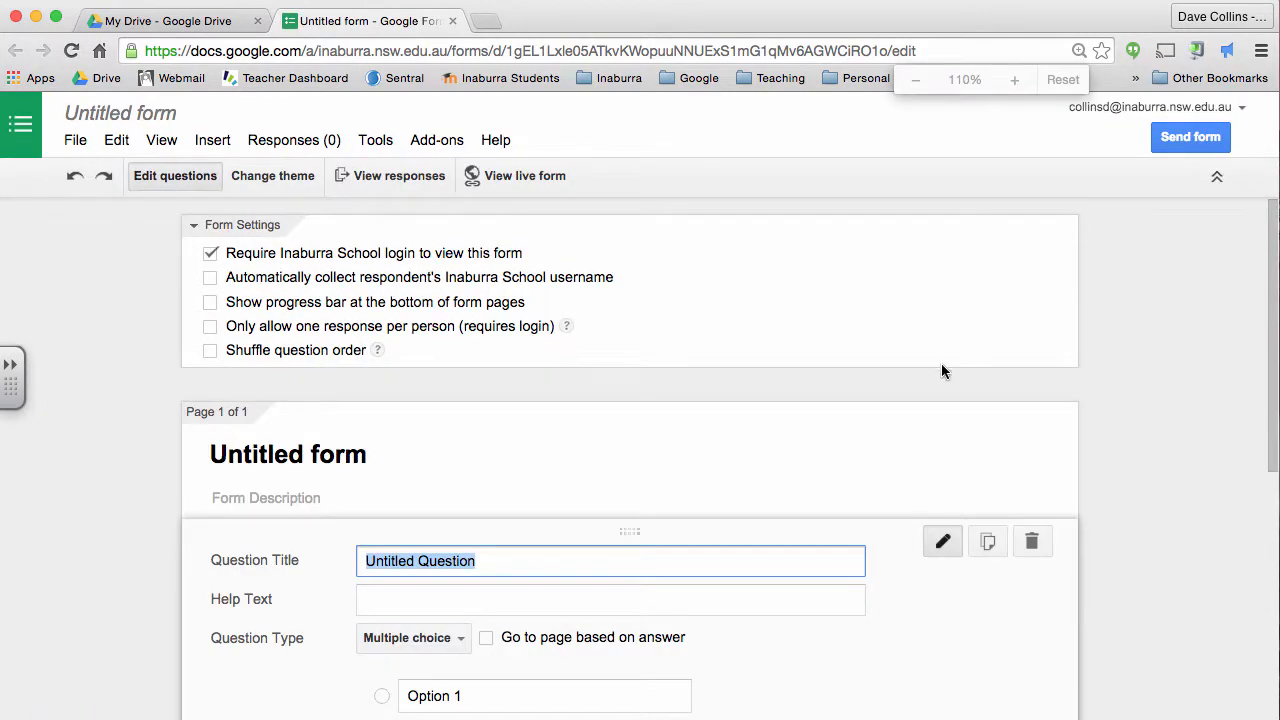
key(super+minus)
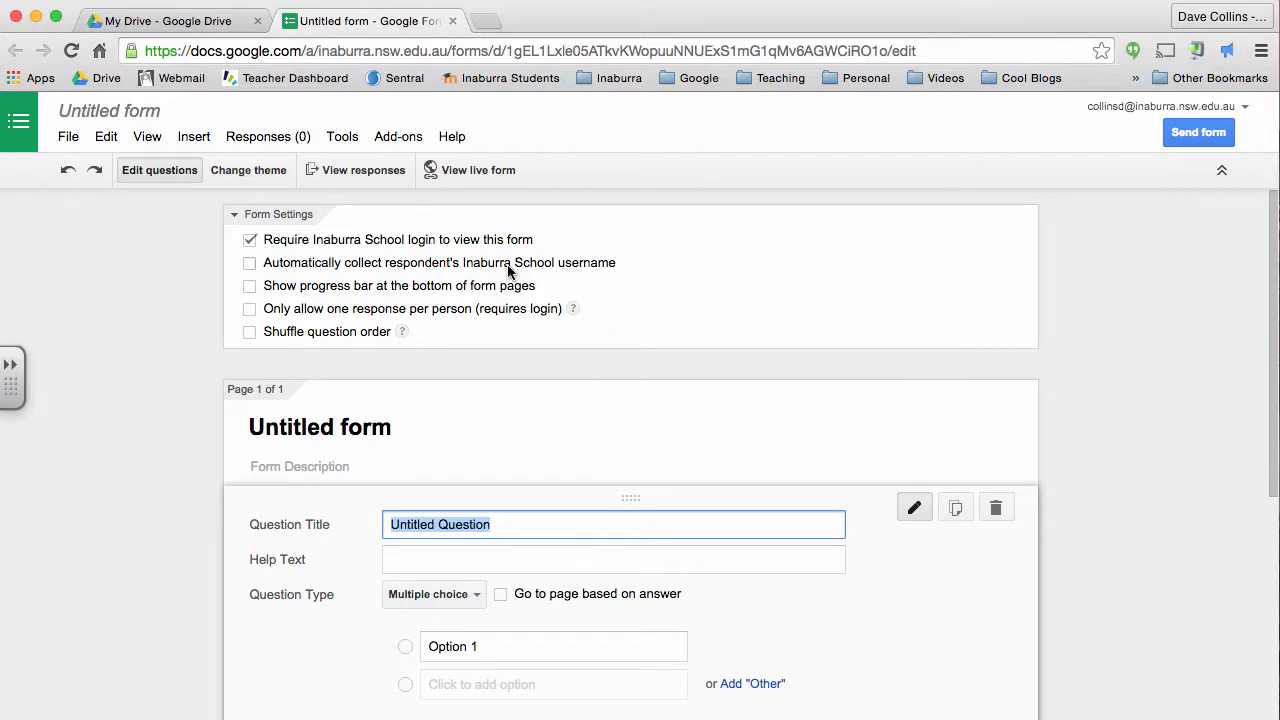
click(126, 118)
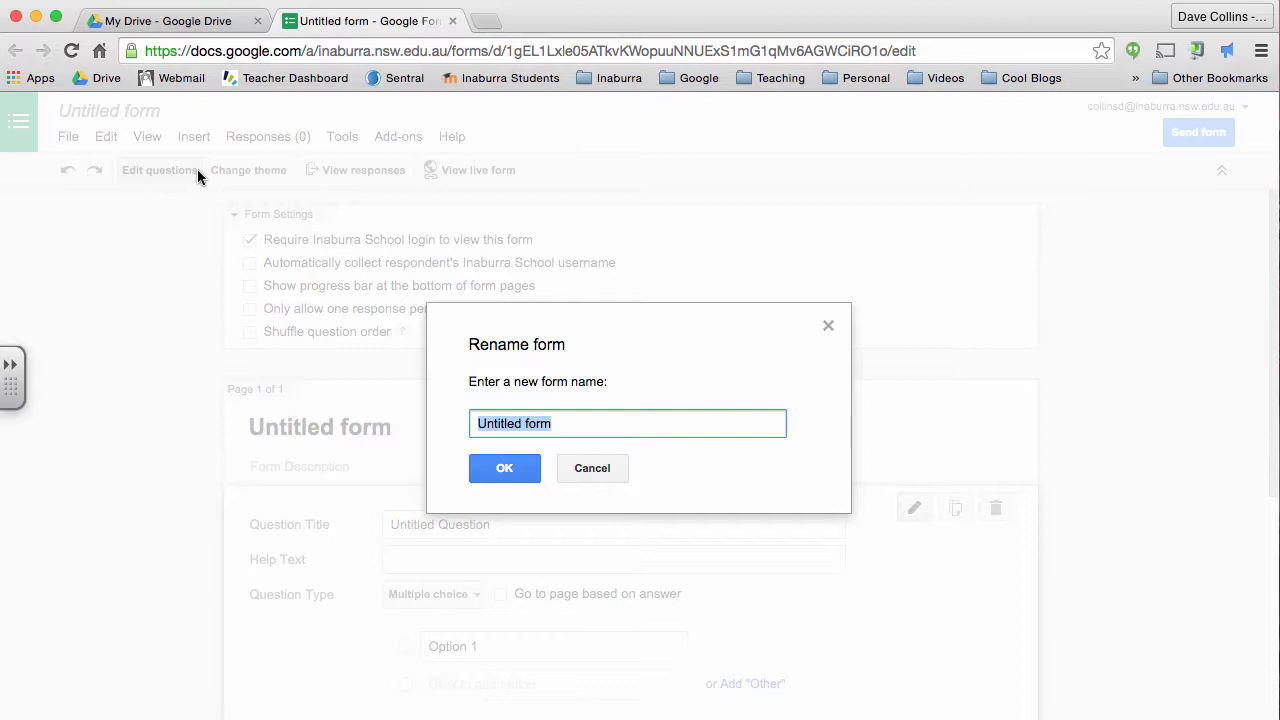
text(Traini)
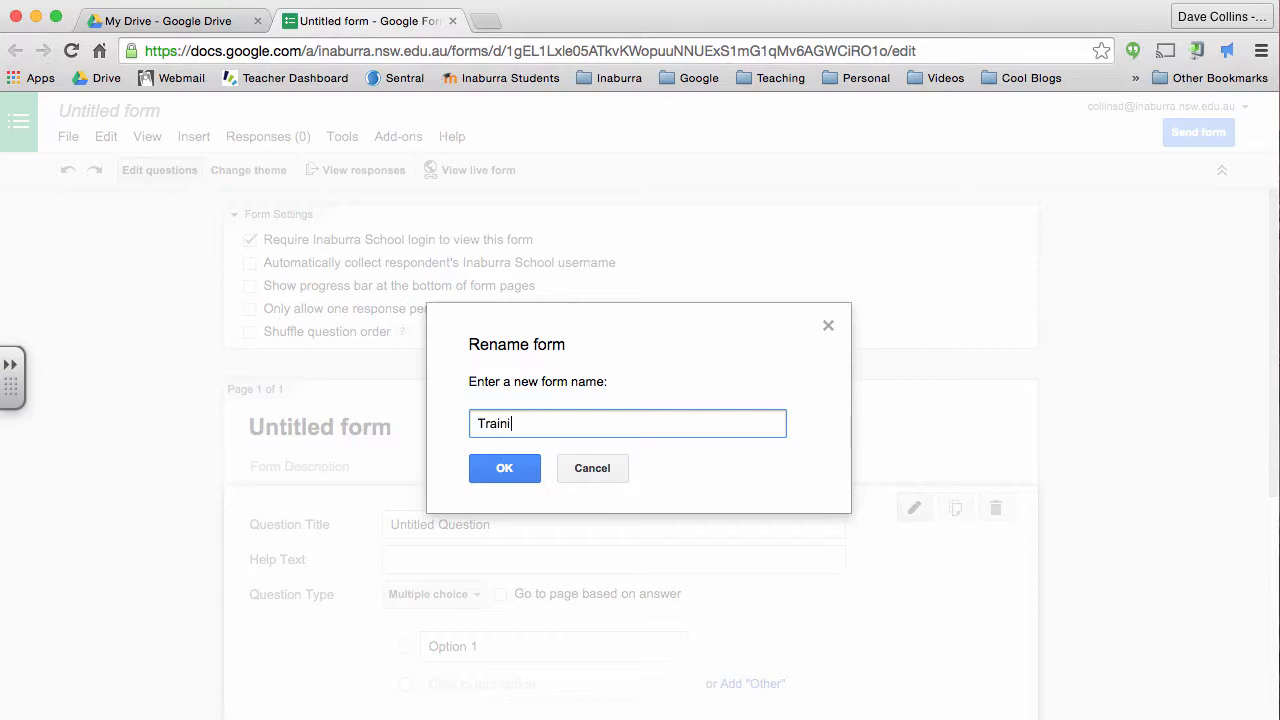
text(ng with Forms)
click(497, 470)
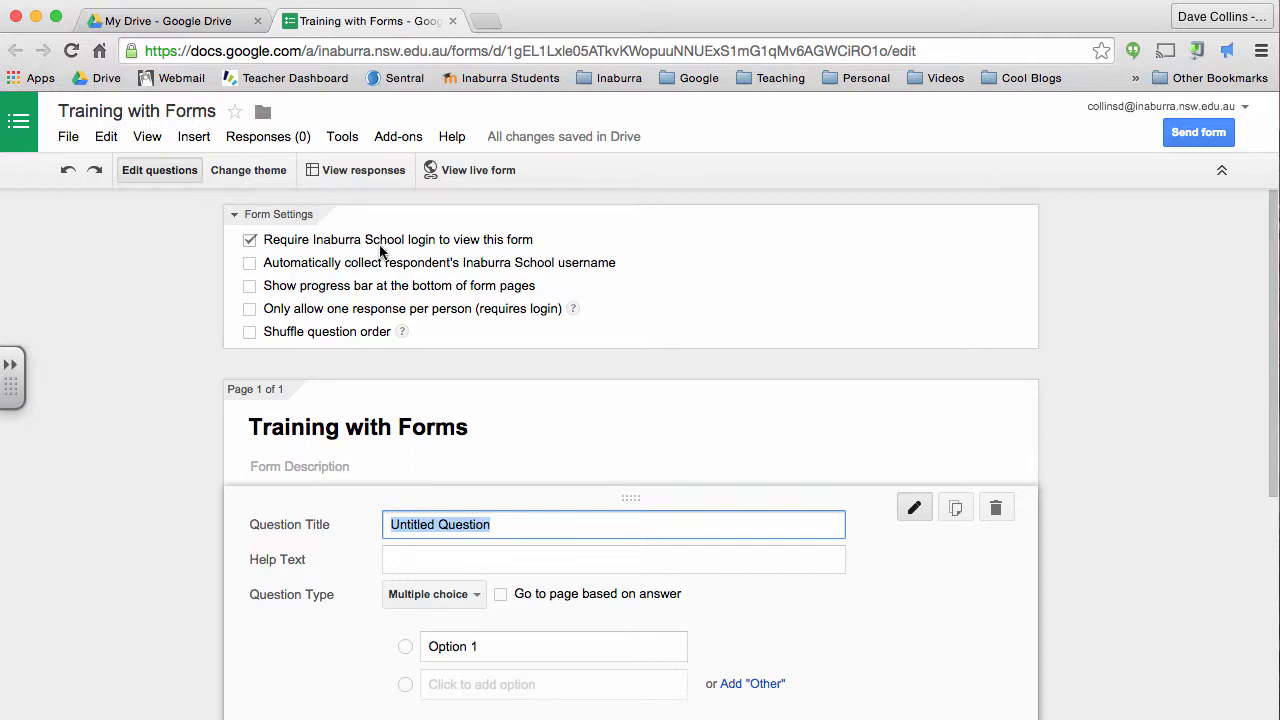
Turn off the required Inaburra School login, trying automatic username collection before switching both off.
click(250, 242)
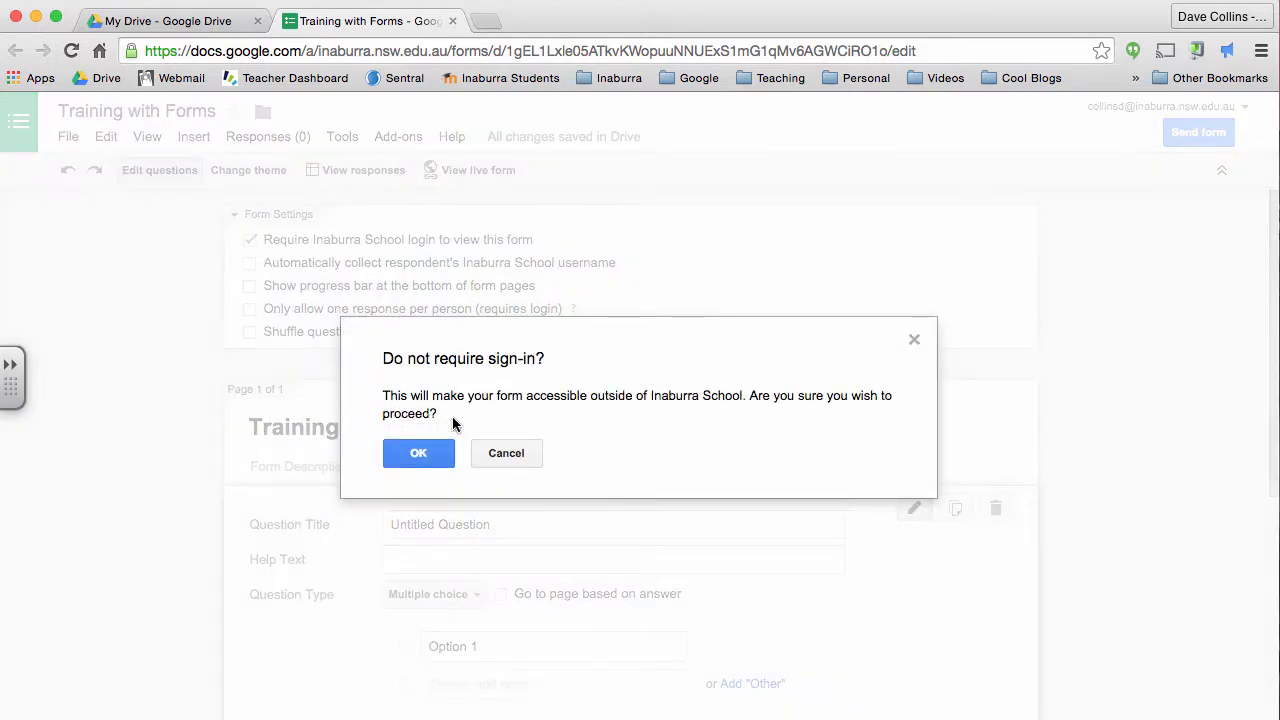
click(432, 452)
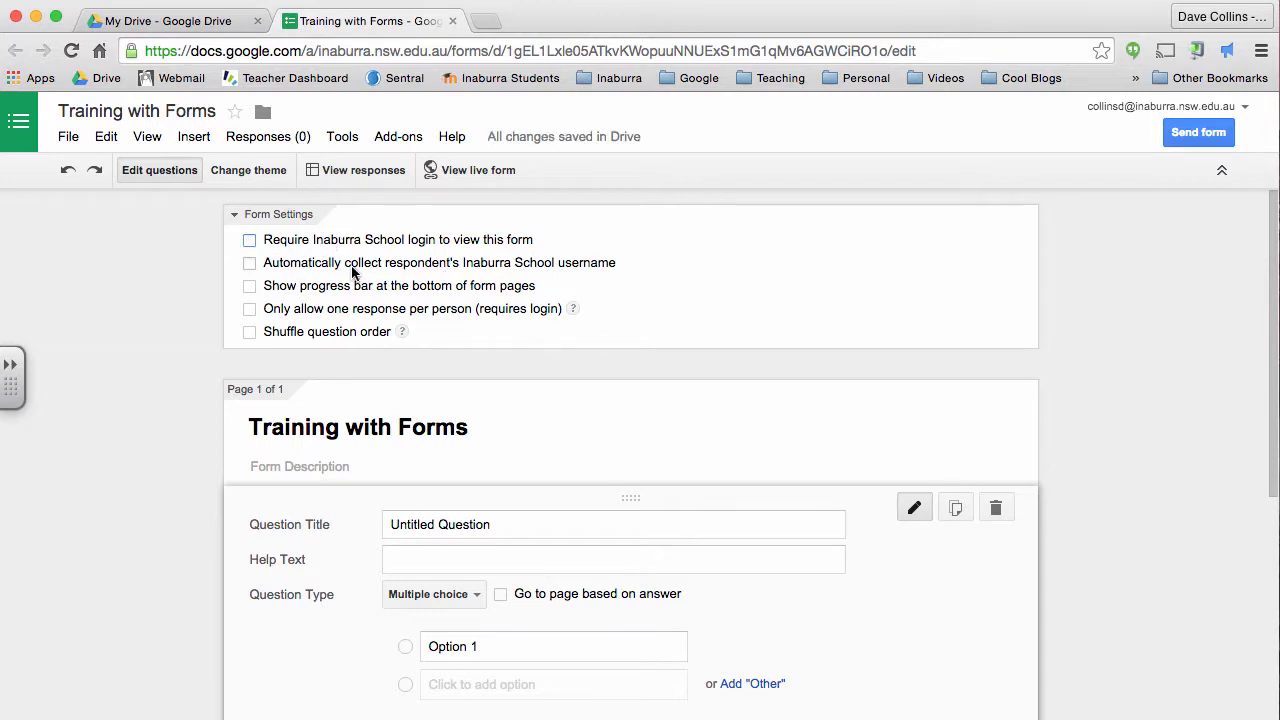
click(248, 263)
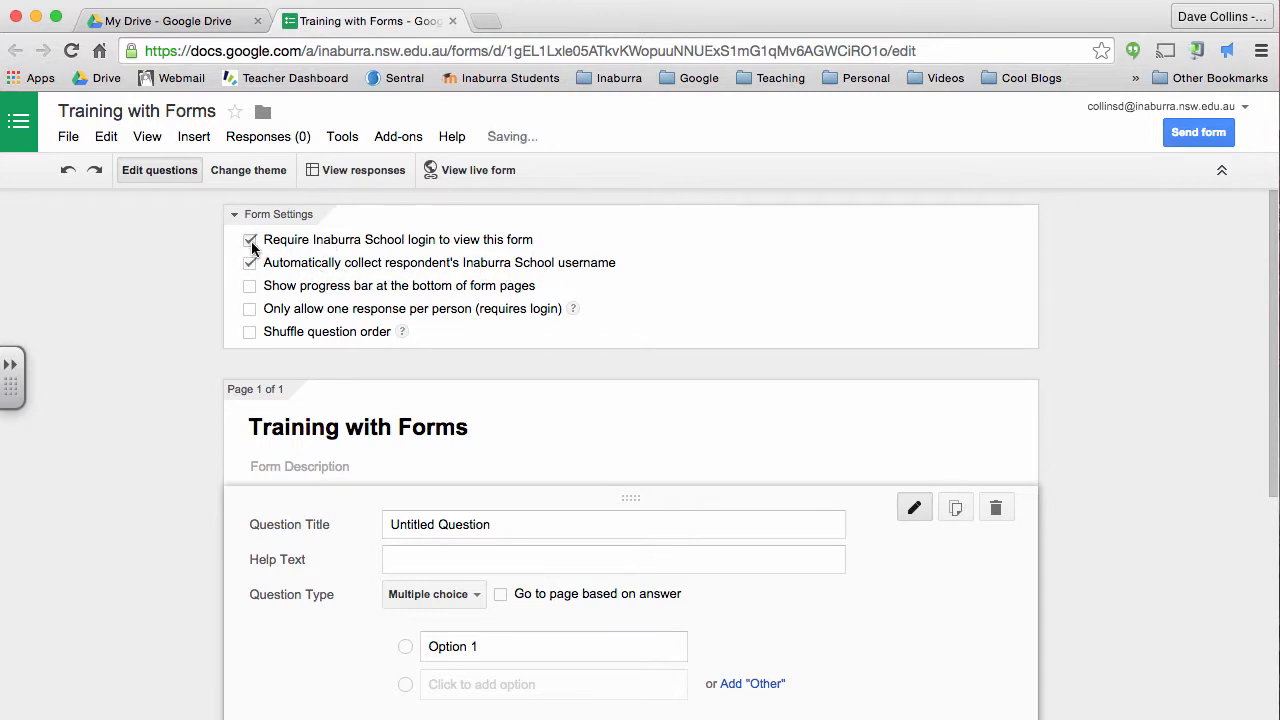
click(250, 241)
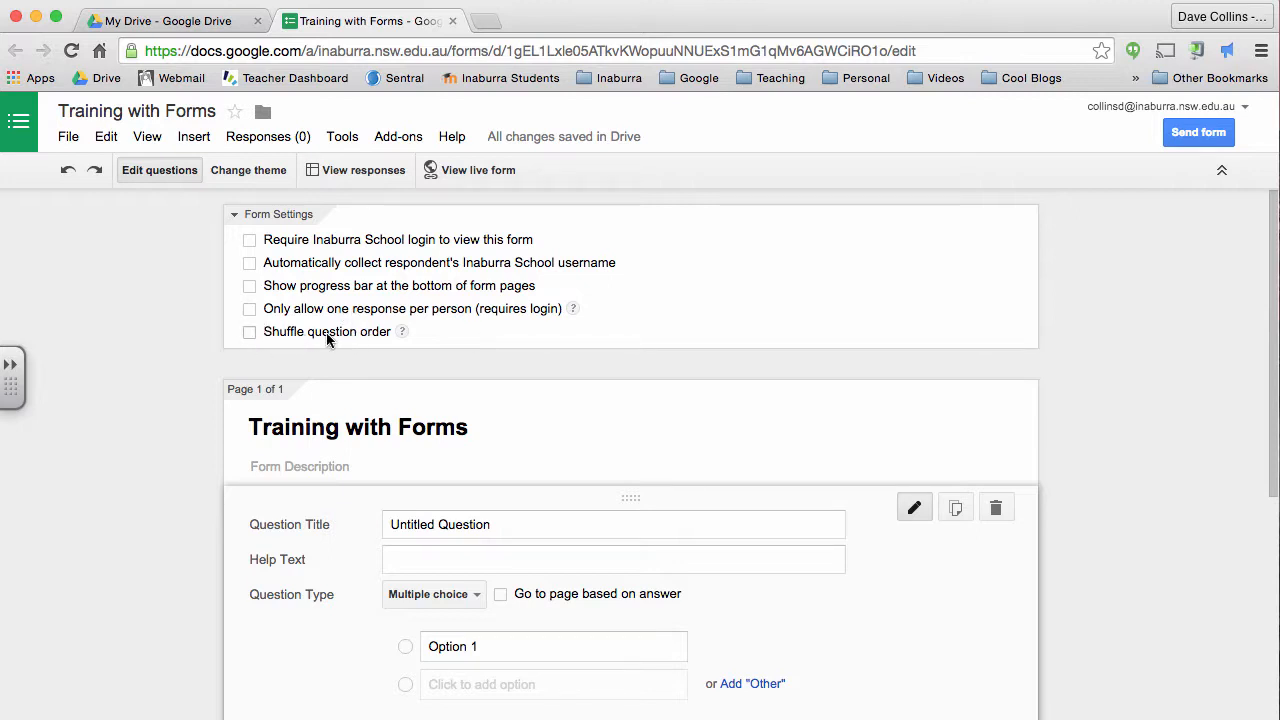
Enter a form description stating that this is a sample form its author has created for training purposes.
scroll(520, 375, down, 3)
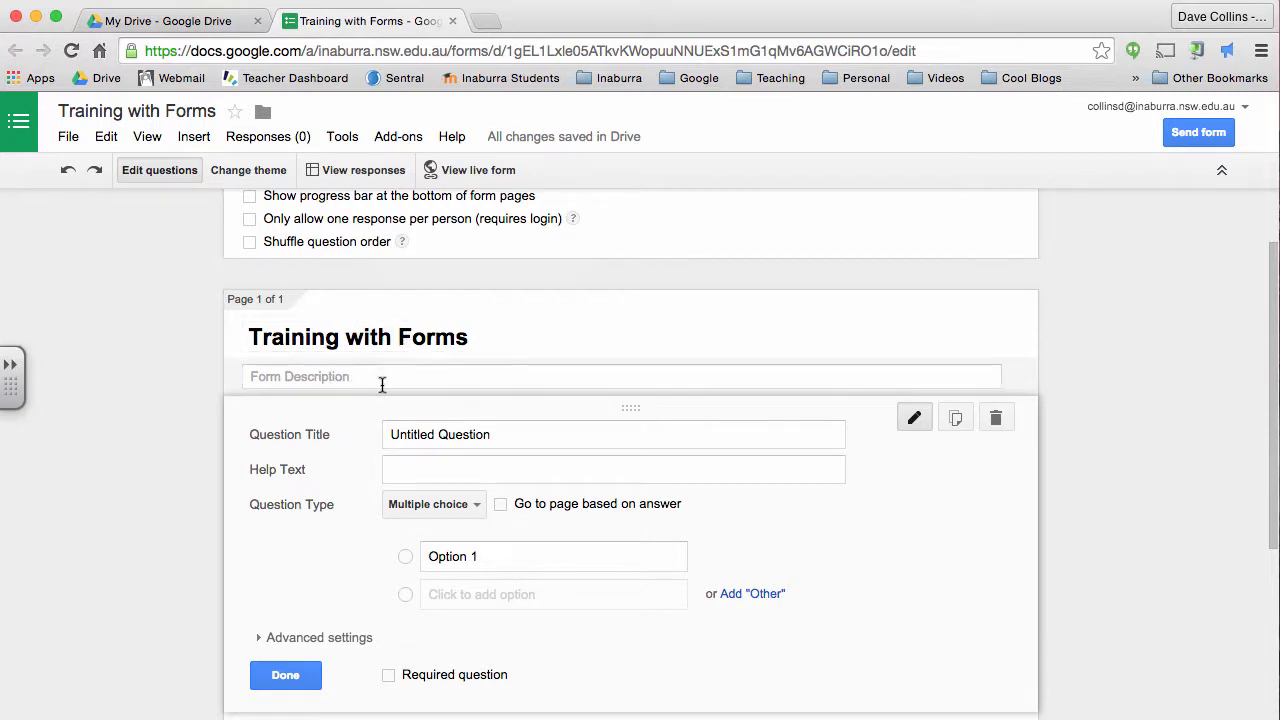
click(336, 375)
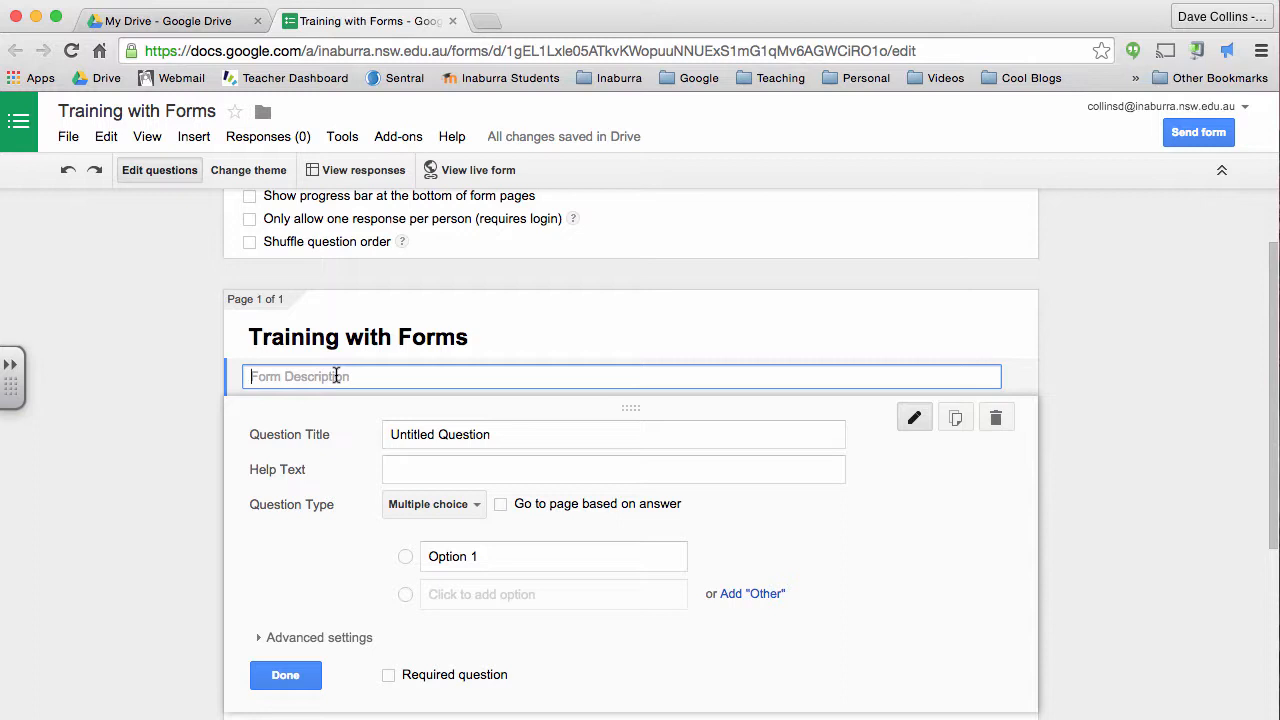
text(This is a samp)
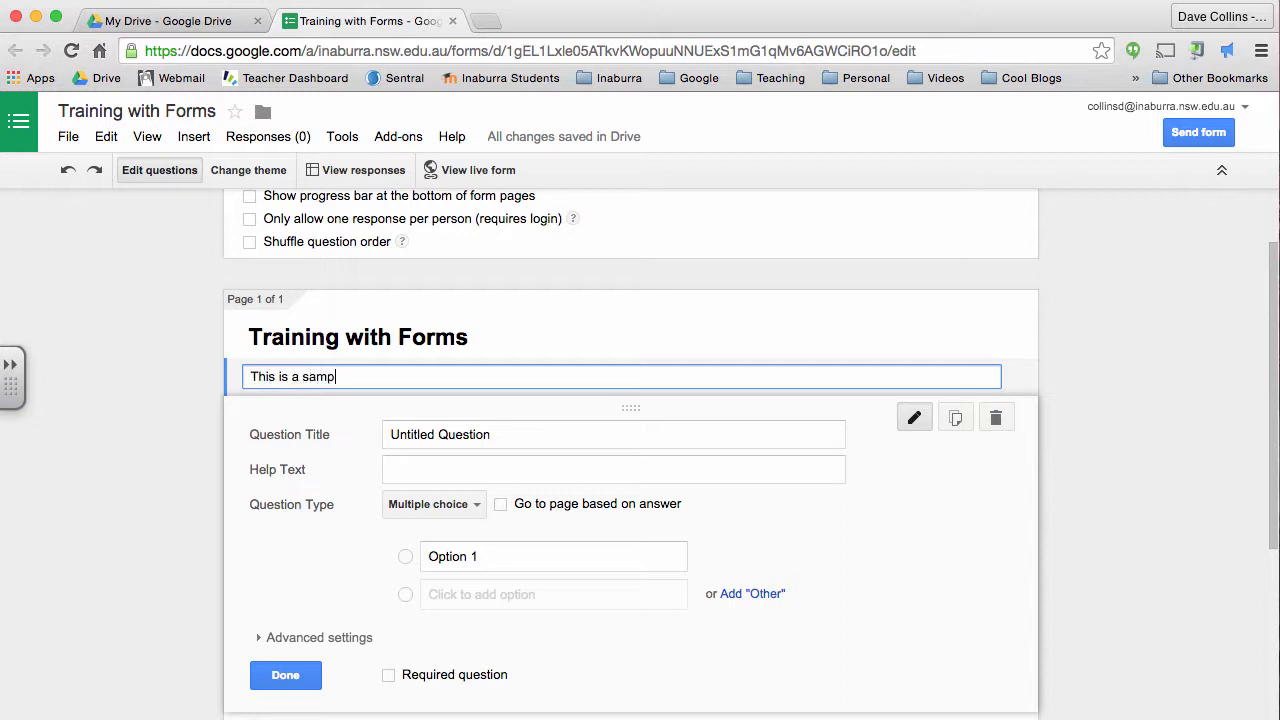
text(le form that Dave has creat)
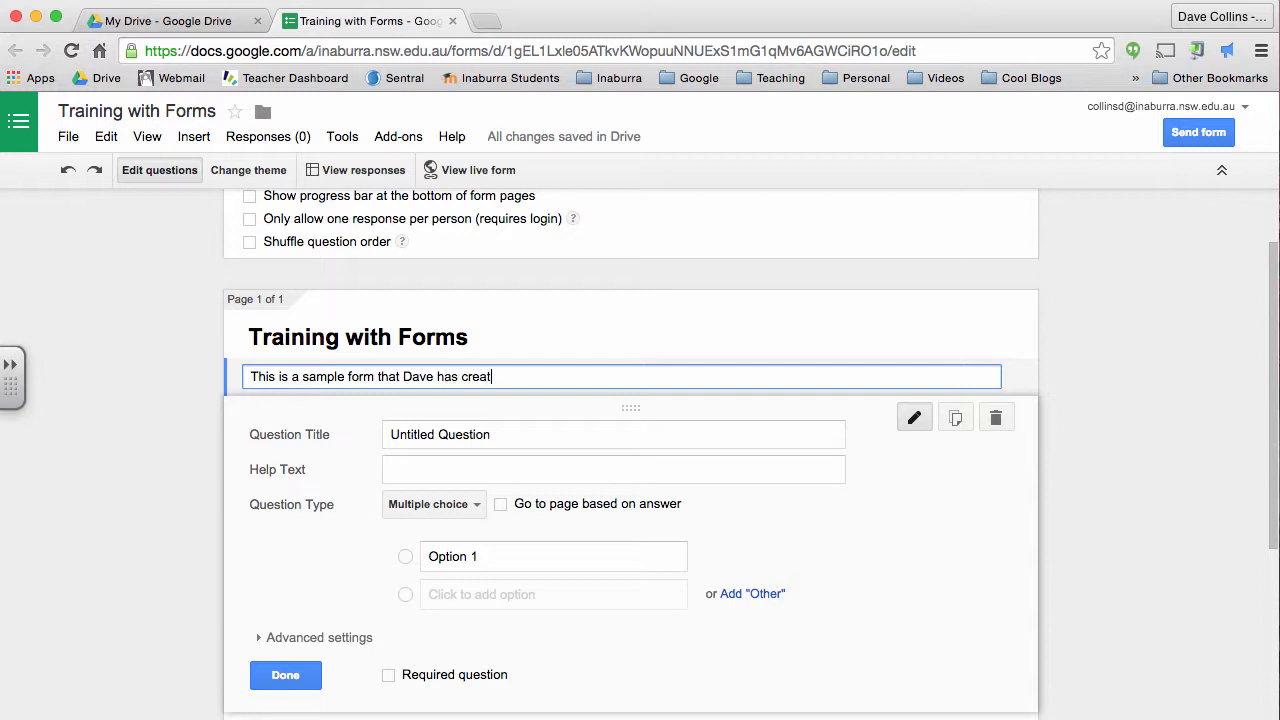
text(ed for training purposes.)
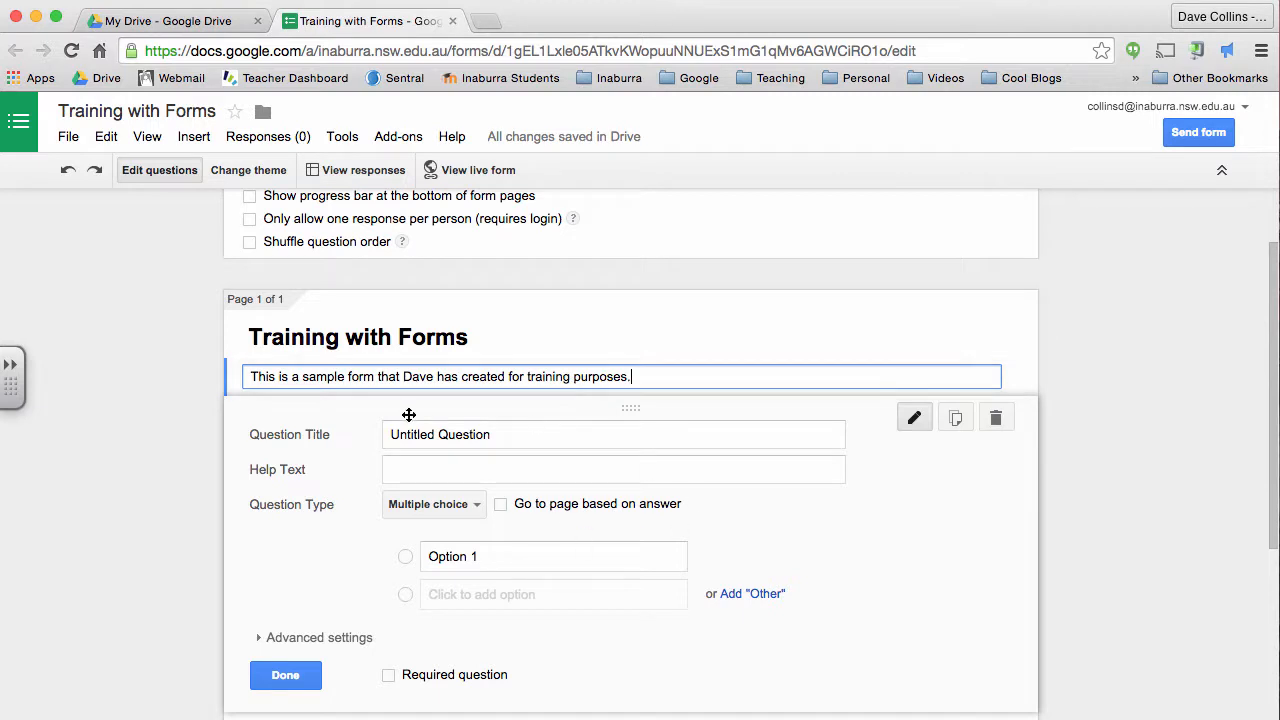
Title the first question "What is the weather at your house like today?" and keep its type as multiple choice.
scroll(780, 474, down, 2)
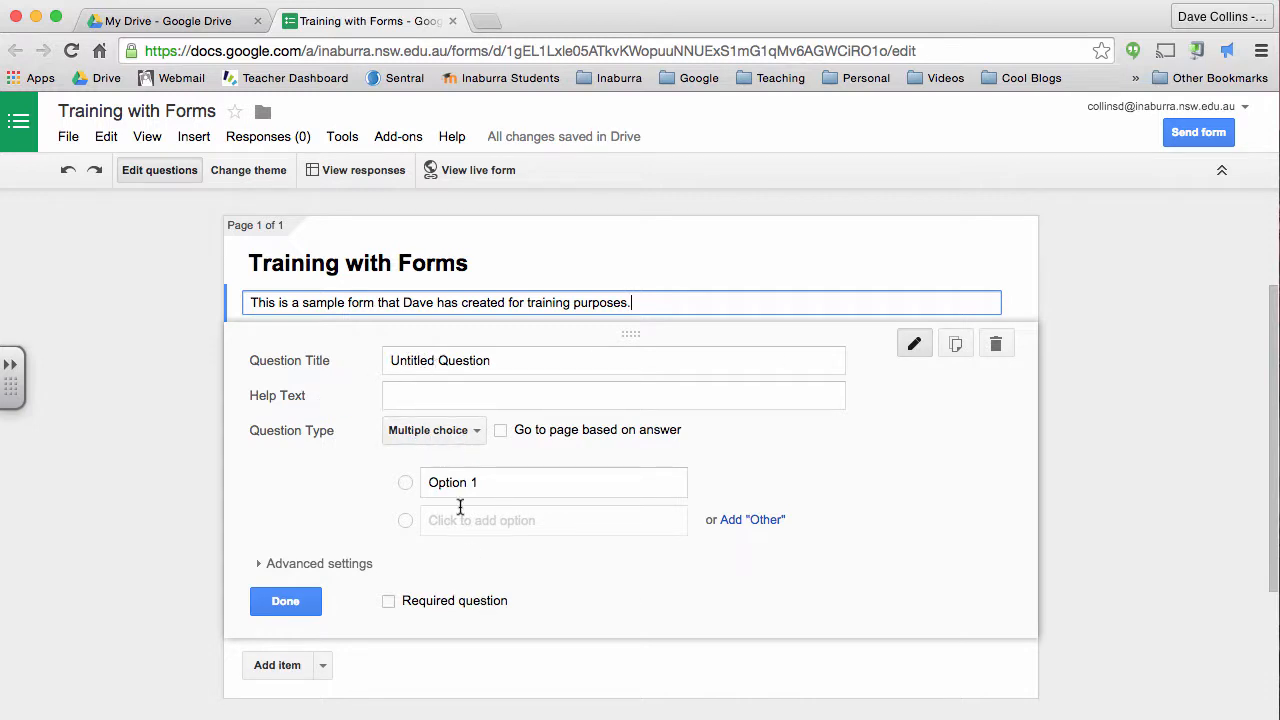
triple_click(474, 363)
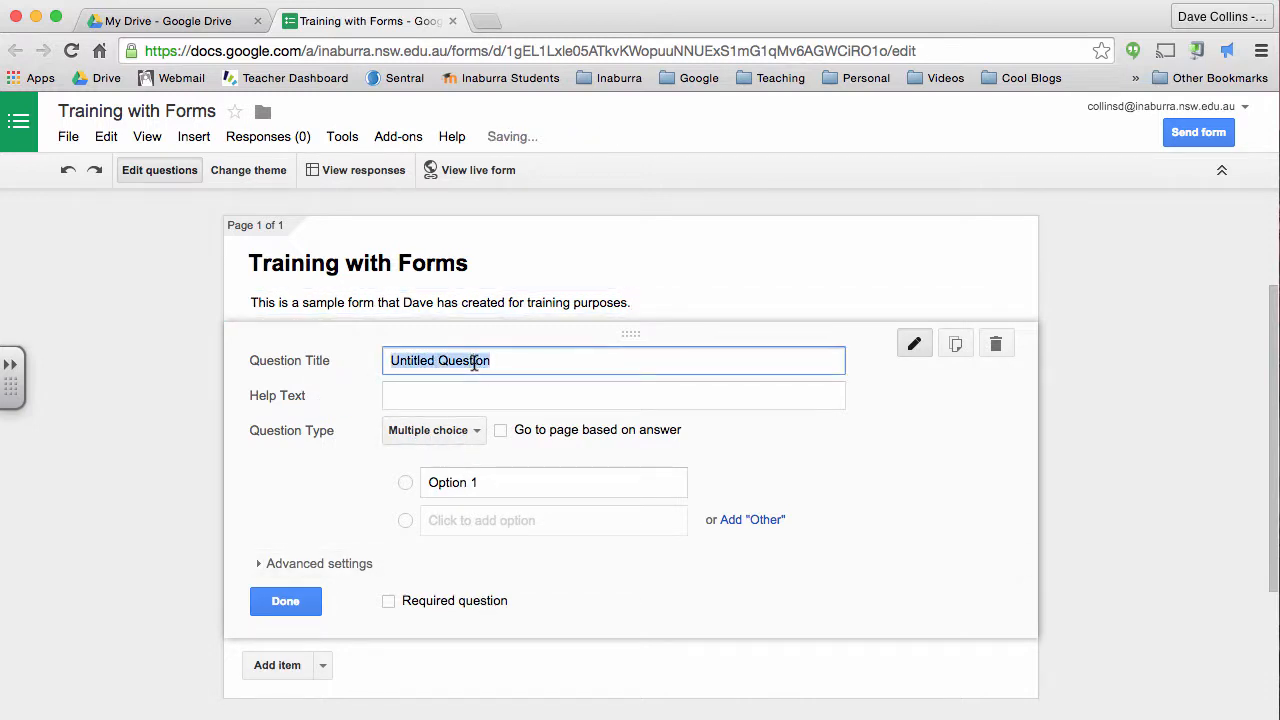
text(What)
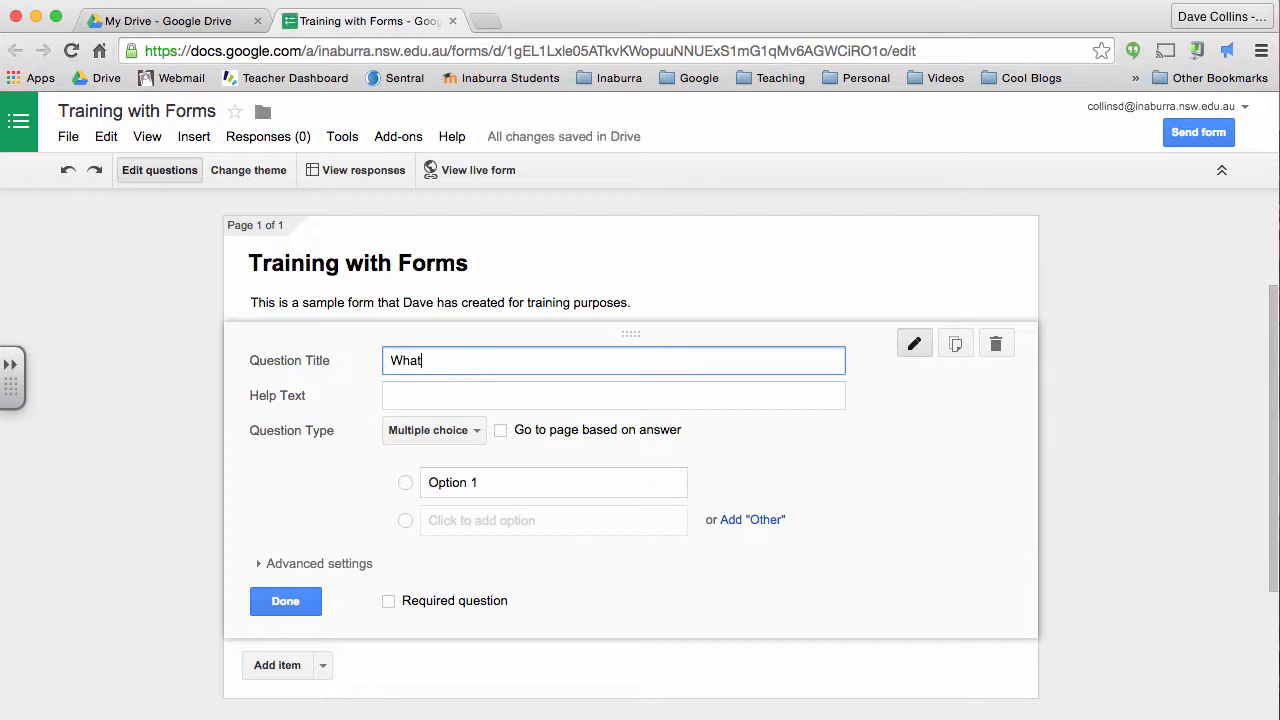
text( is the weather at your house like )
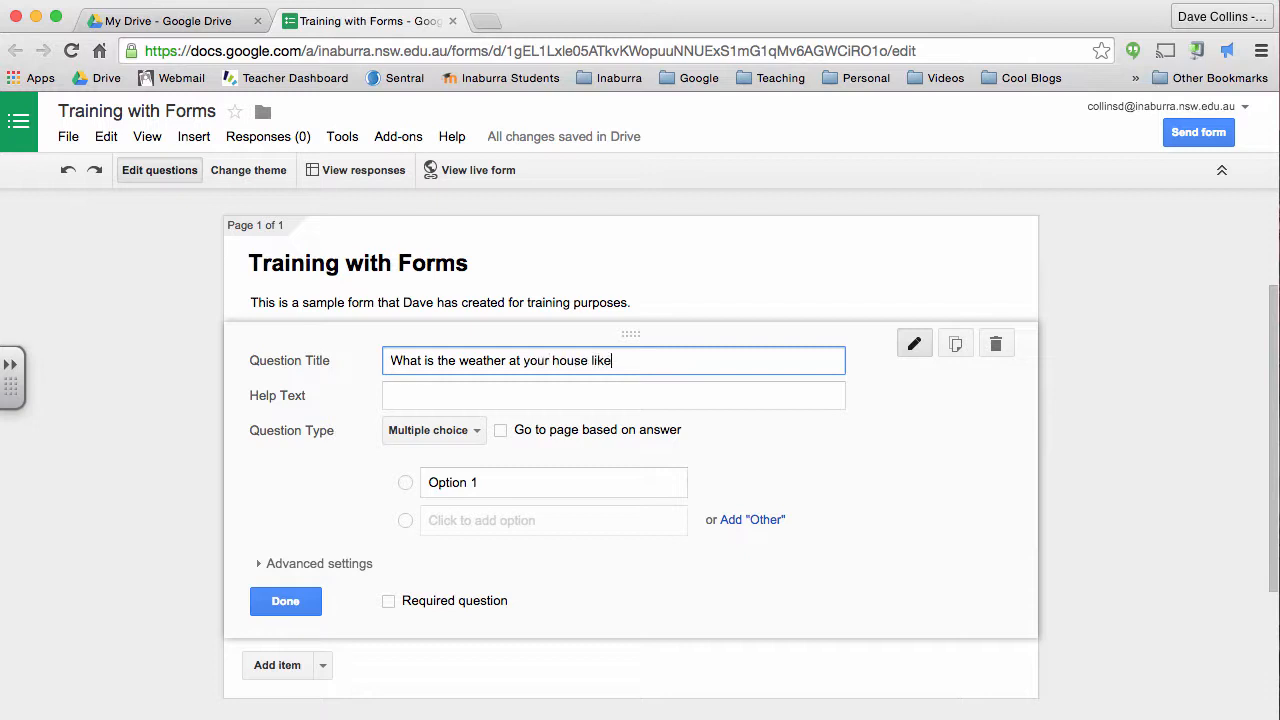
text(today?)
click(418, 432)
click(430, 435)
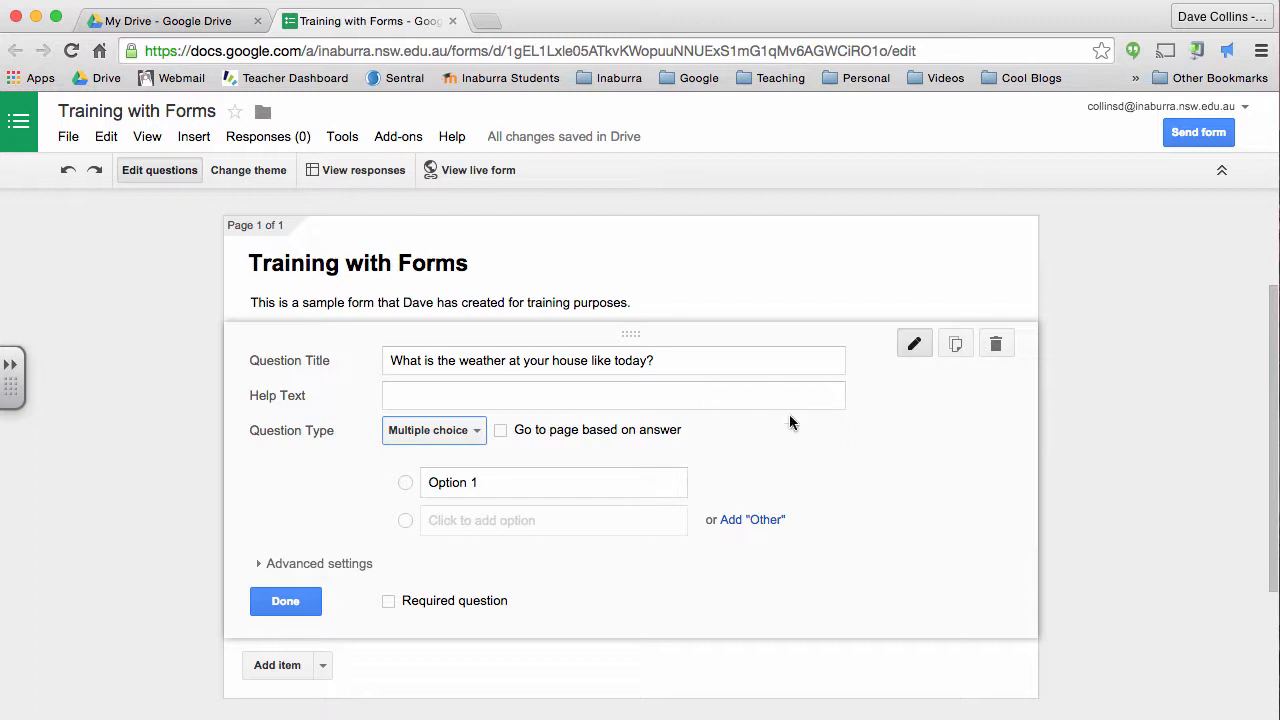
Enter Sunny, Raining, Cloudy and Cyclone as the weather question's answer options.
click(501, 487)
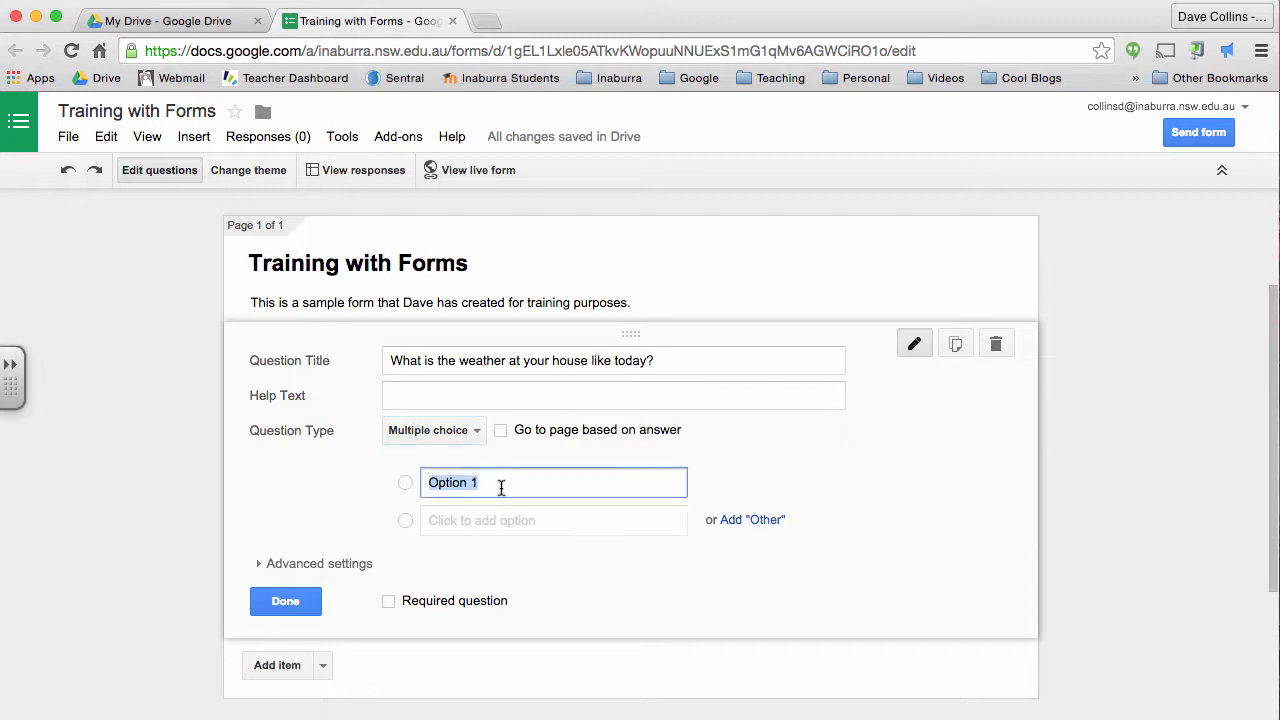
text(Sunny)
key(Return)
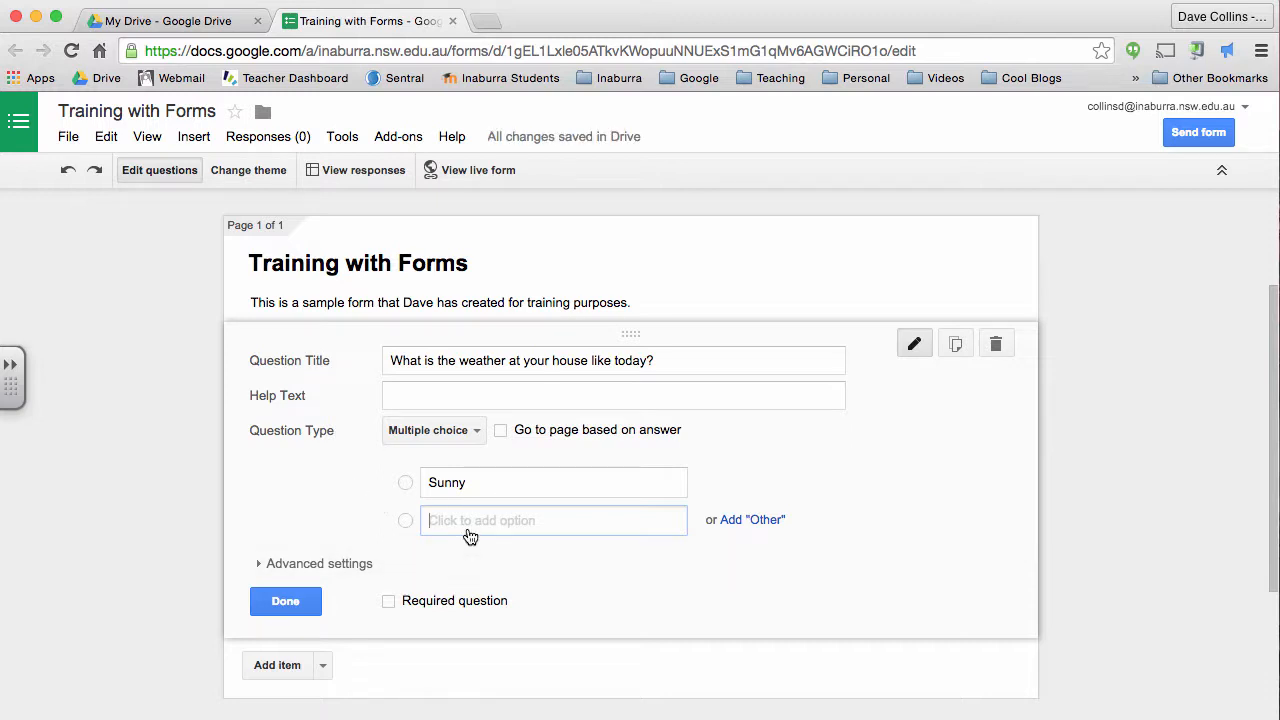
text(Raining)
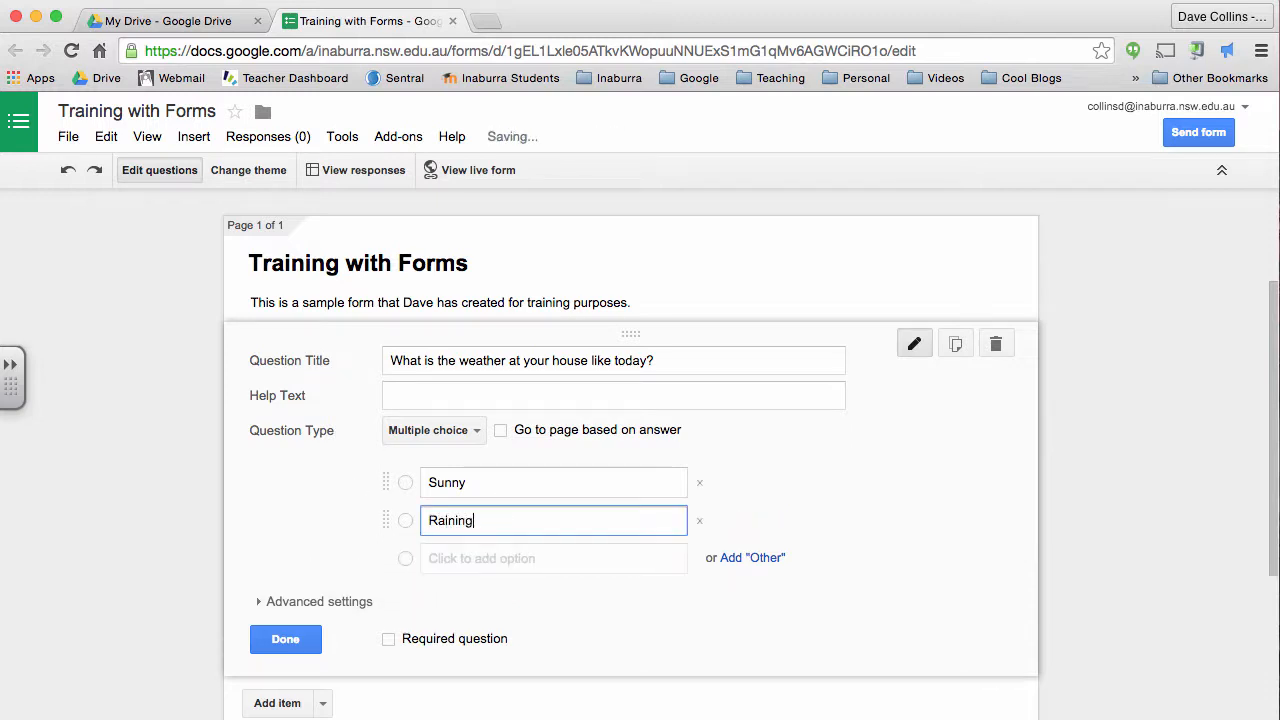
key(Tab)
key(Tab)
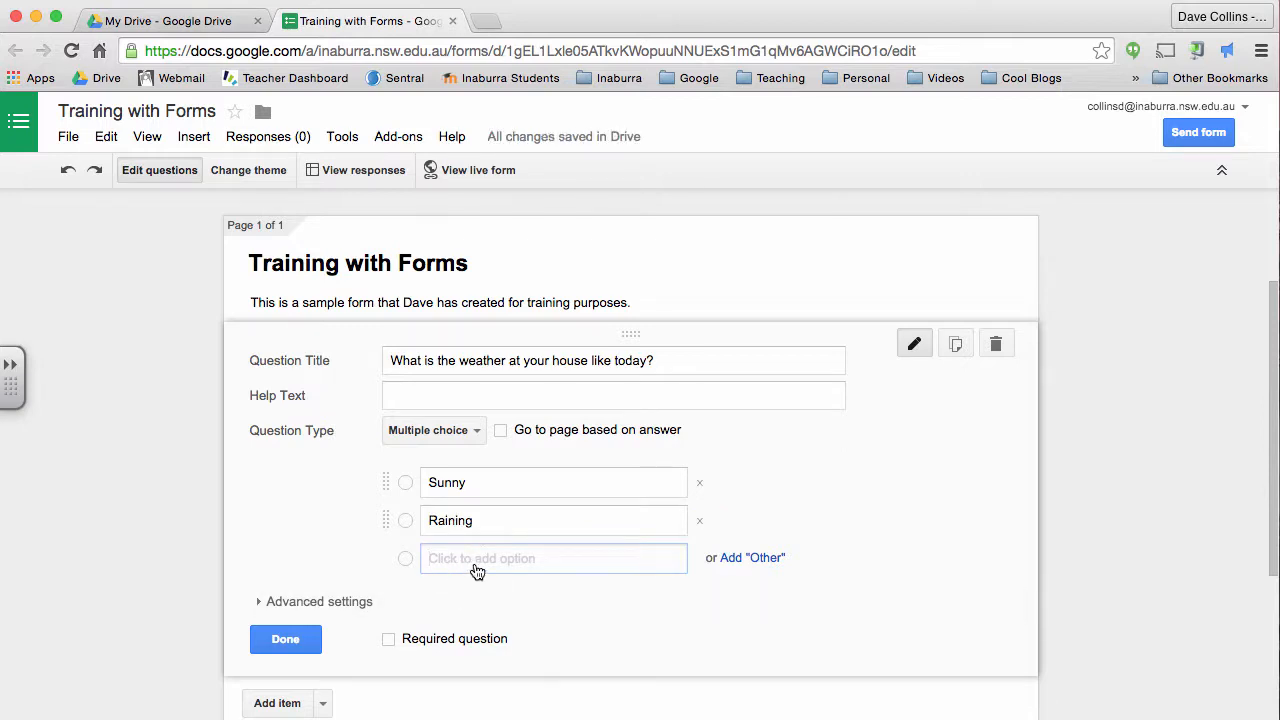
text(Clo)
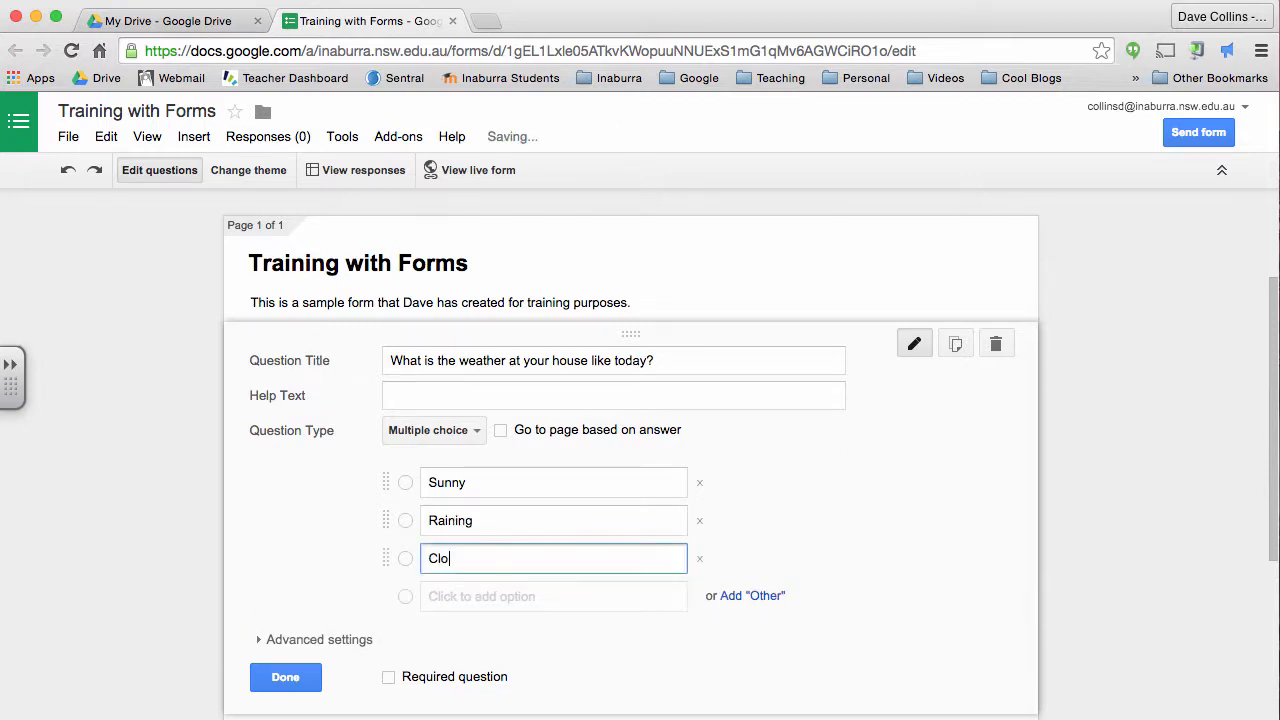
key(Tab)
key(Tab)
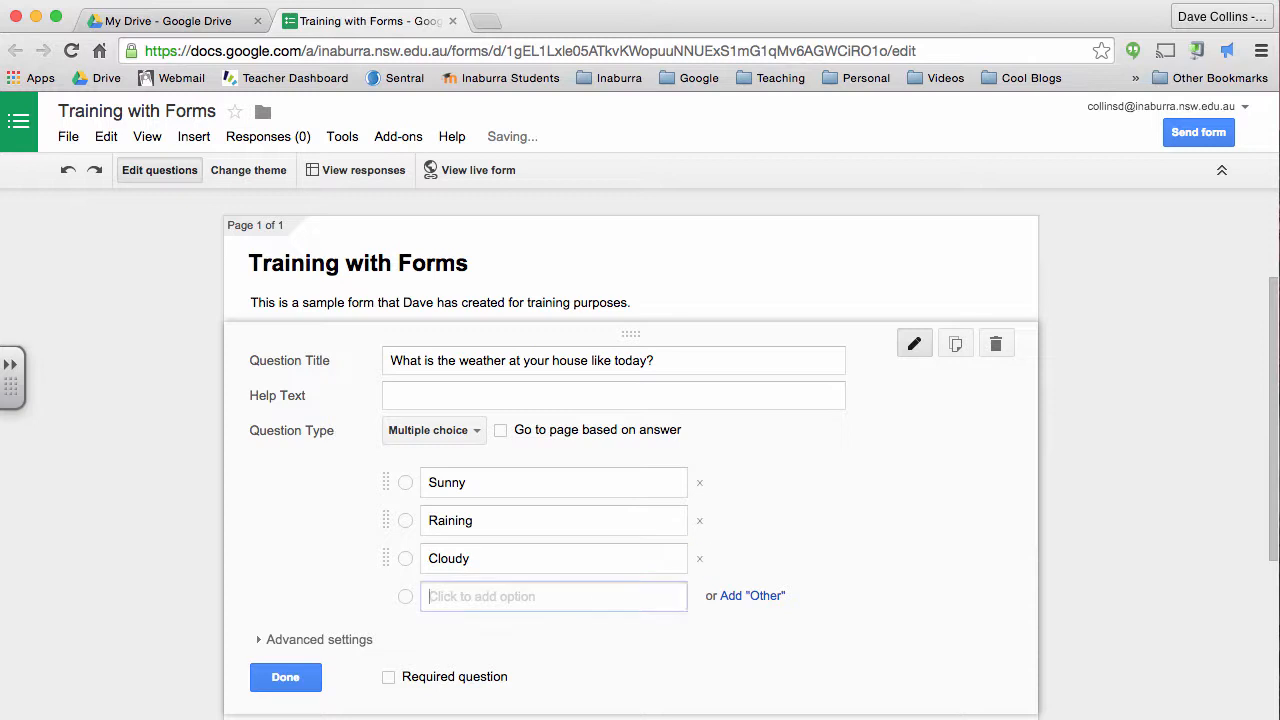
text(Cycl)
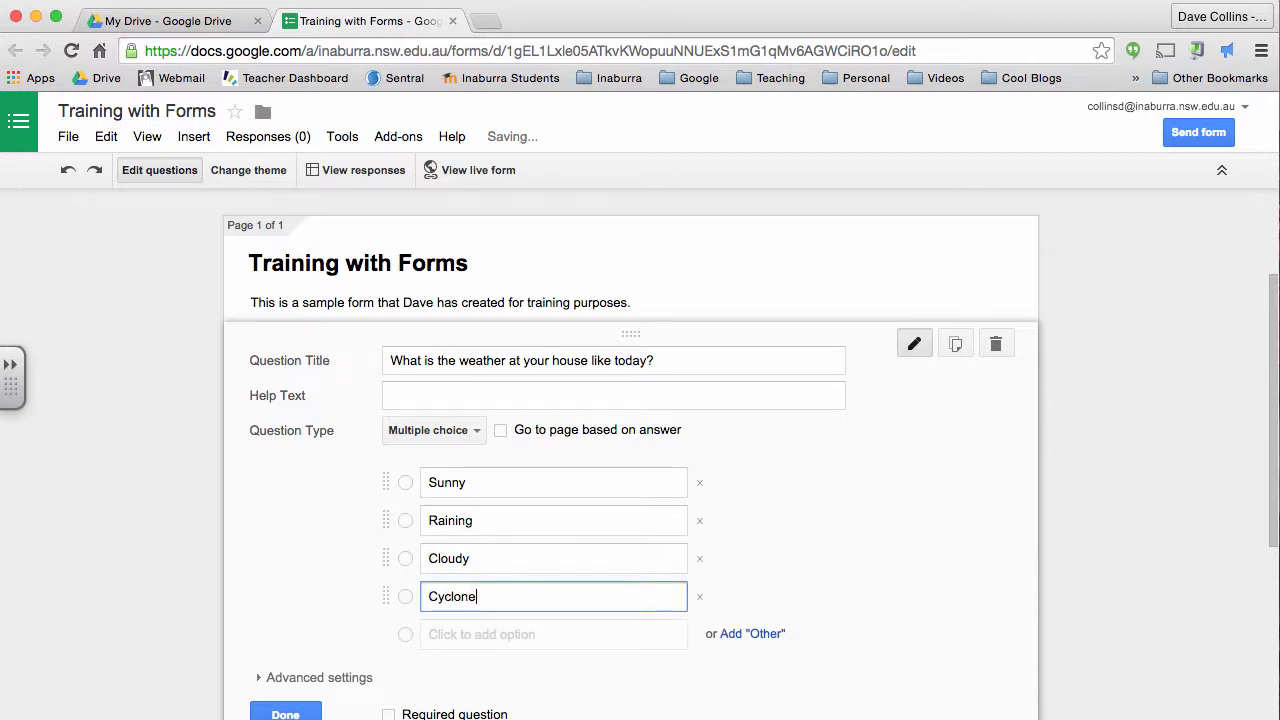
text(one)
Try making the weather question required, set it back to optional, and finish editing the question.
scroll(637, 520, down, 3)
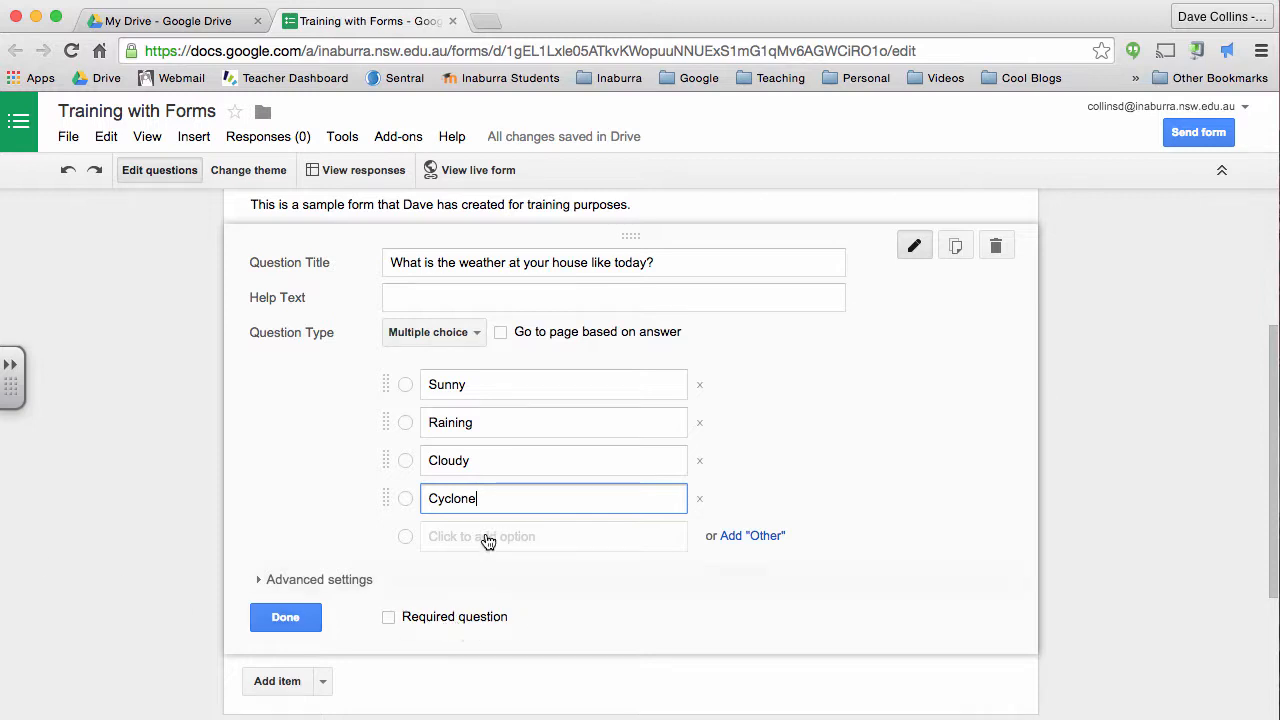
click(389, 618)
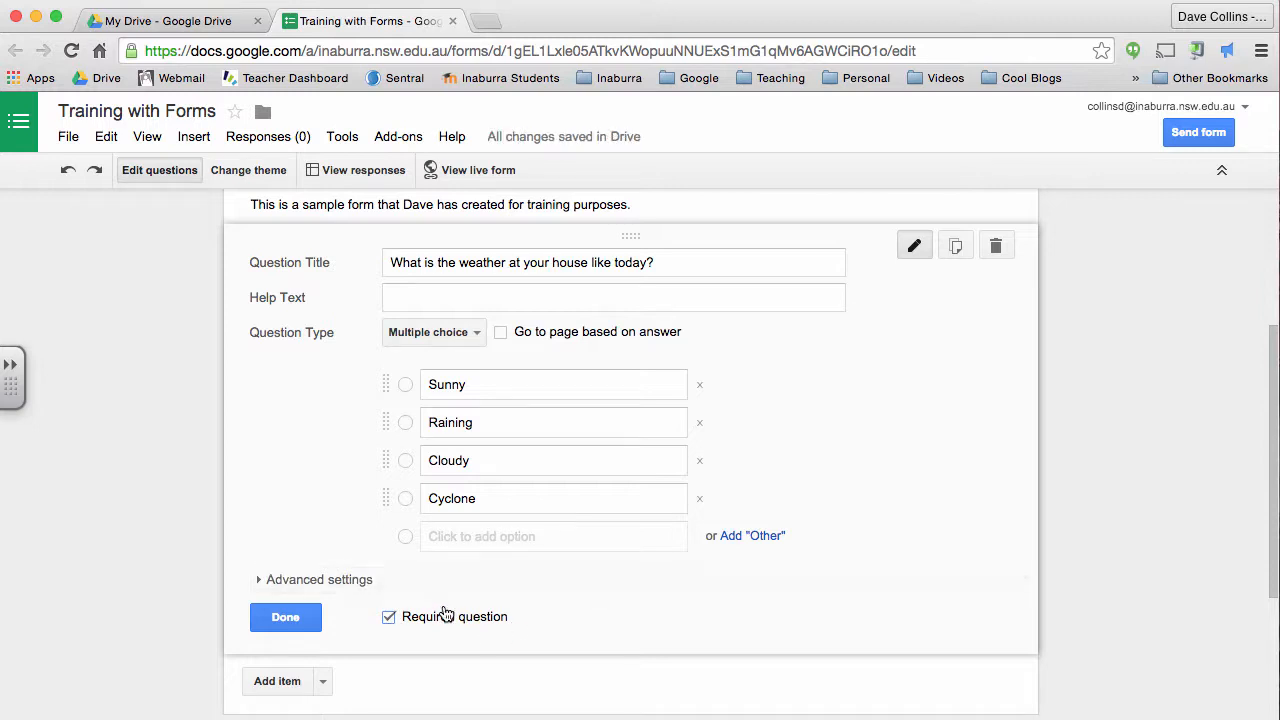
click(388, 617)
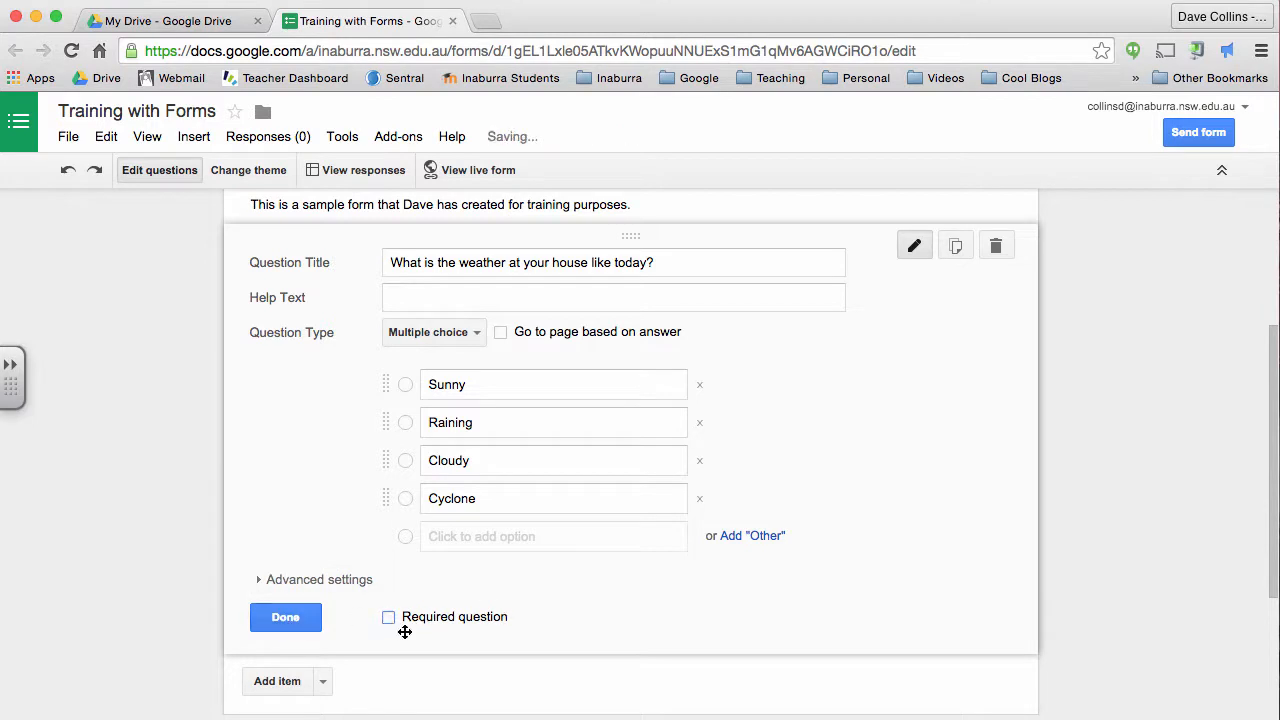
click(286, 618)
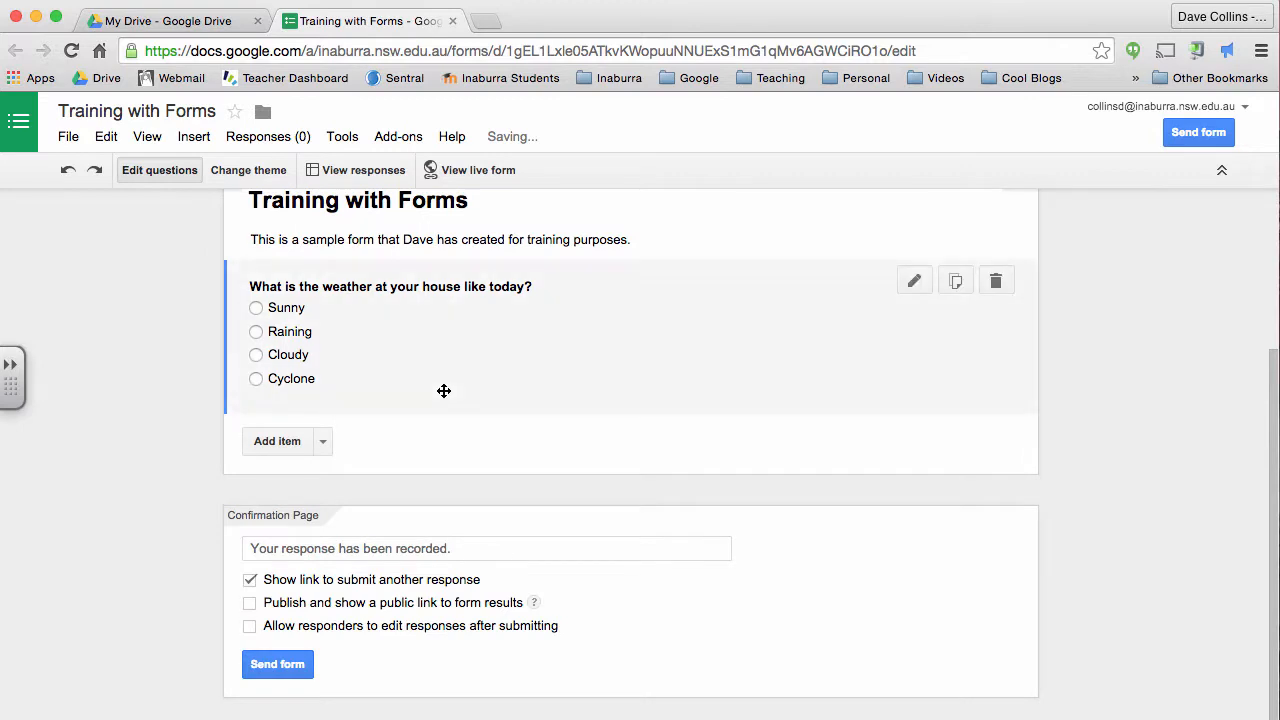
Add a text question titled "Name", finish editing it, and move it above the weather question.
scroll(444, 391, up, 2)
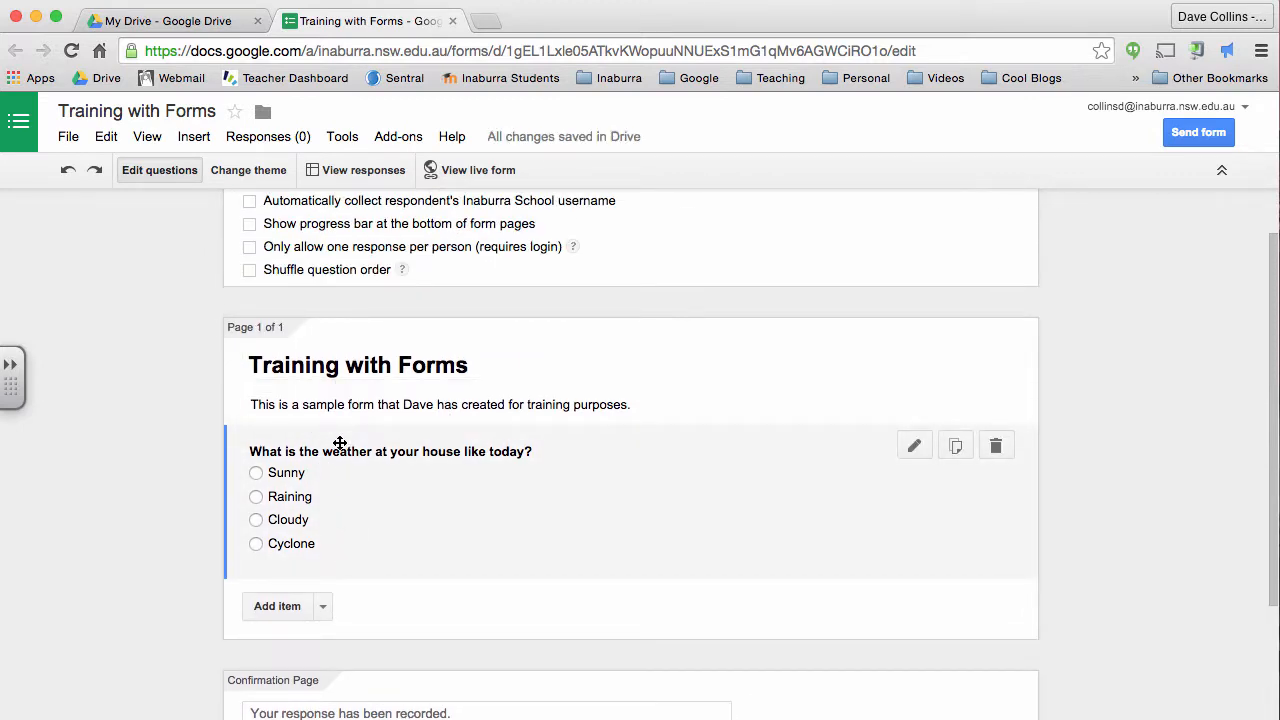
click(324, 610)
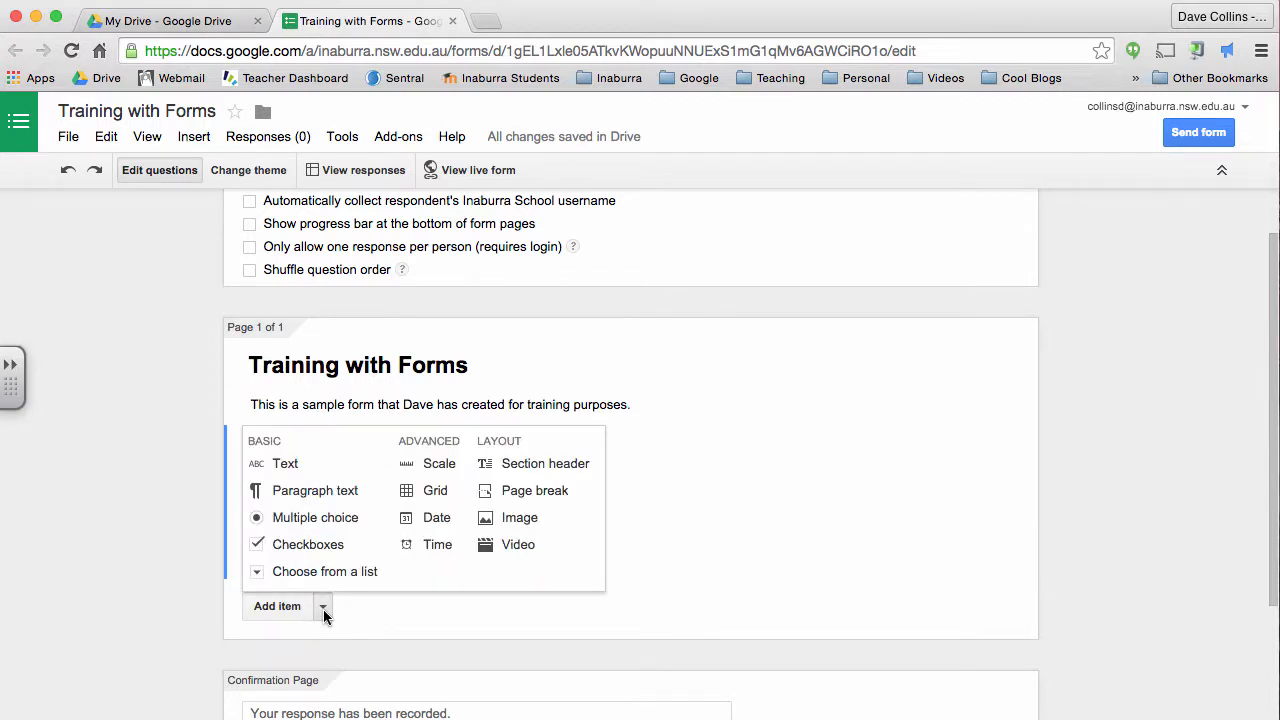
click(322, 476)
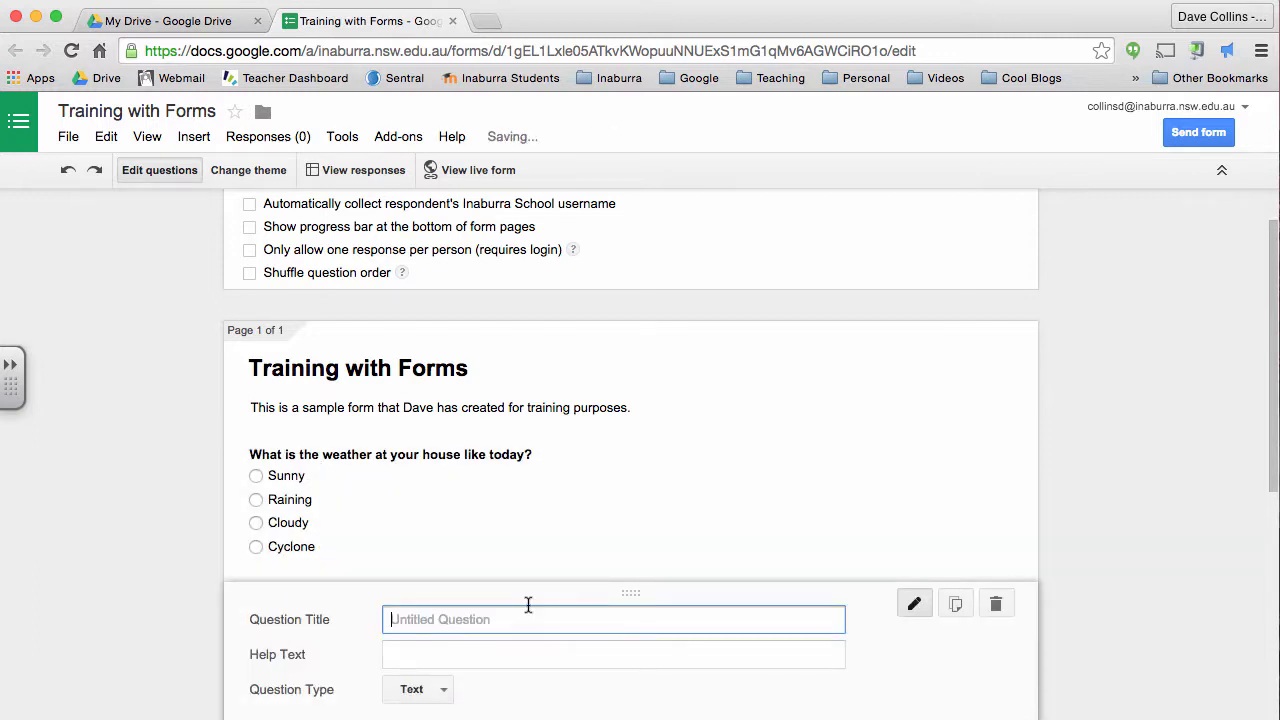
text(Name)
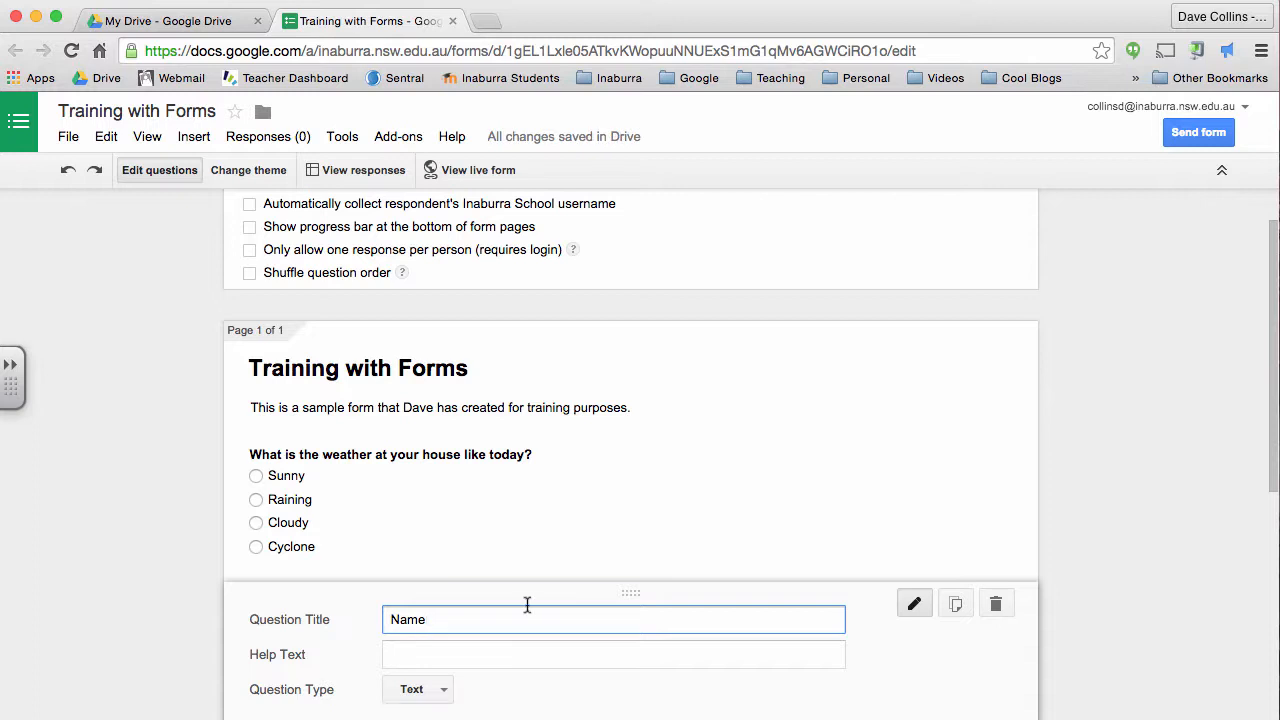
scroll(450, 608, down, 3)
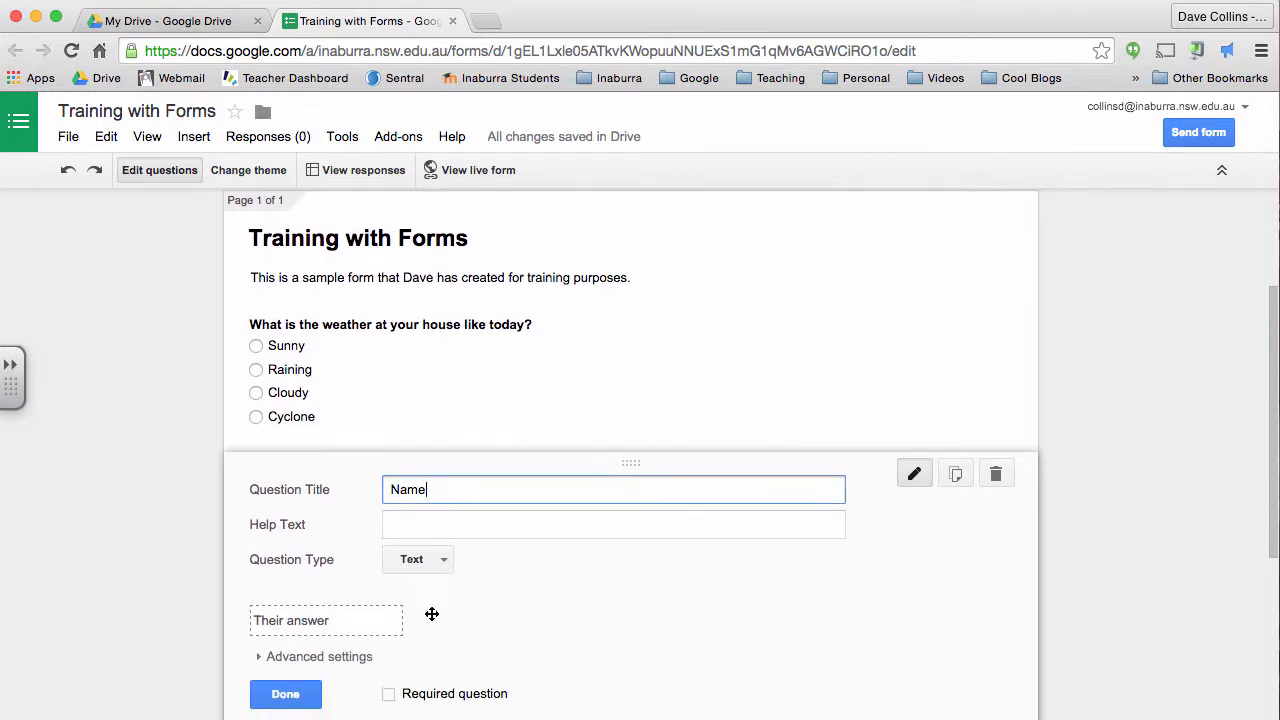
click(286, 692)
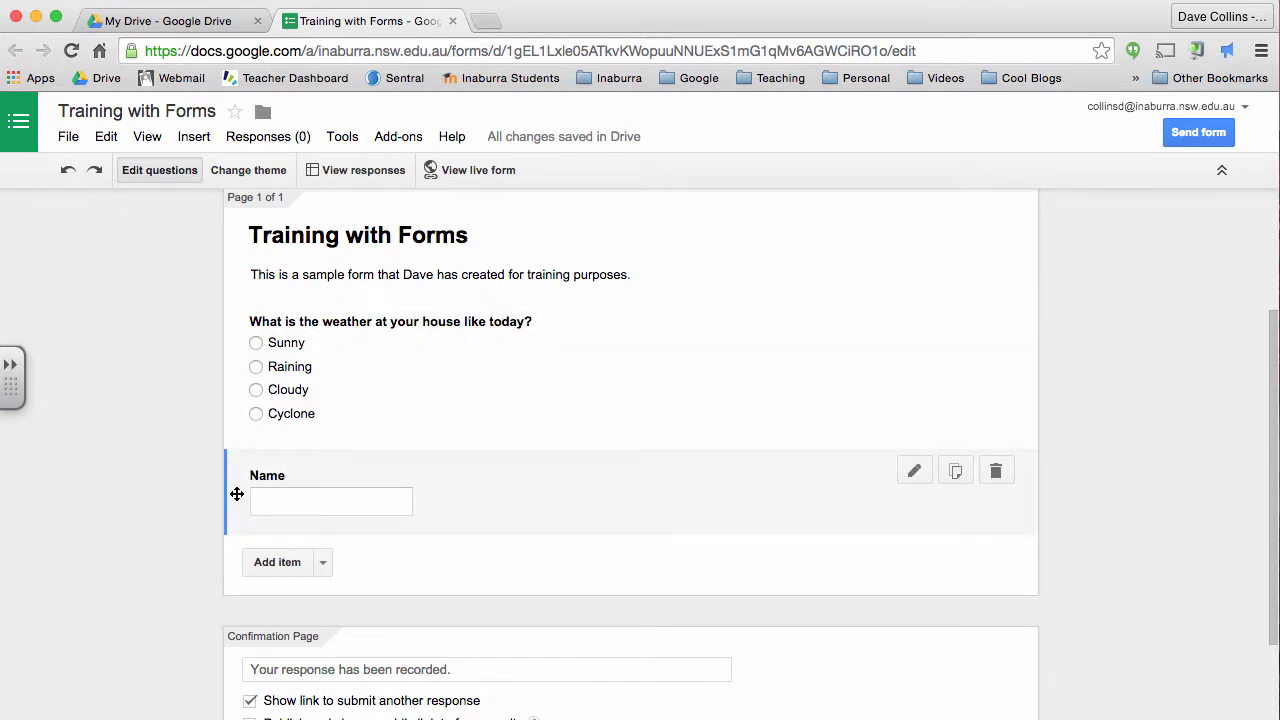
drag(238, 492, 237, 395)
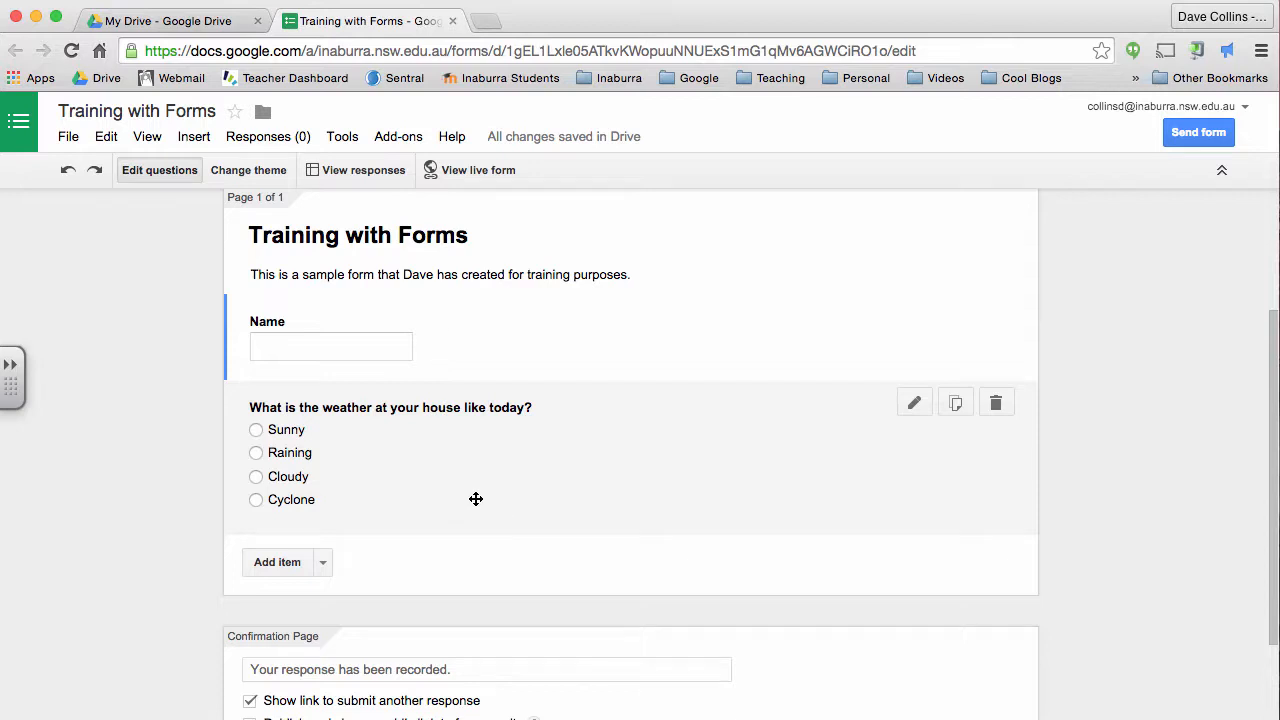
scroll(389, 371, up, 3)
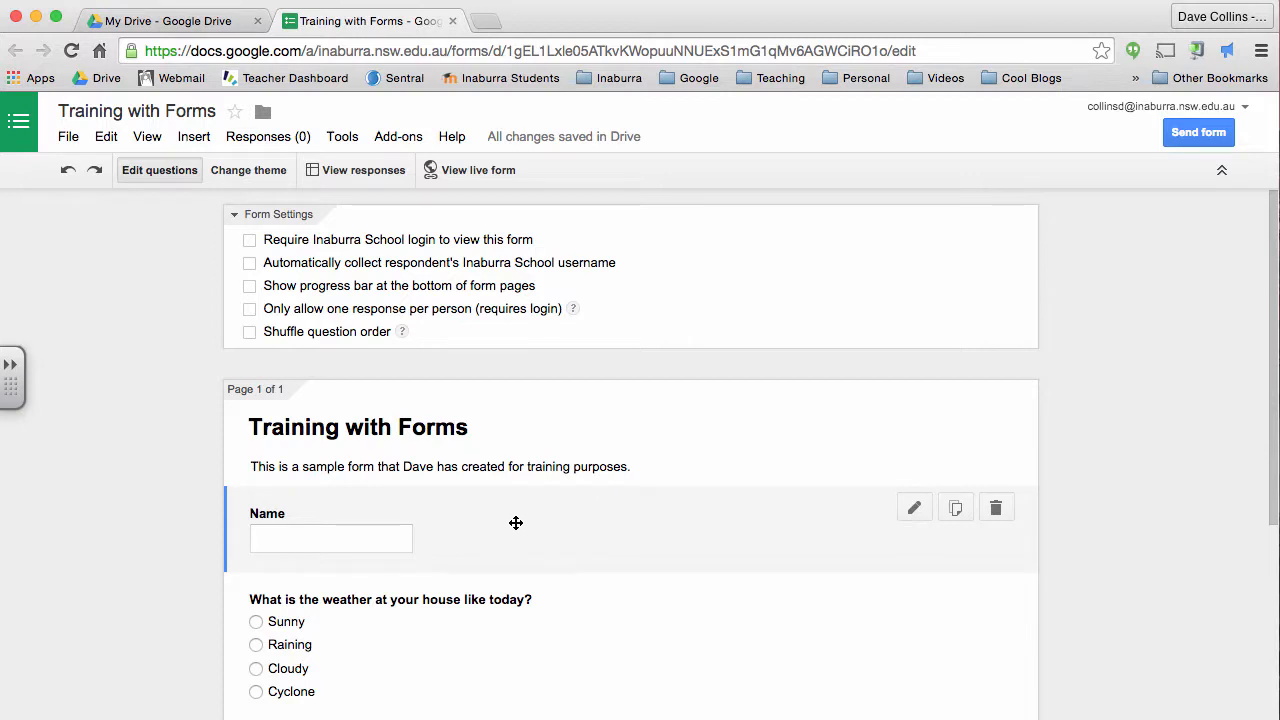
Examine the basic, advanced and layout item types that can be added to the form.
scroll(514, 520, down, 4)
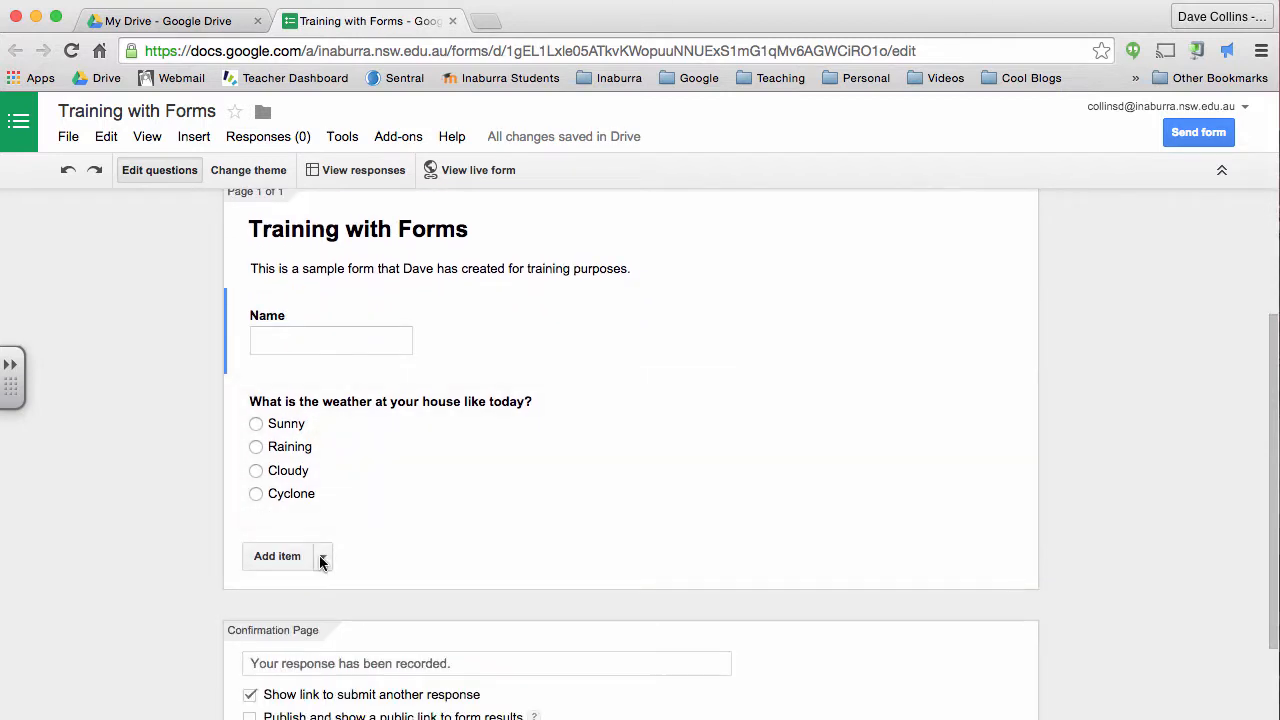
click(322, 558)
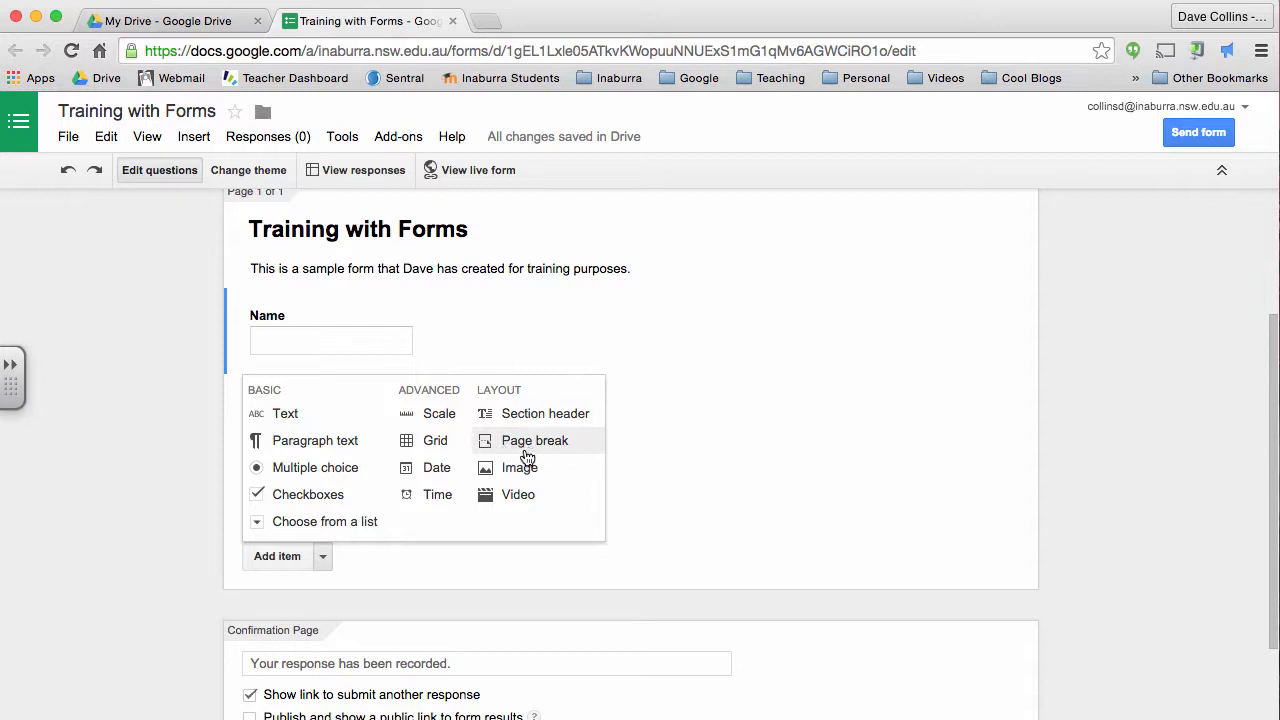
click(510, 553)
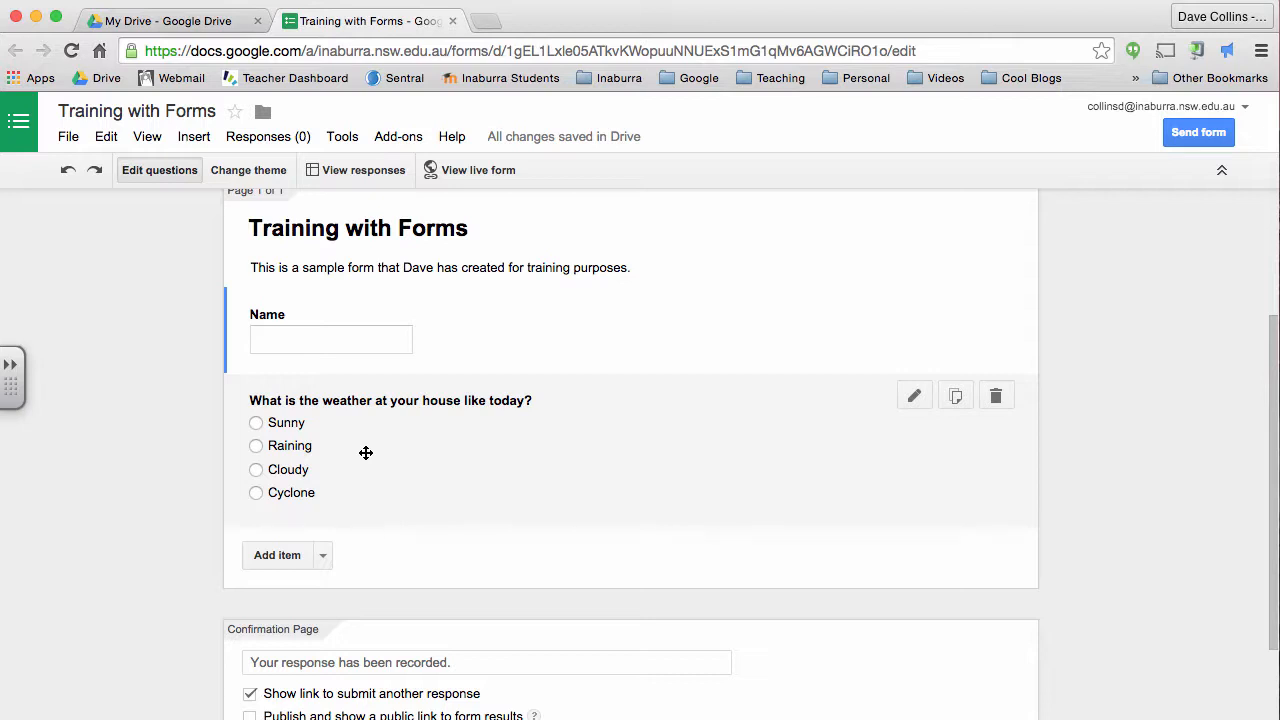
click(323, 556)
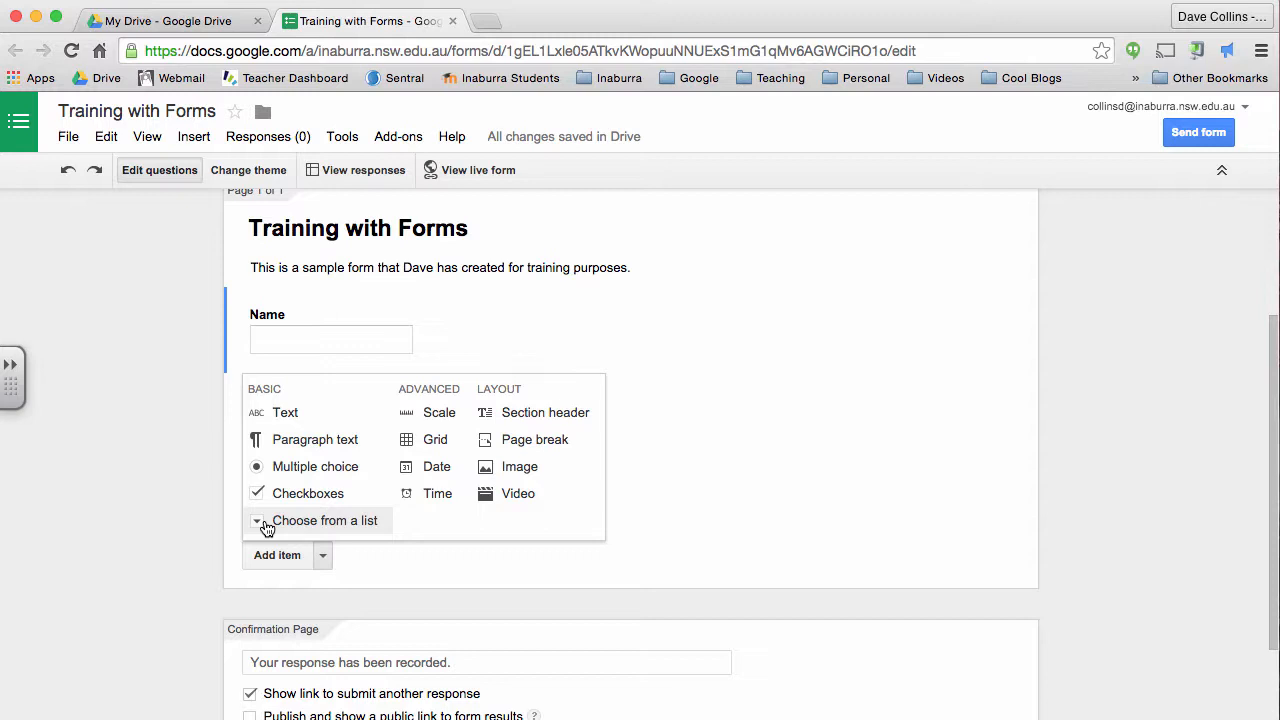
click(371, 548)
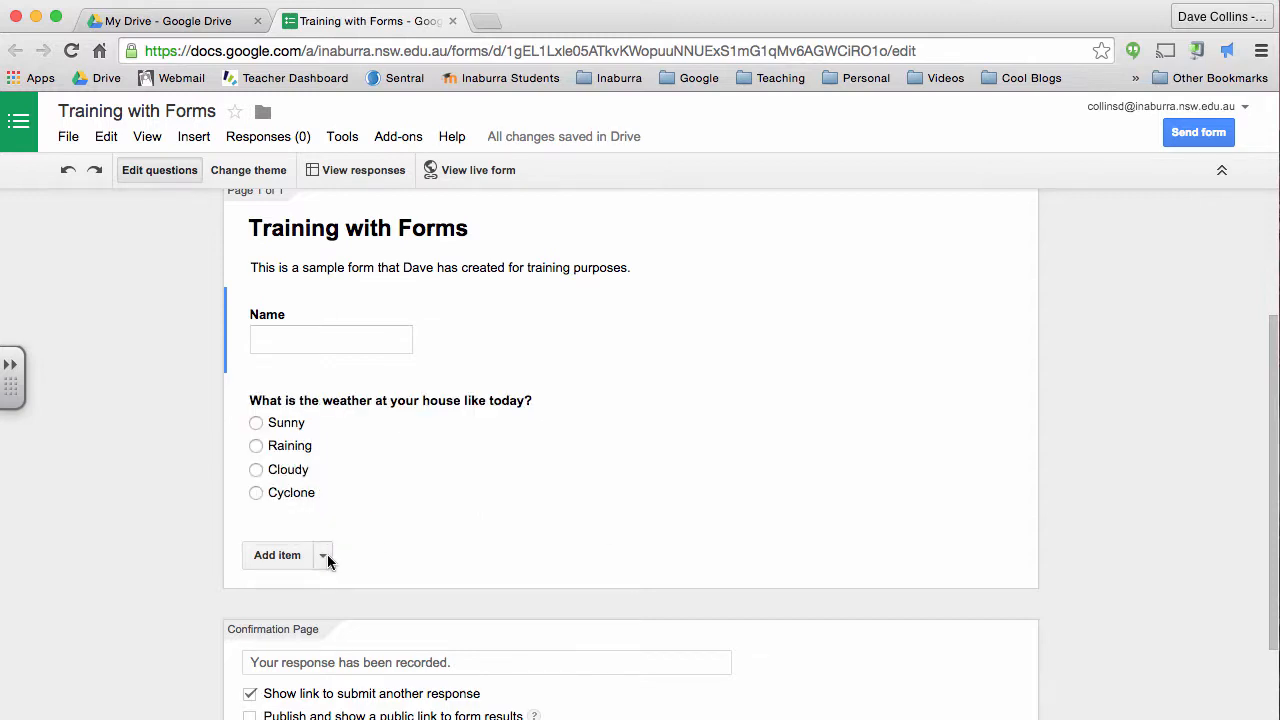
click(326, 558)
click(326, 558)
click(326, 558)
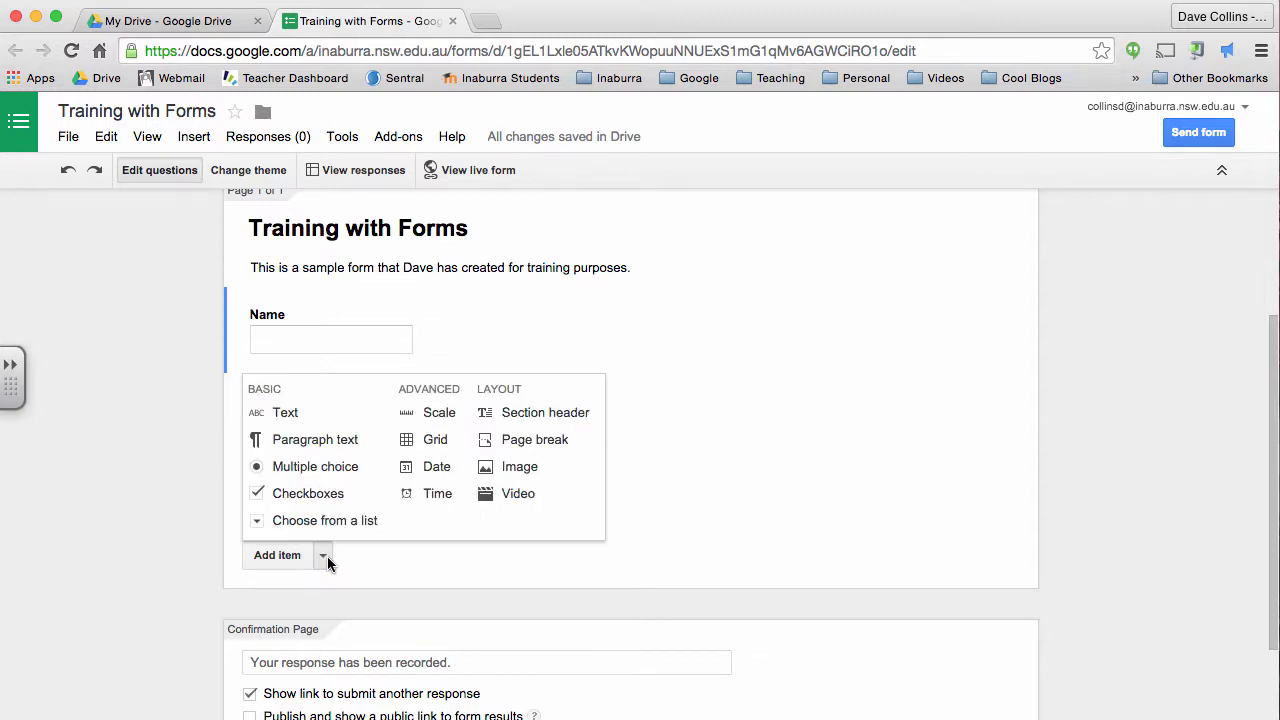
click(326, 558)
scroll(448, 565, up, 4)
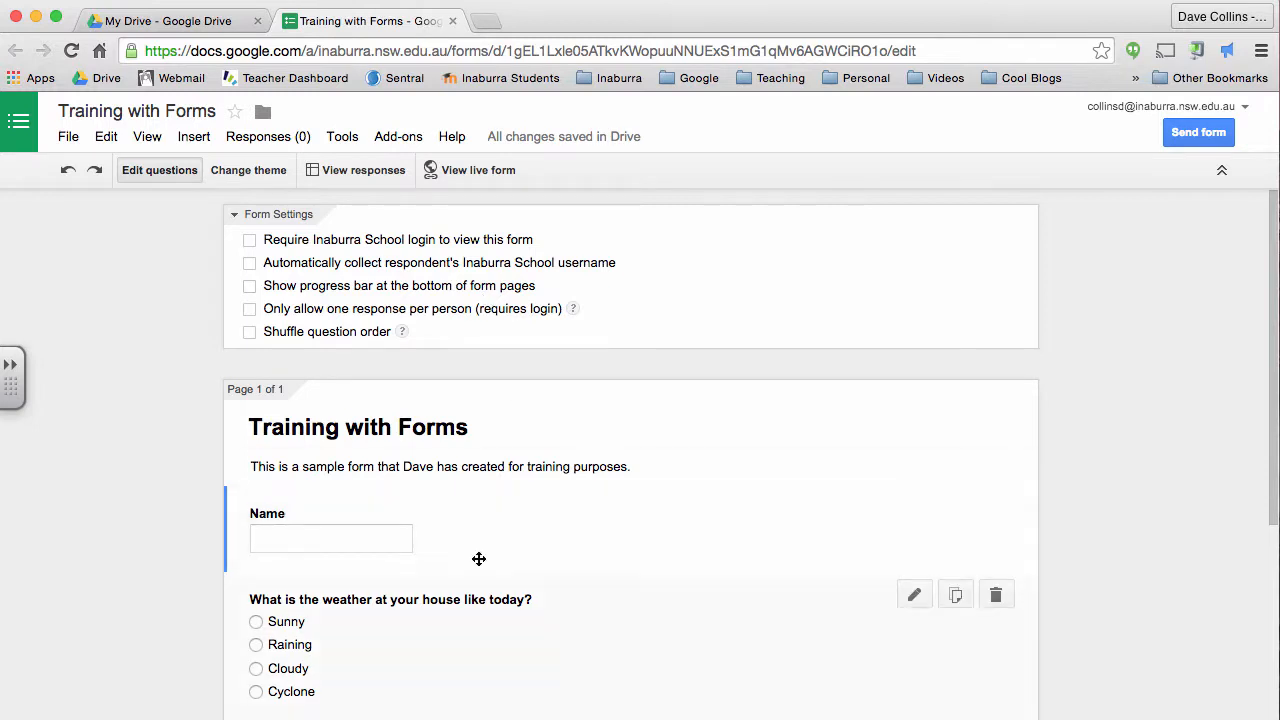
scroll(370, 385, down, 2)
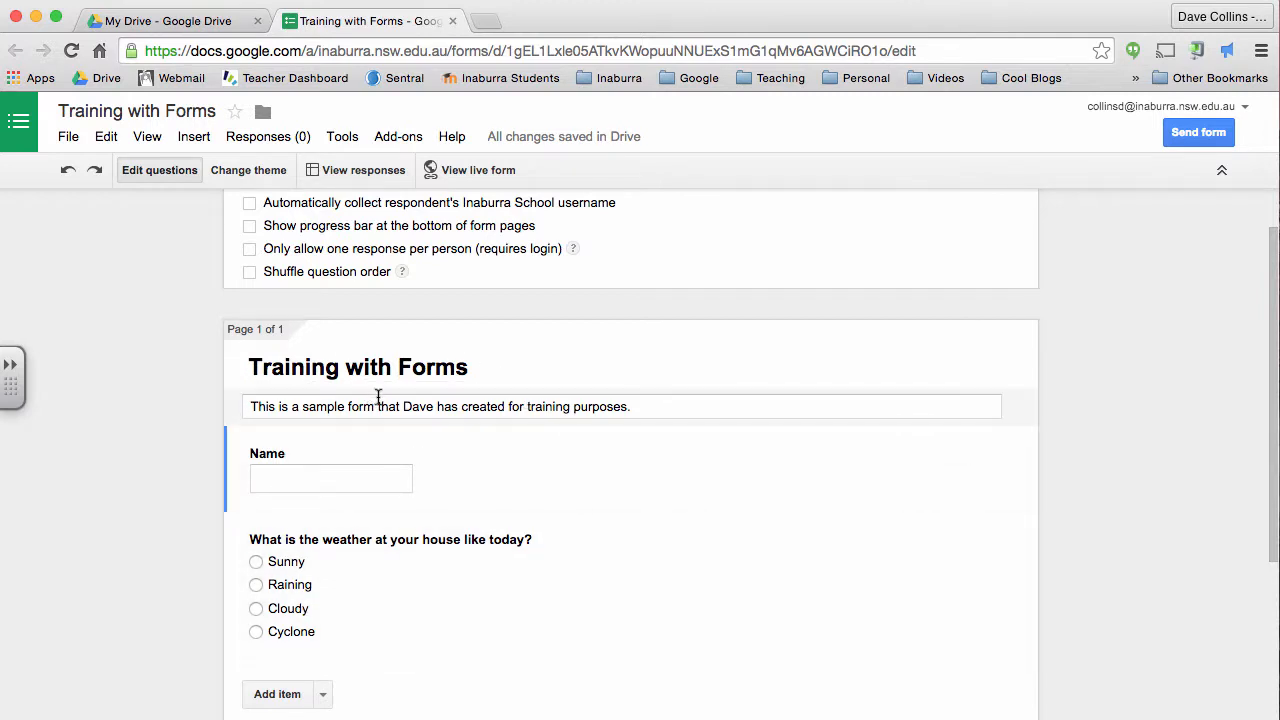
click(317, 481)
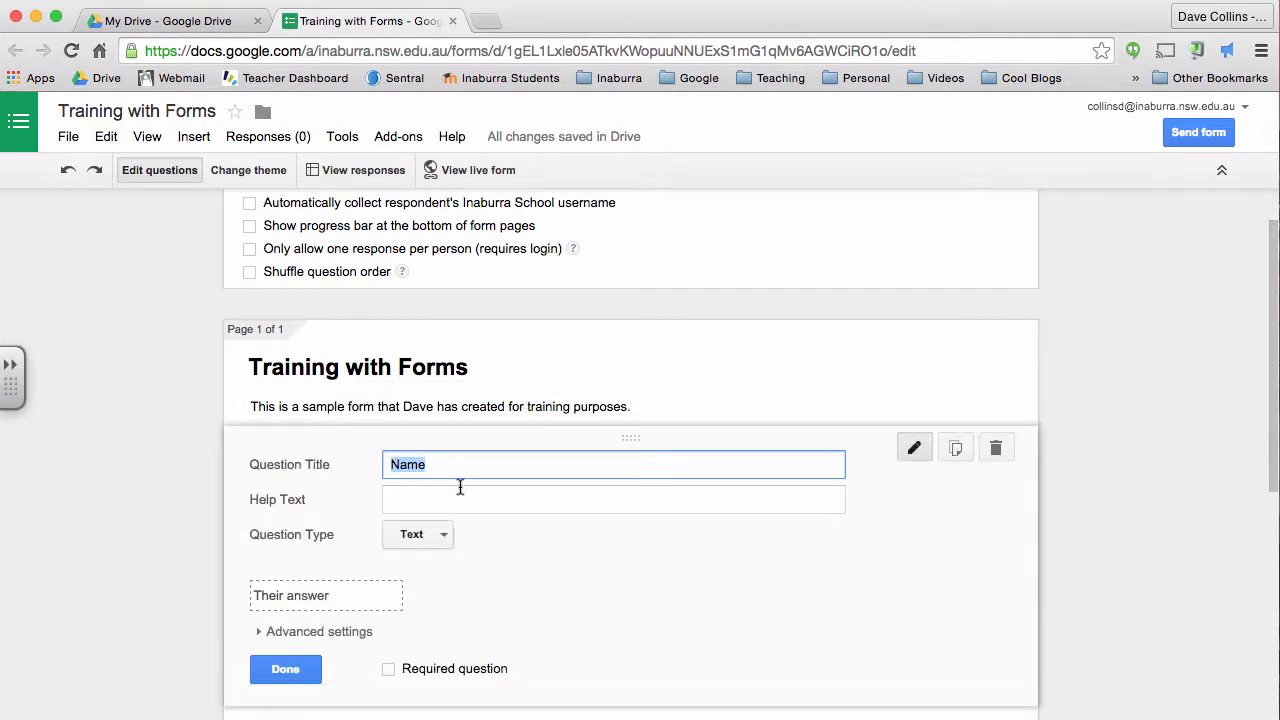
click(987, 402)
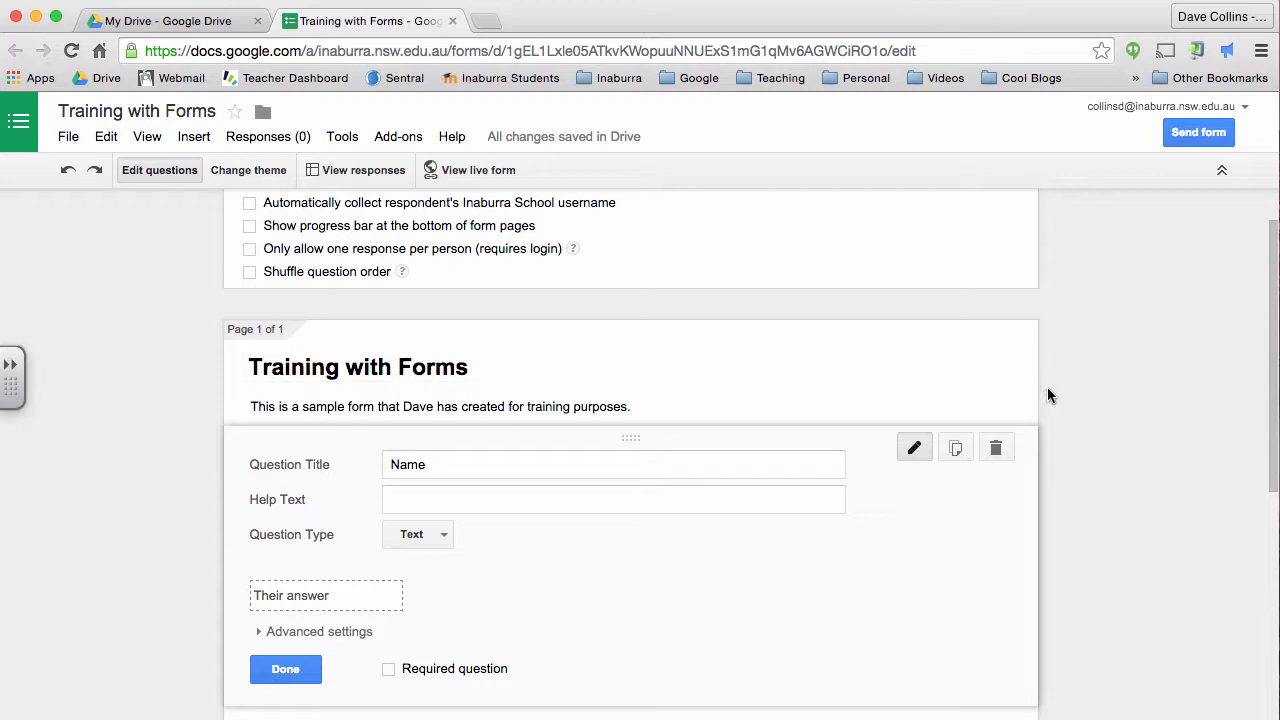
scroll(877, 517, down, 3)
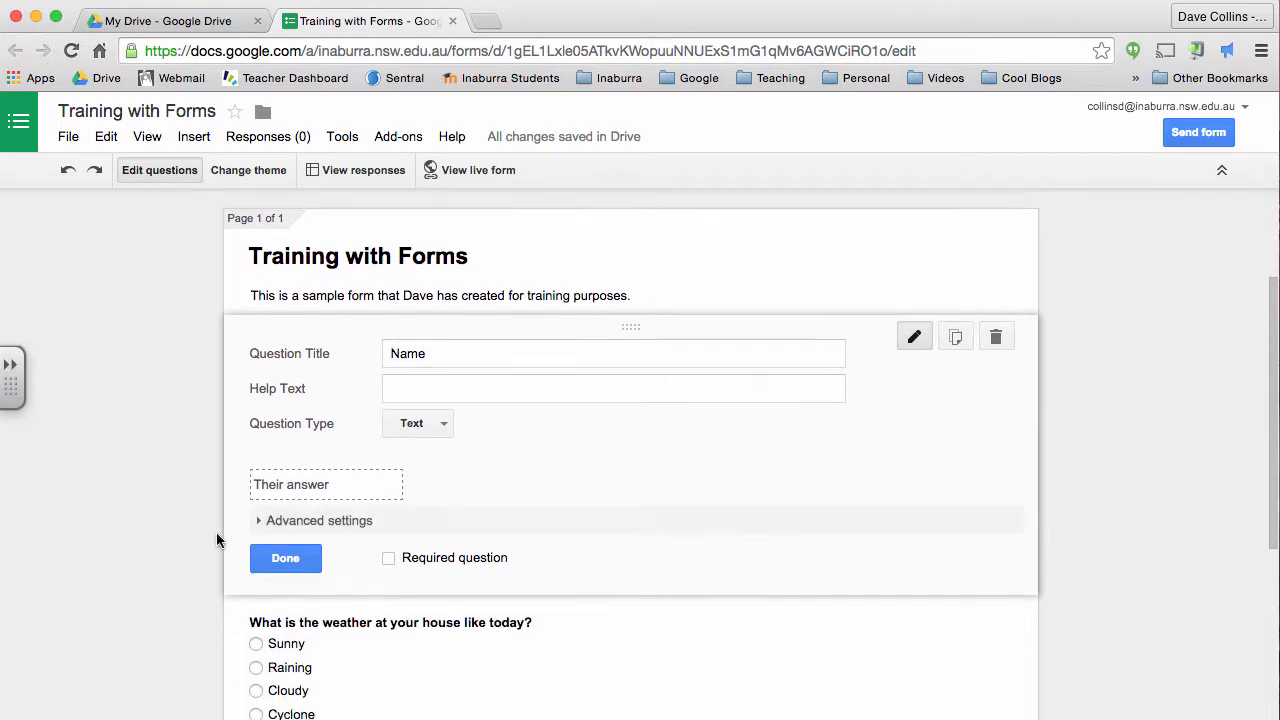
click(283, 556)
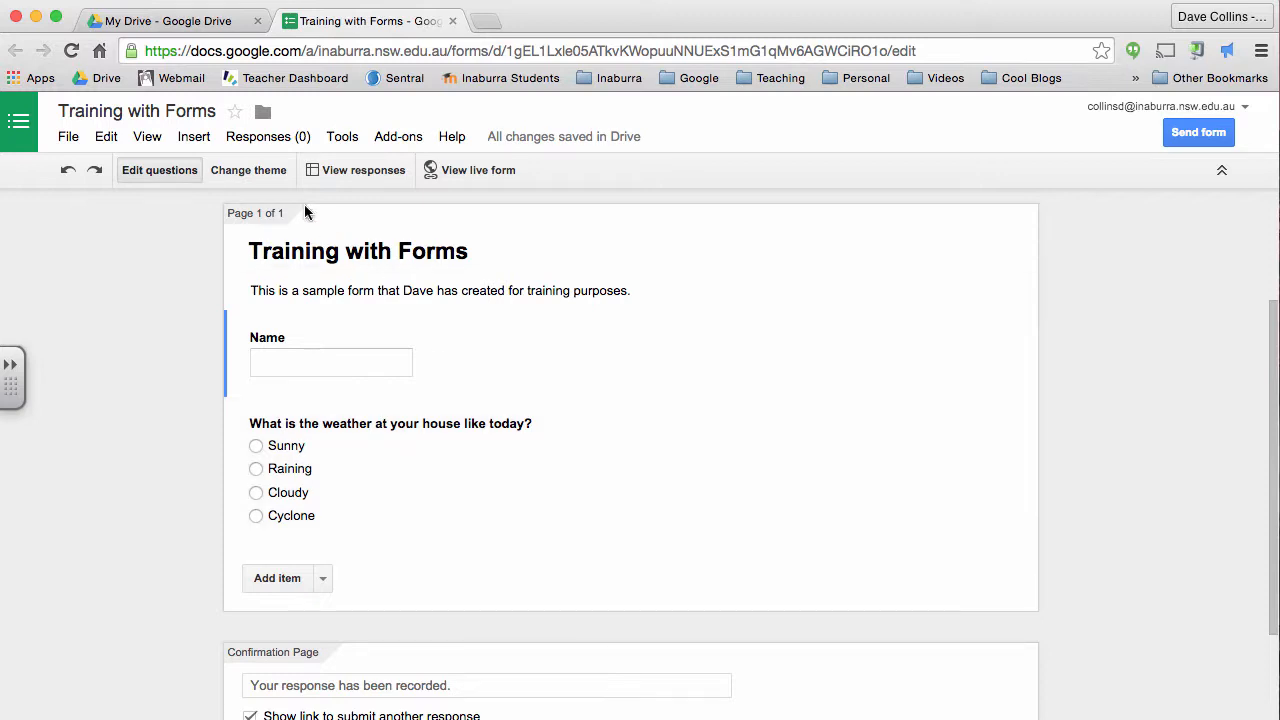
Open the form's theme choices and browse the default themes.
click(250, 172)
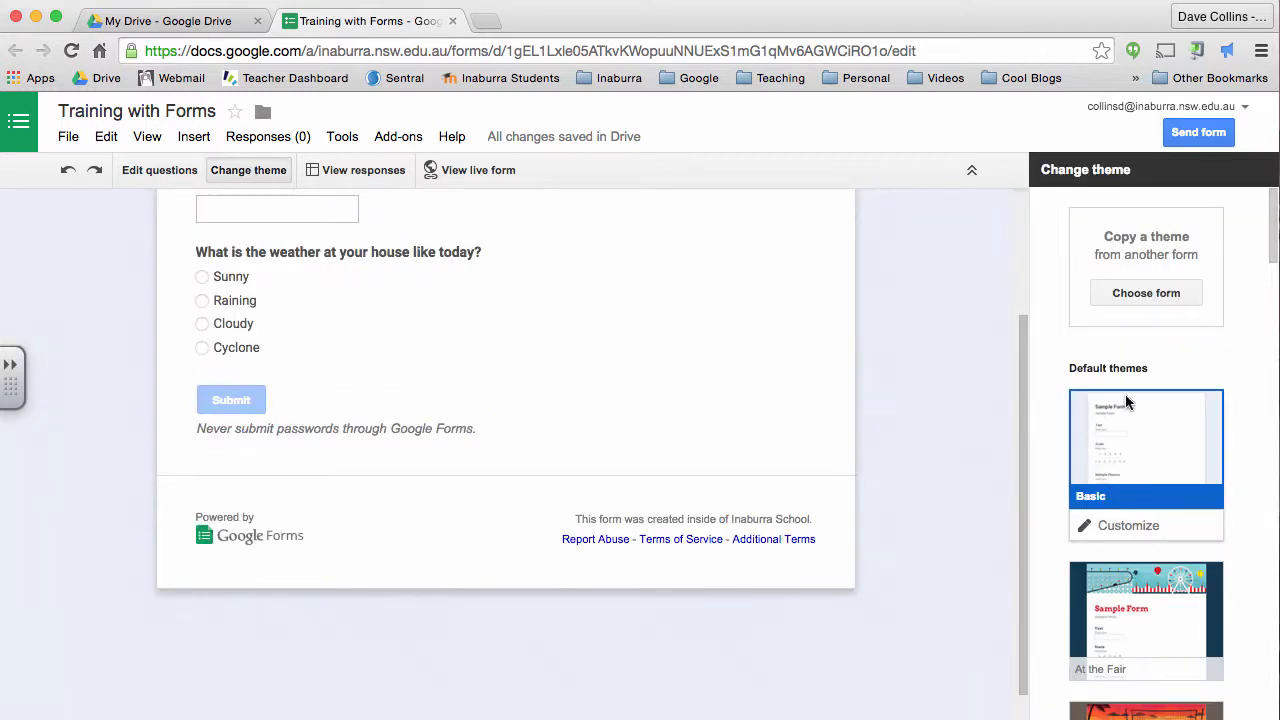
scroll(1175, 378, down, 6)
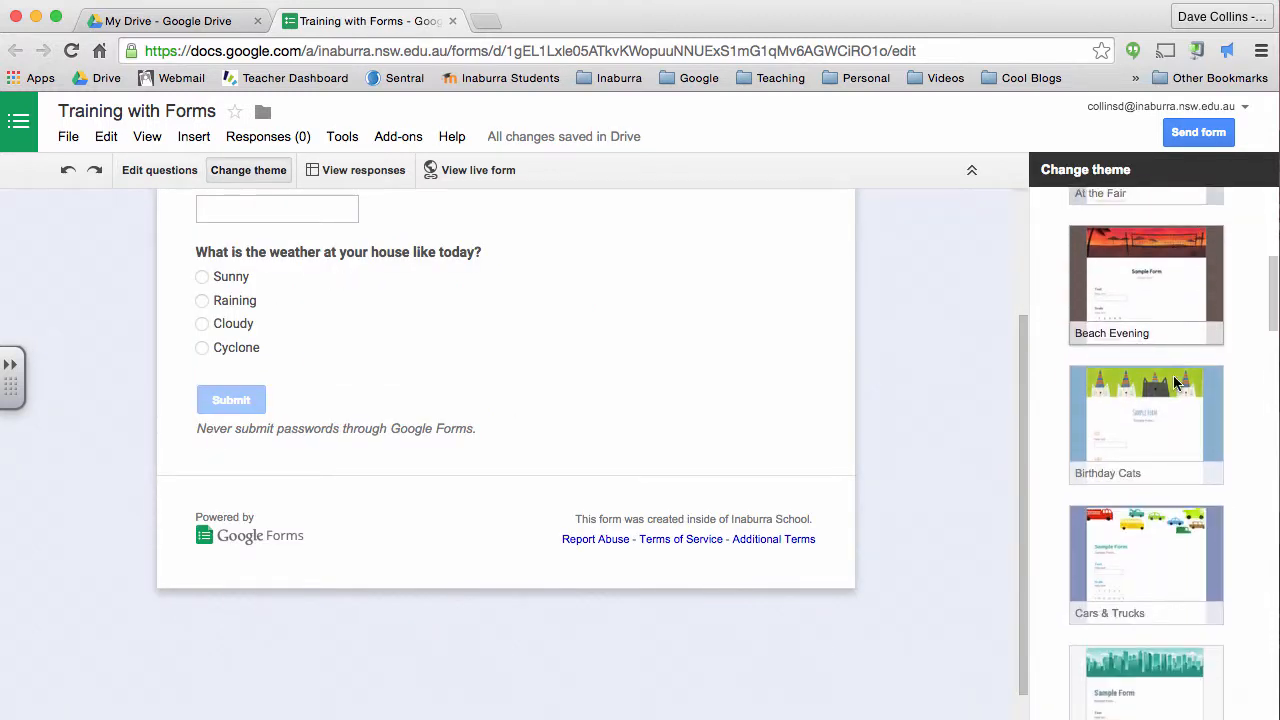
scroll(1175, 383, down, 1)
scroll(543, 466, up, 3)
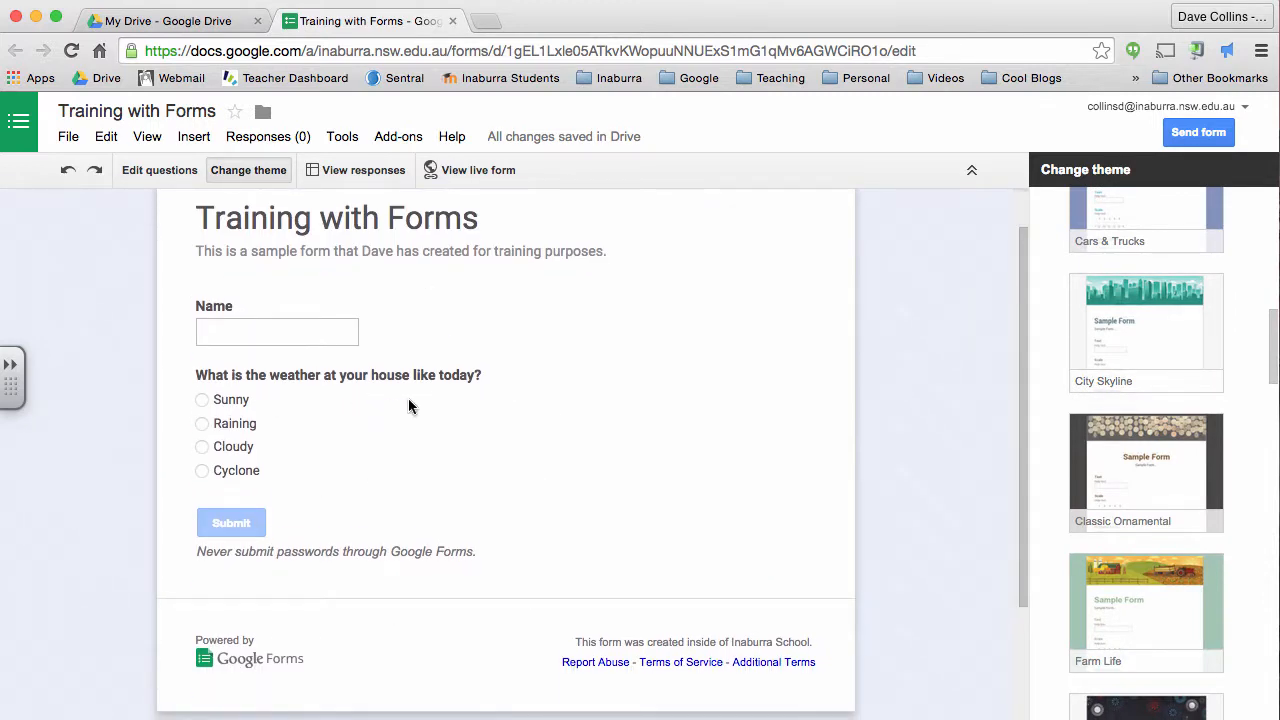
scroll(1165, 403, up, 2)
scroll(1165, 403, up, 5)
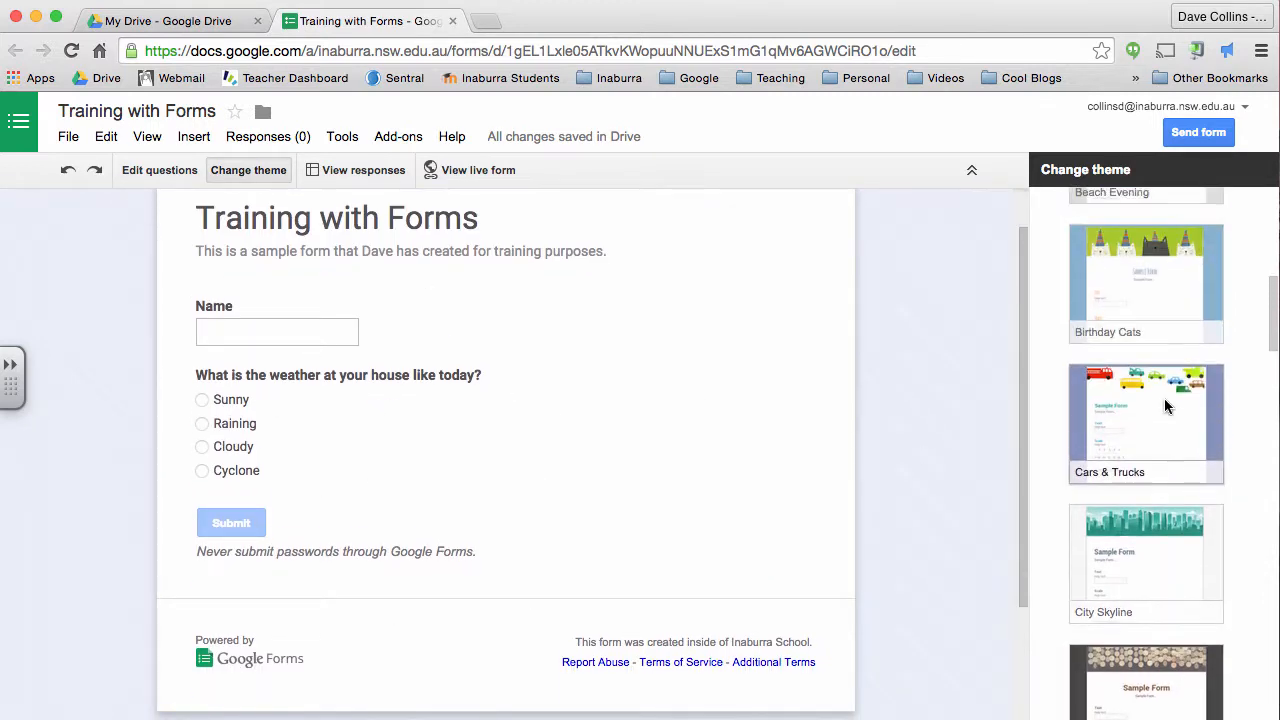
scroll(1187, 438, down, 3)
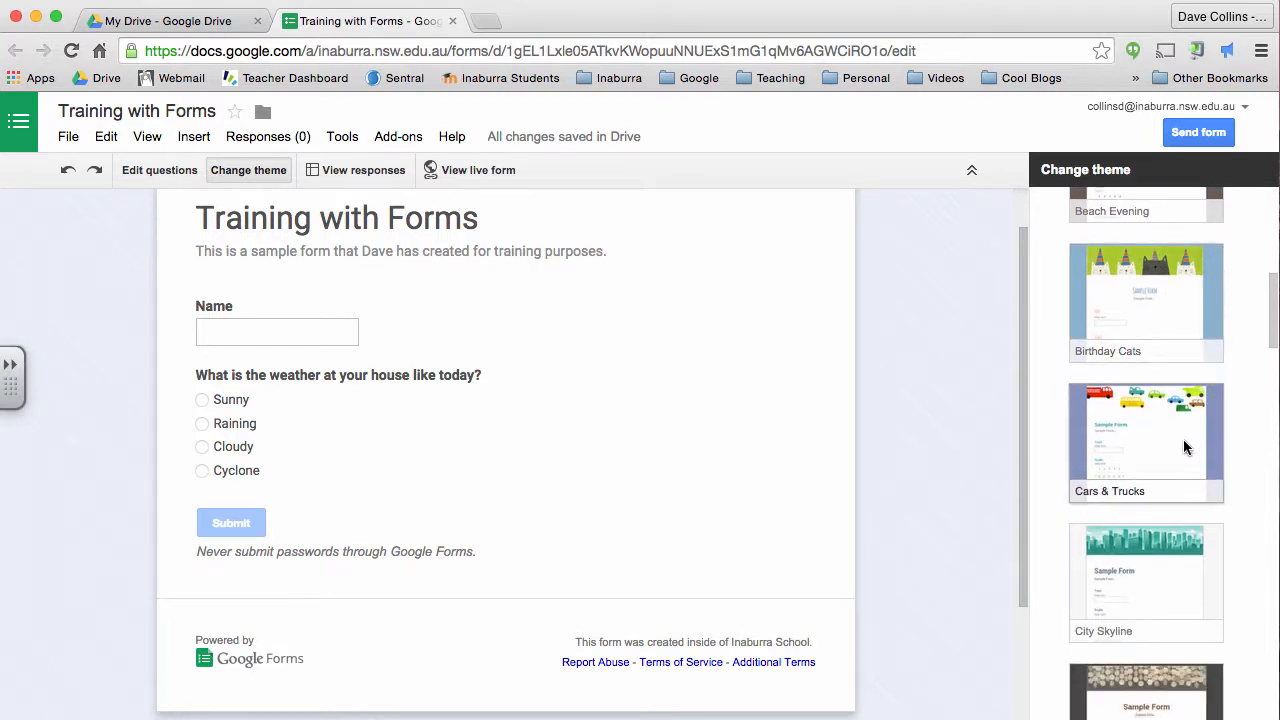
Try the Cars & Trucks theme on the form, followed by the Fireworks theme.
click(1180, 440)
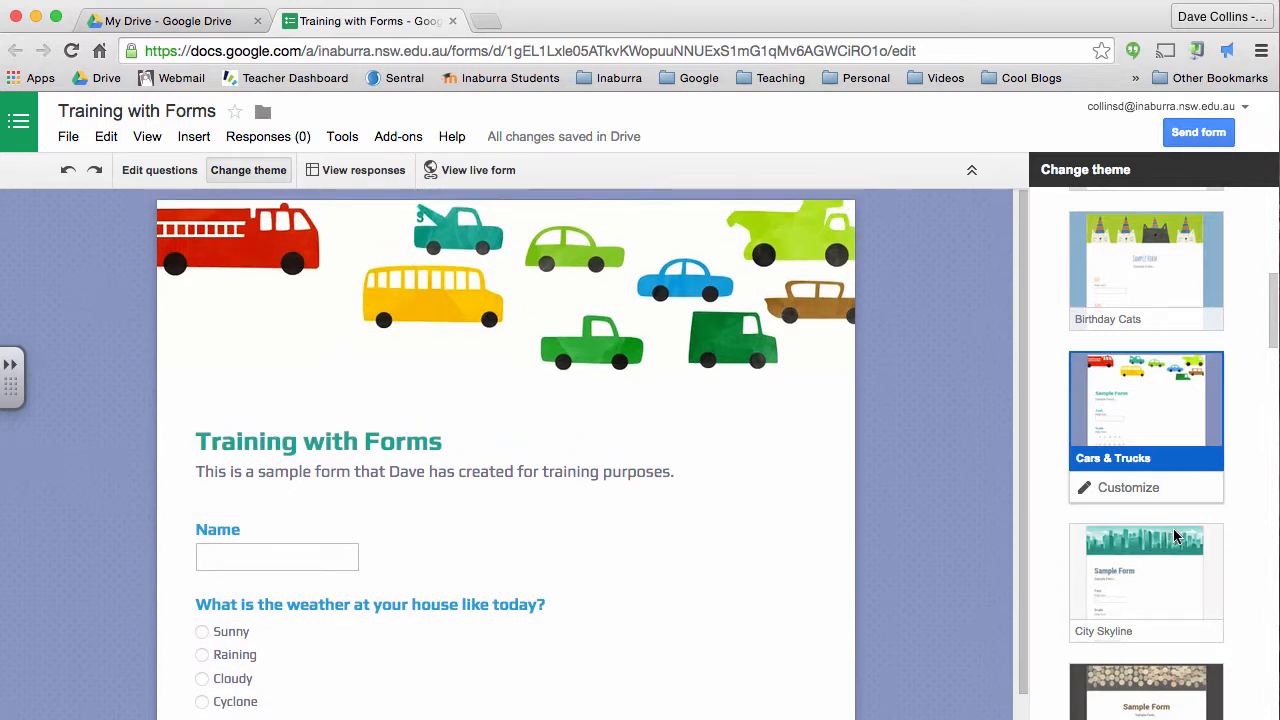
scroll(1252, 533, down, 3)
scroll(1252, 533, down, 6)
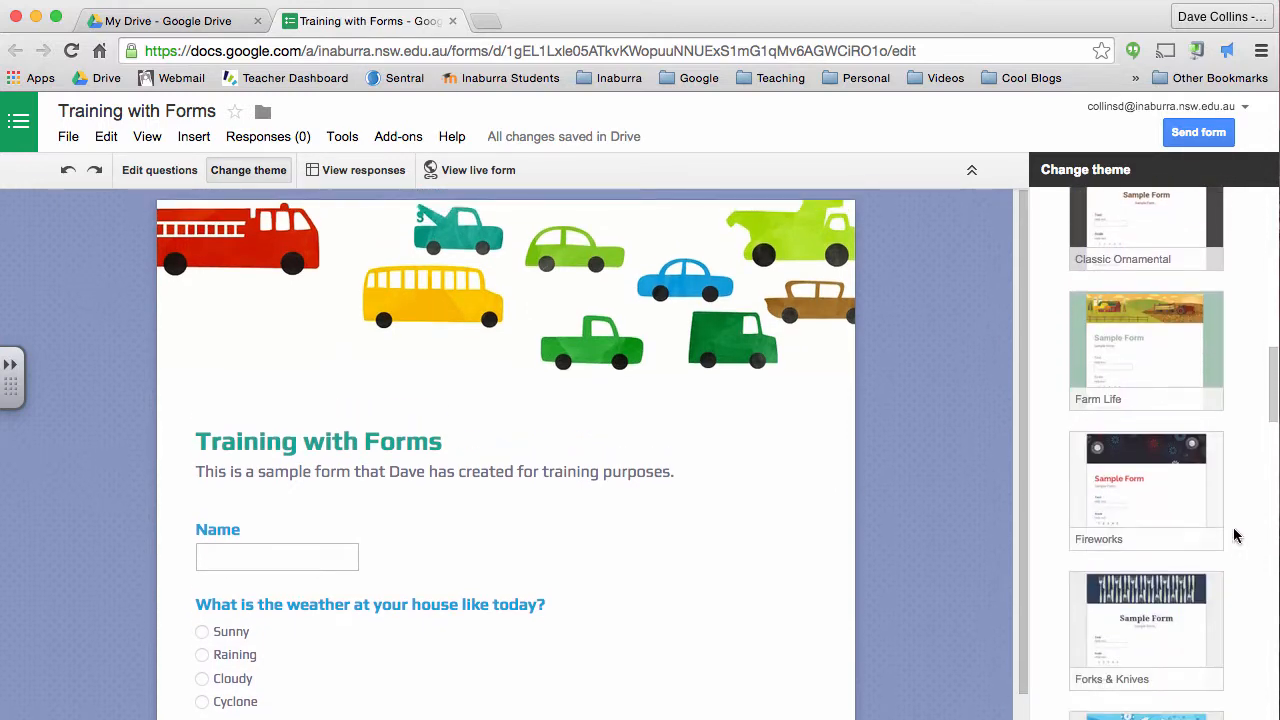
click(1168, 475)
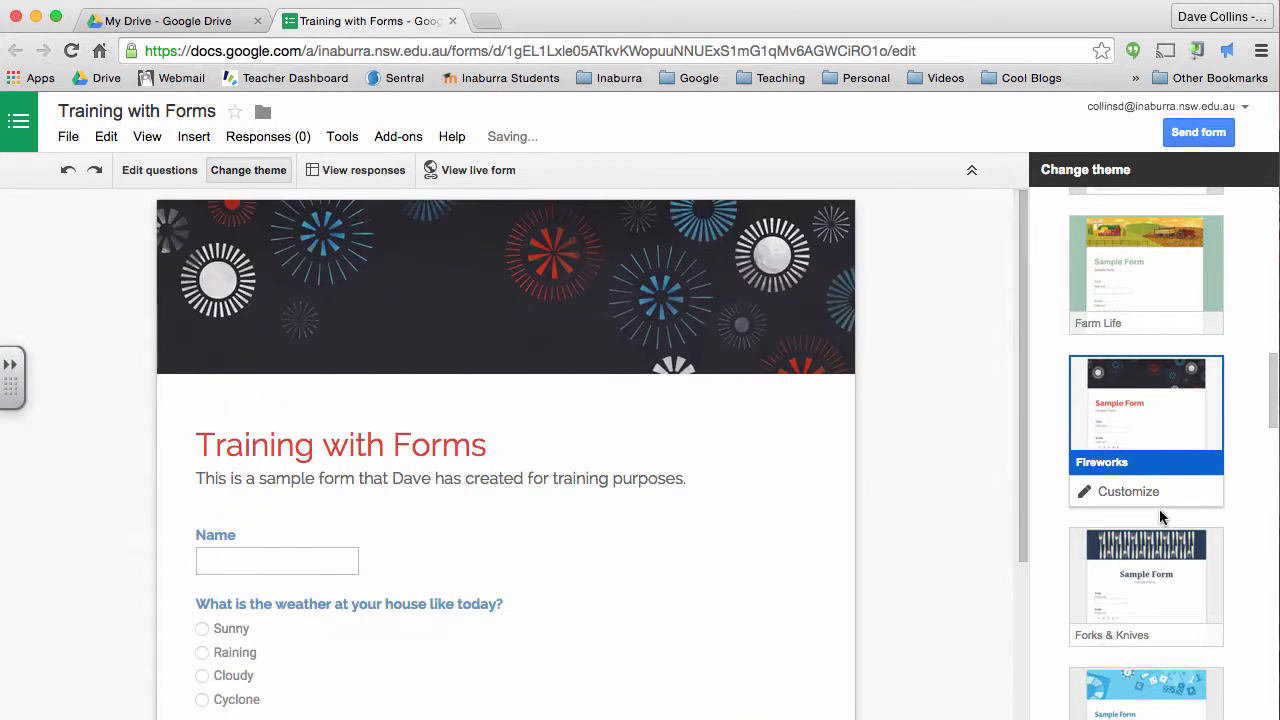
Try the Homework theme on the form and look over the themed form.
scroll(1017, 525, down, 3)
scroll(1150, 520, down, 5)
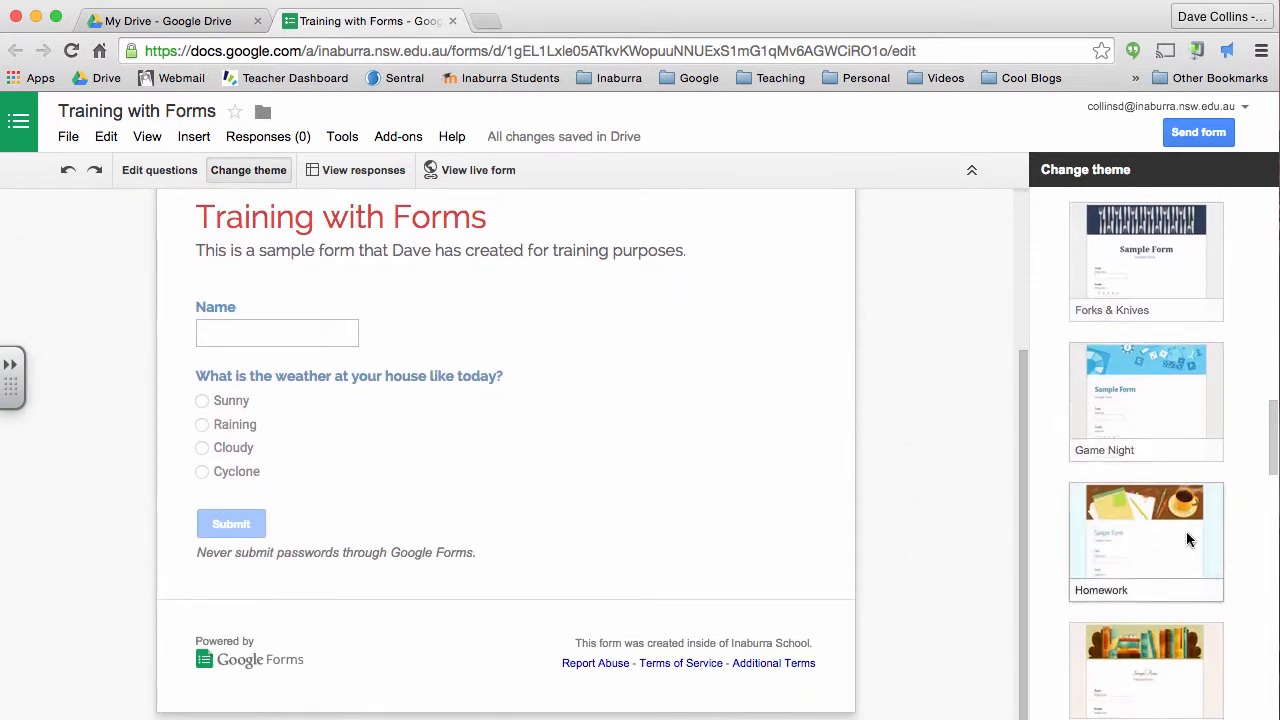
click(1217, 508)
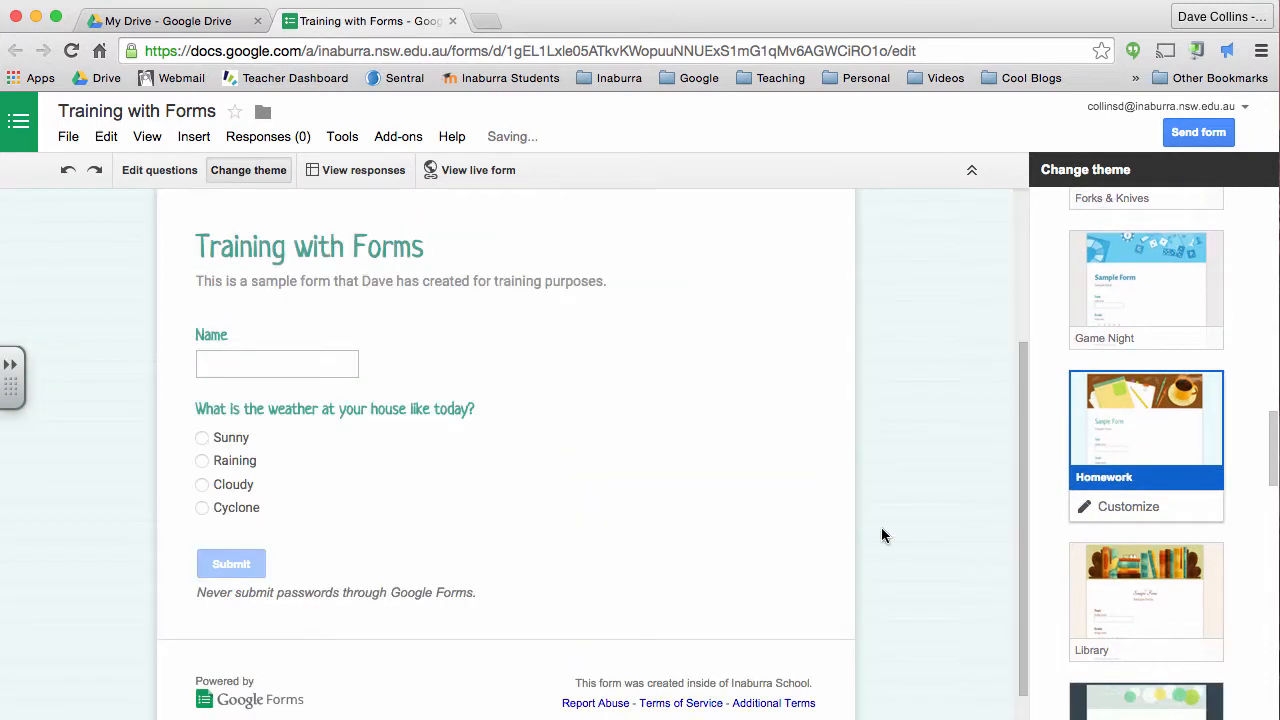
scroll(1165, 500, up, 5)
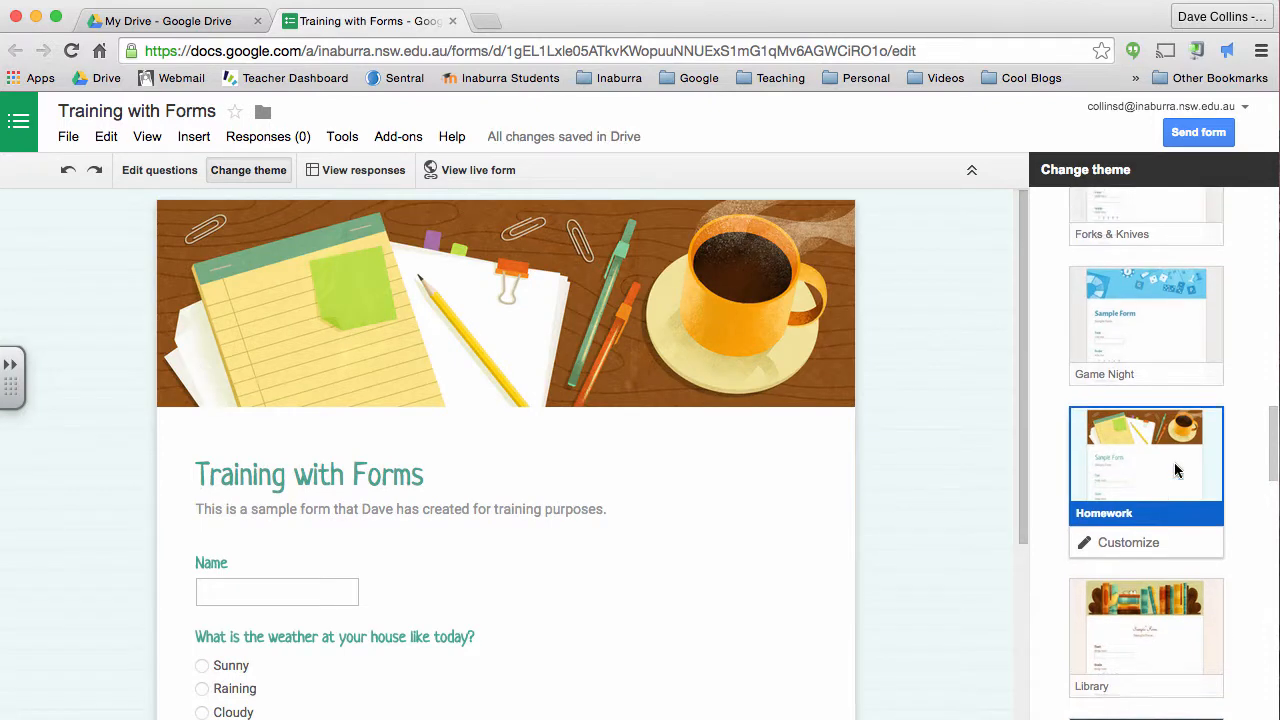
Apply the Fireworks theme to the form and look through the other default themes.
click(1160, 522)
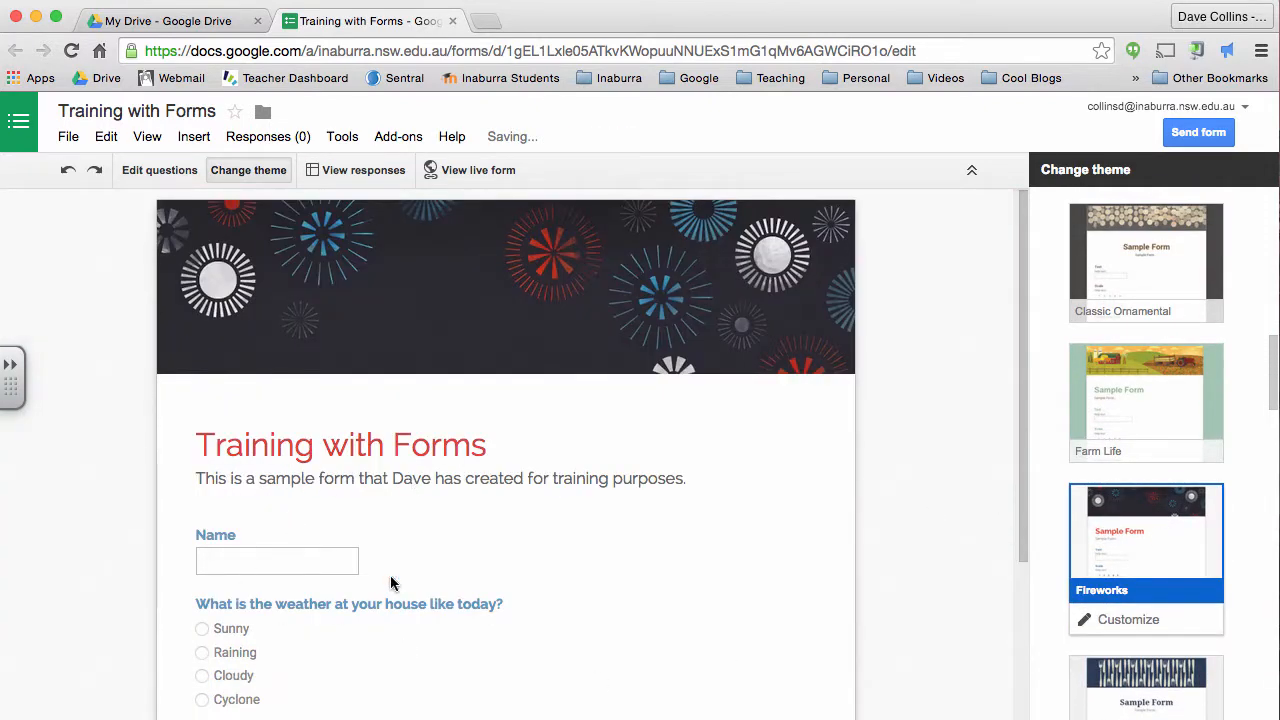
scroll(329, 551, down, 3)
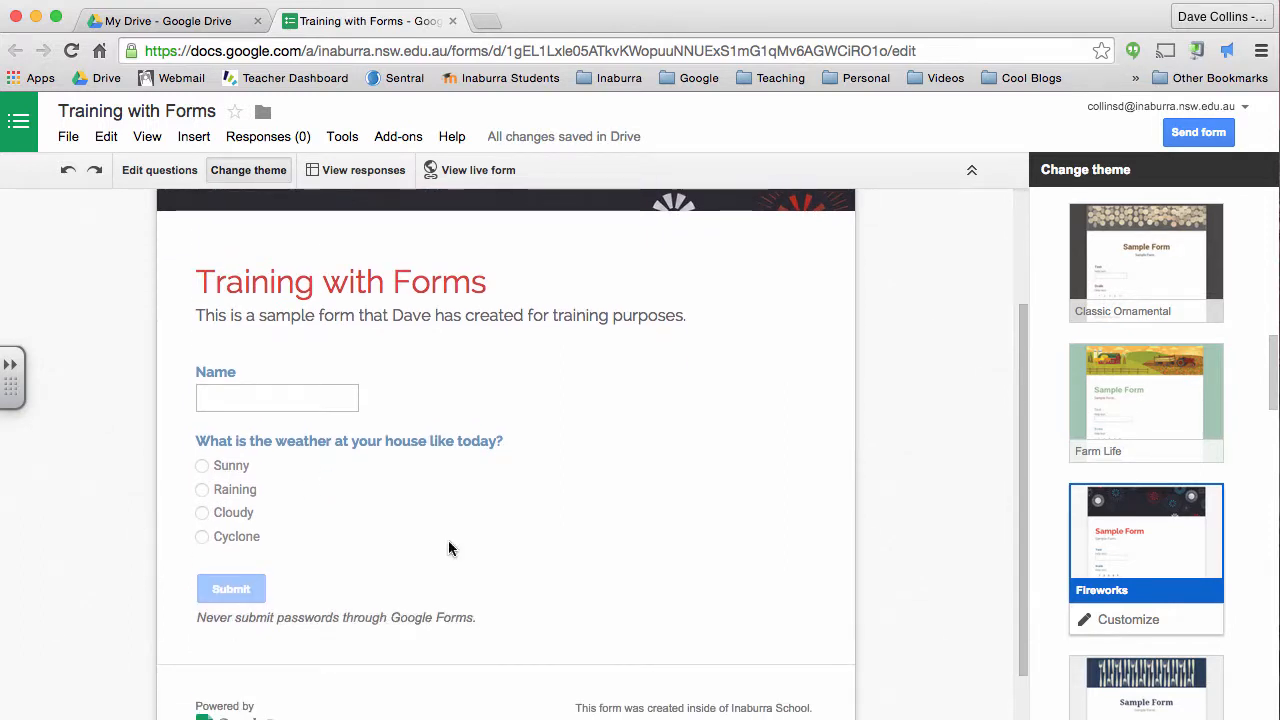
scroll(1130, 451, up, 10)
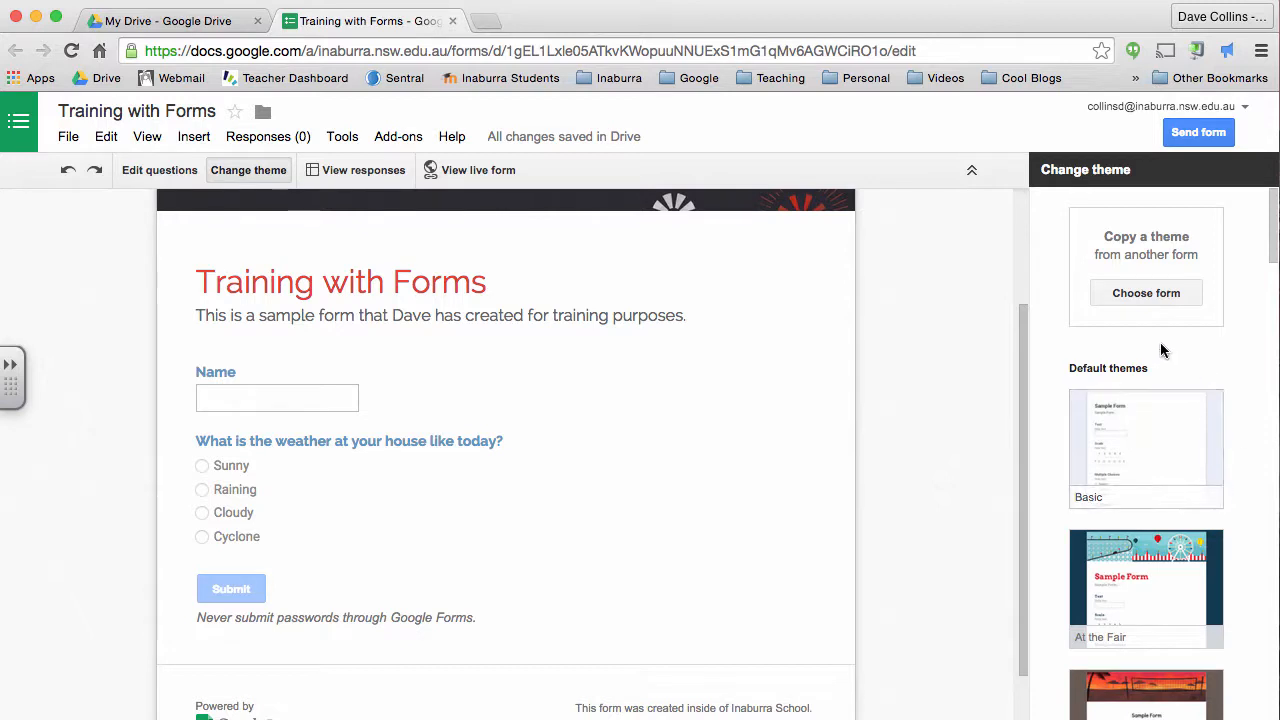
scroll(1147, 502, down, 6)
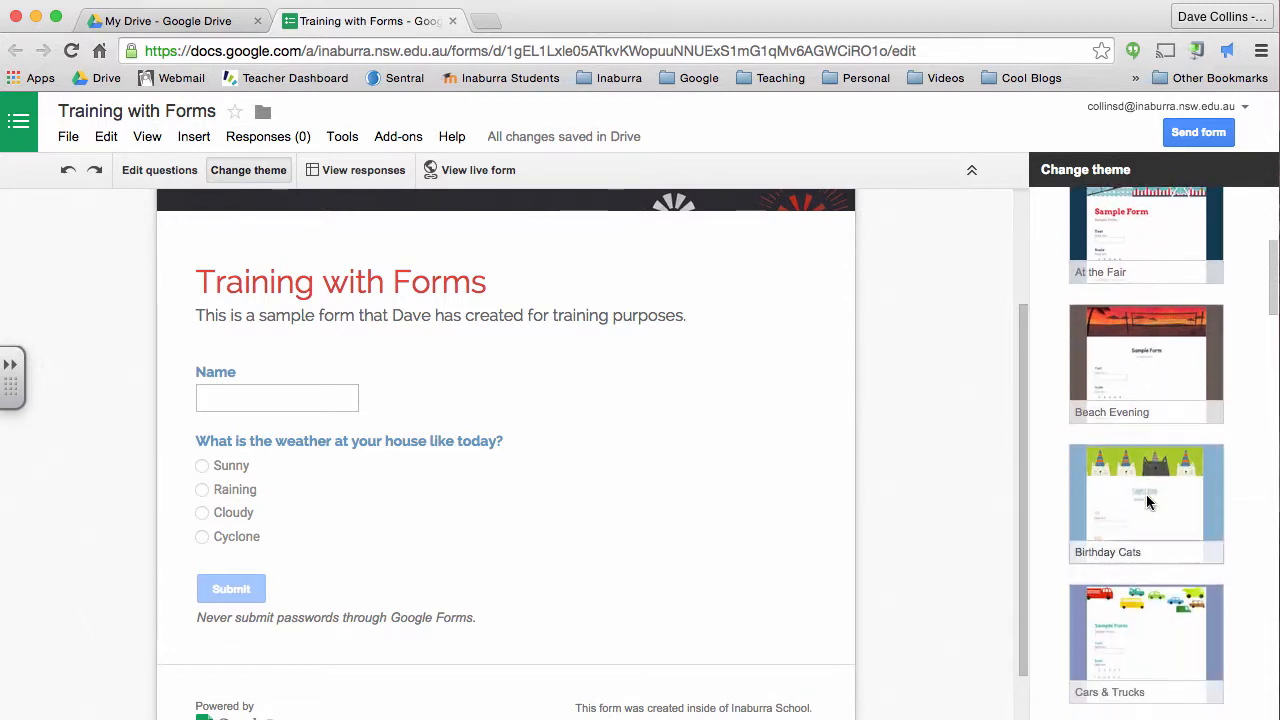
Look over the customization options of the Fireworks theme, and return to the default themes.
scroll(1147, 502, down, 3)
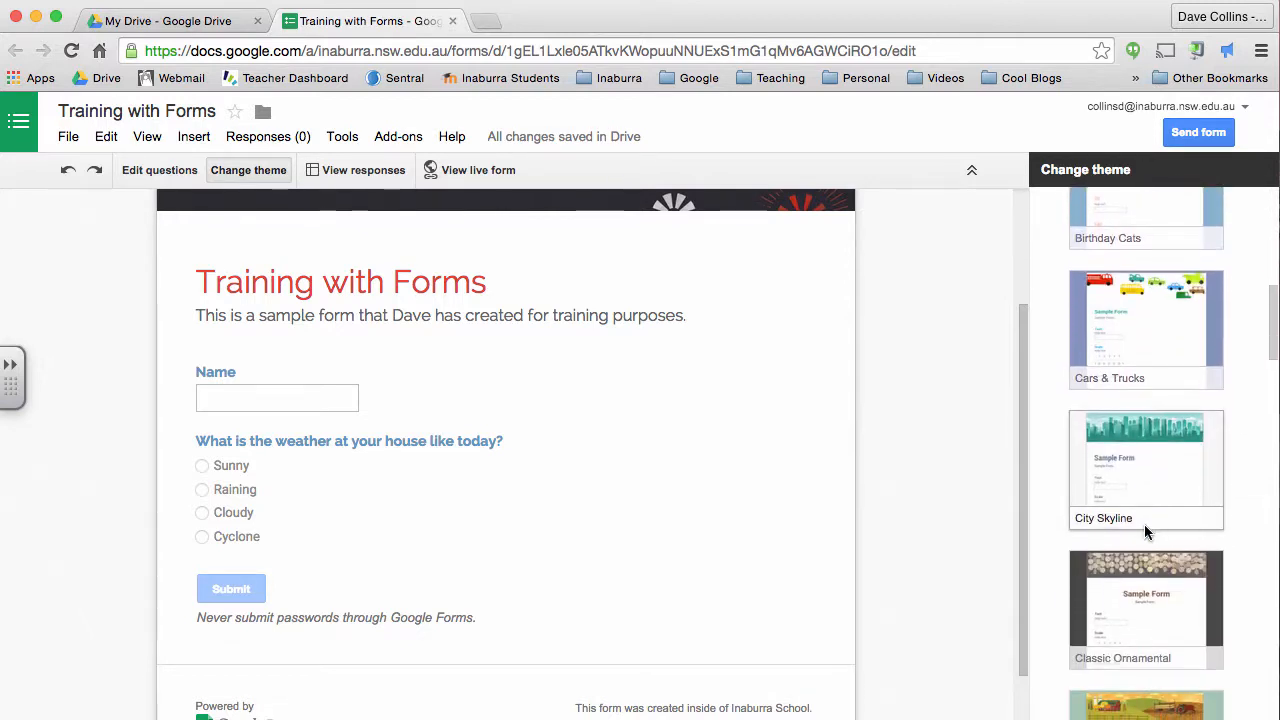
scroll(1170, 459, down, 3)
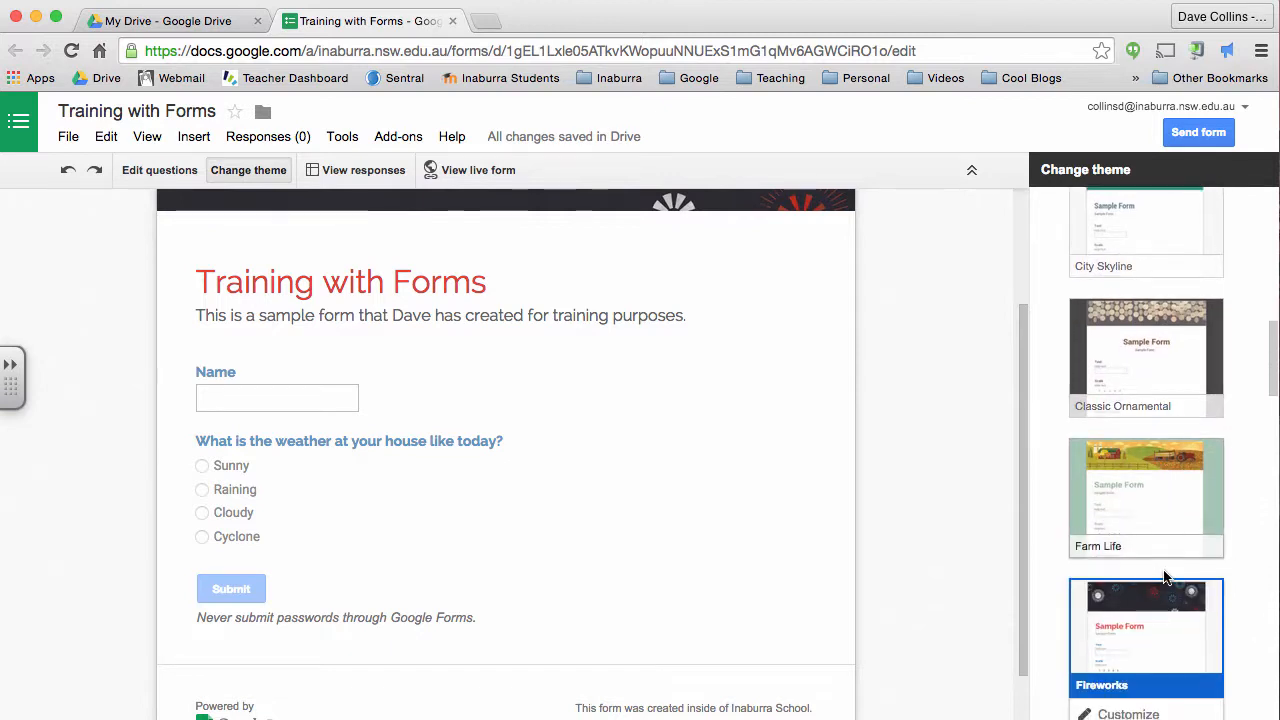
scroll(1175, 675, down, 2)
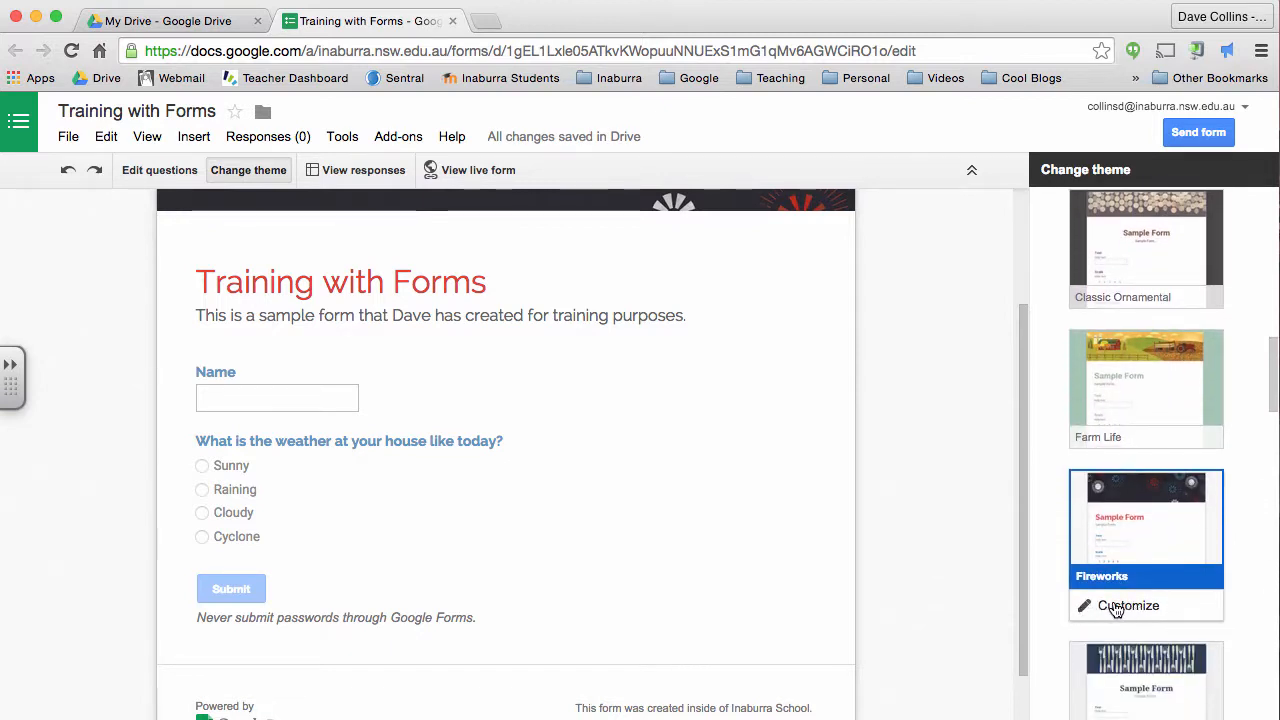
click(1120, 606)
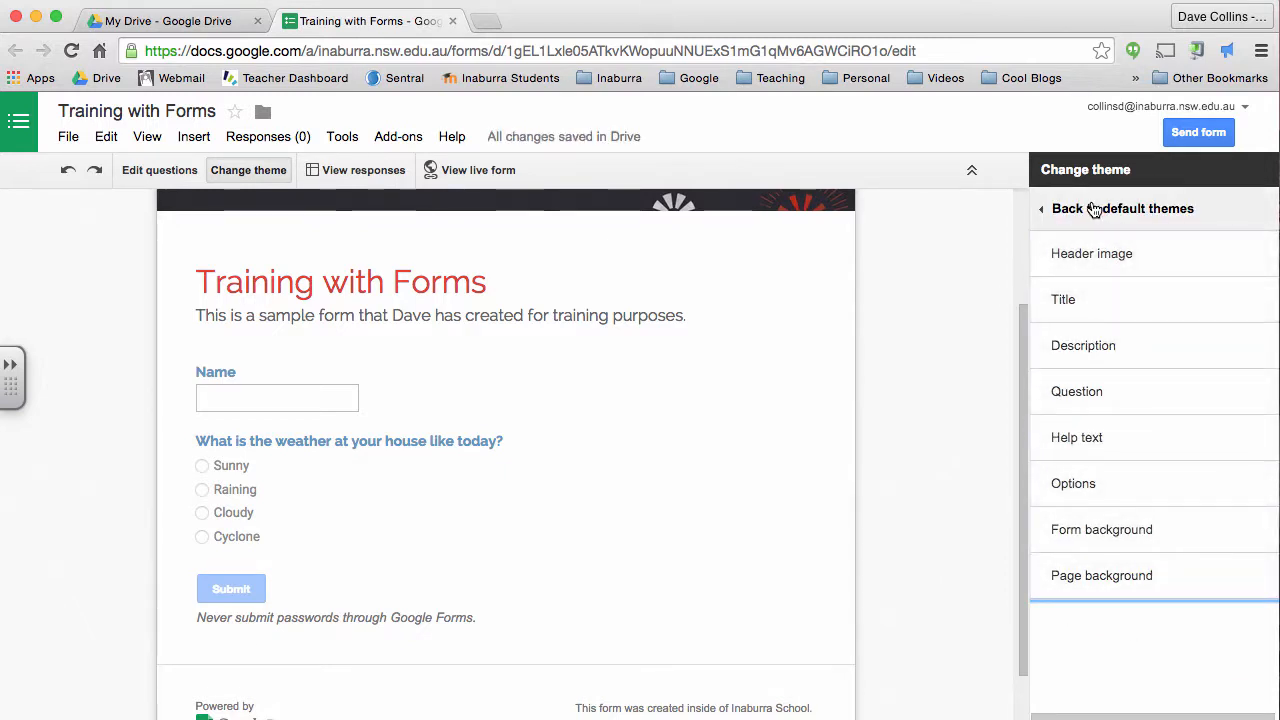
click(1094, 210)
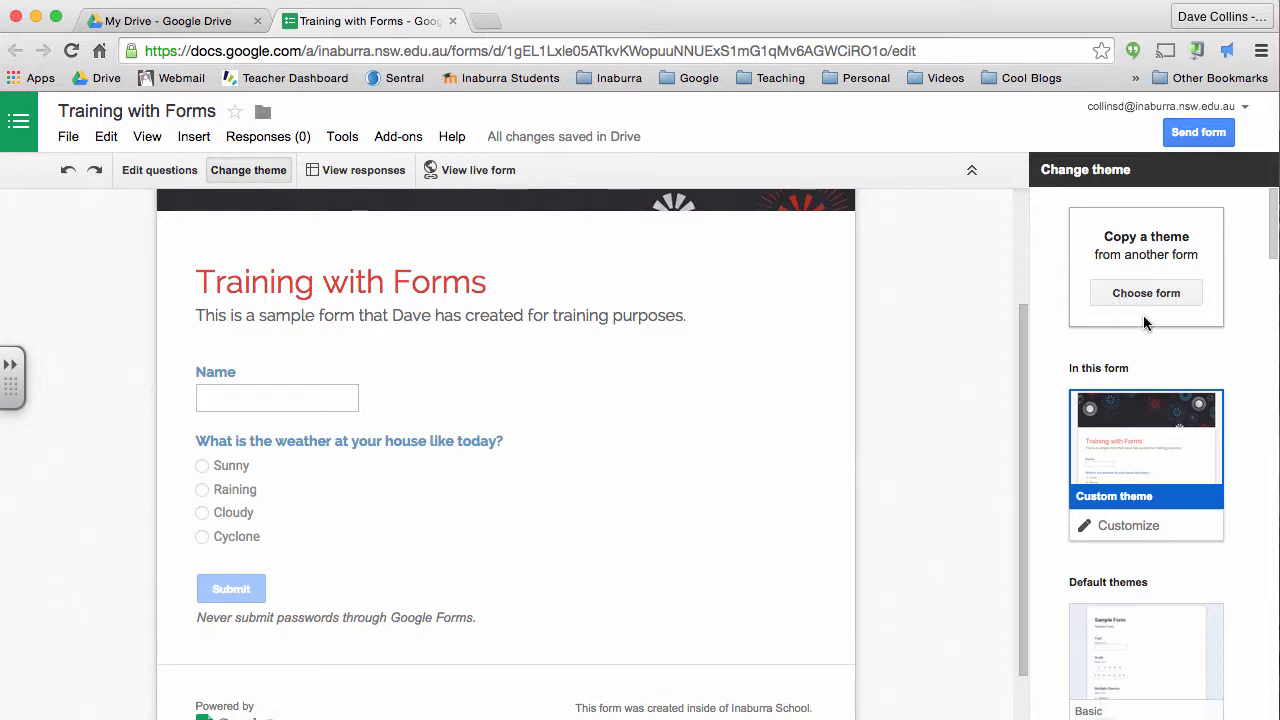
Try copying the theme from the existing form "Student Feedback Survey - 2015" and look over the restyled form.
scroll(817, 349, up, 3)
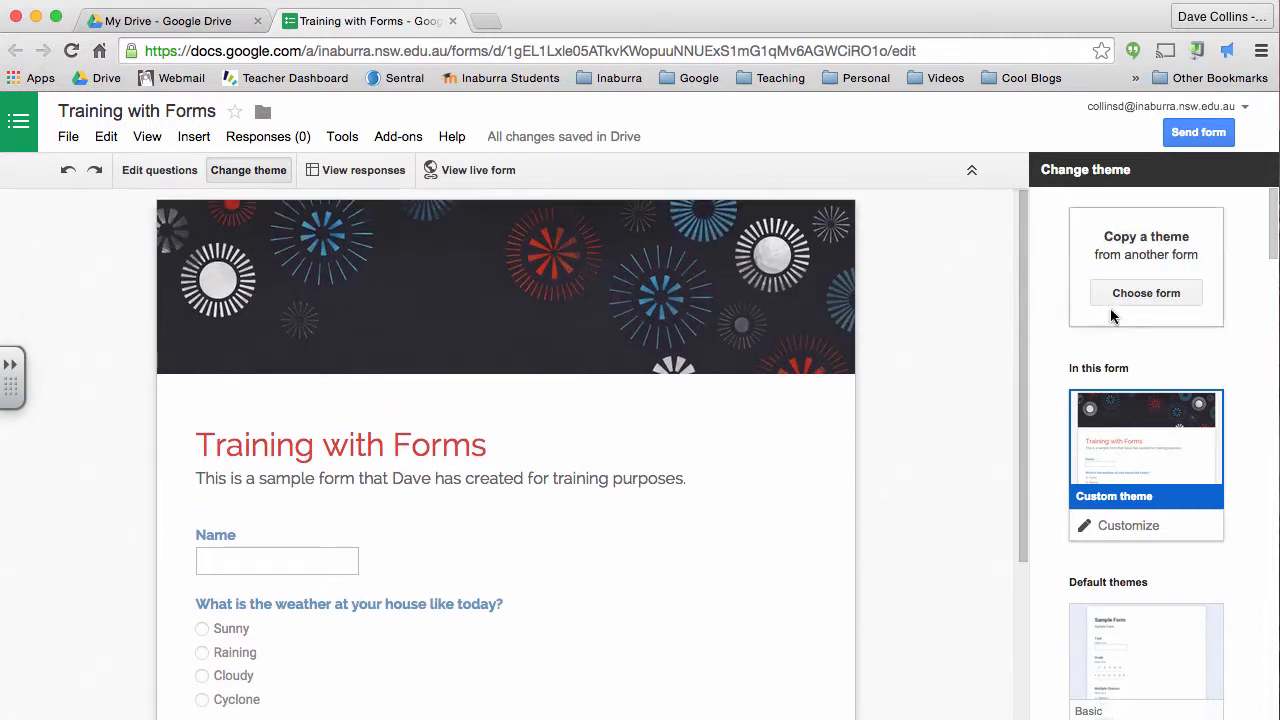
click(1173, 295)
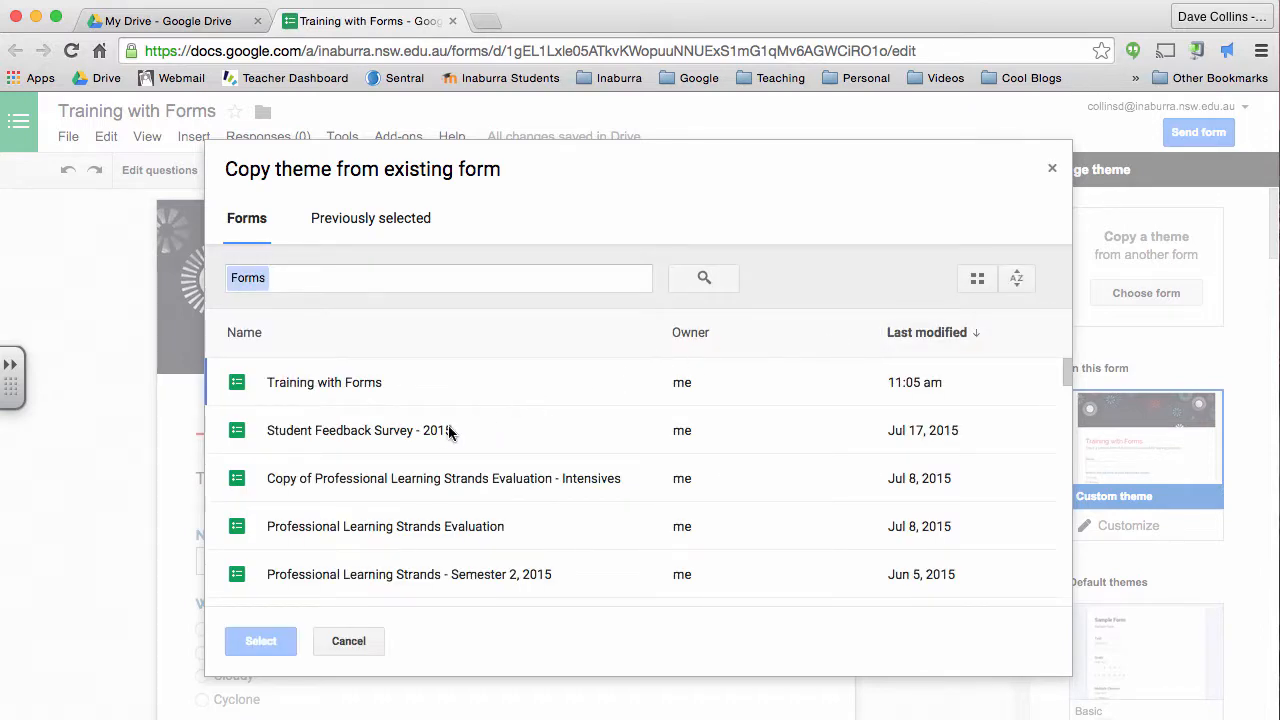
click(405, 436)
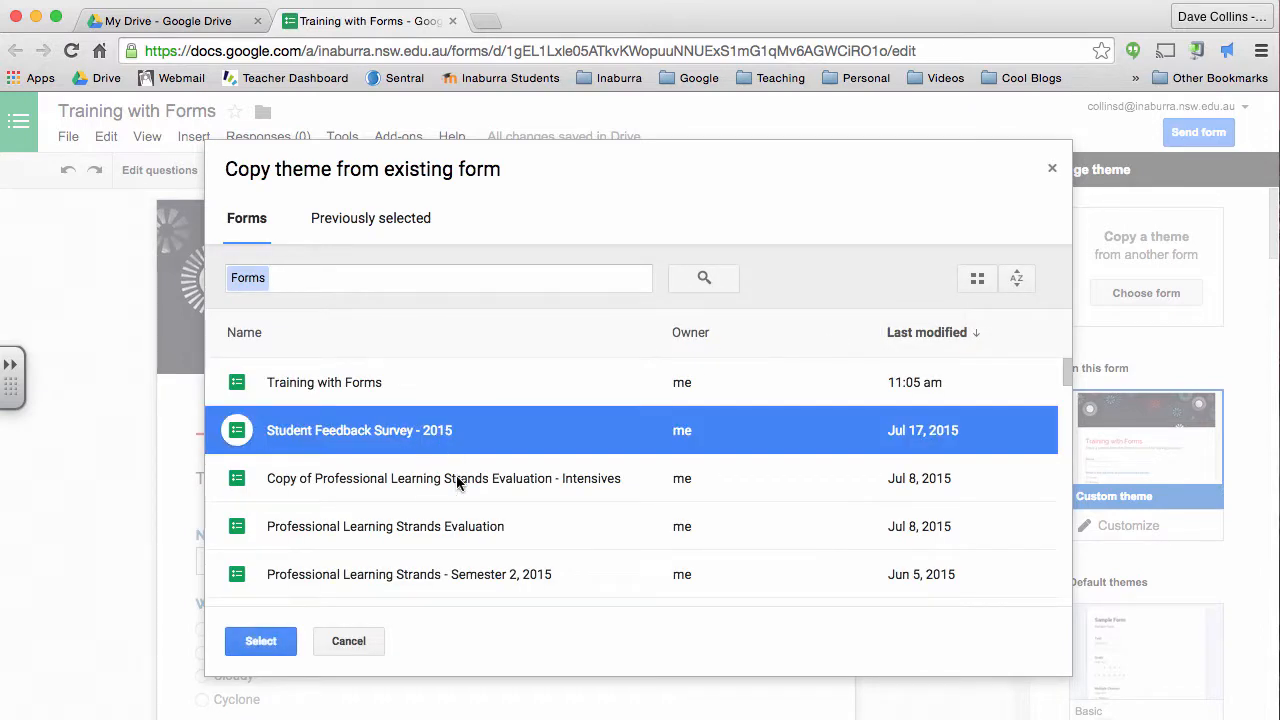
click(247, 641)
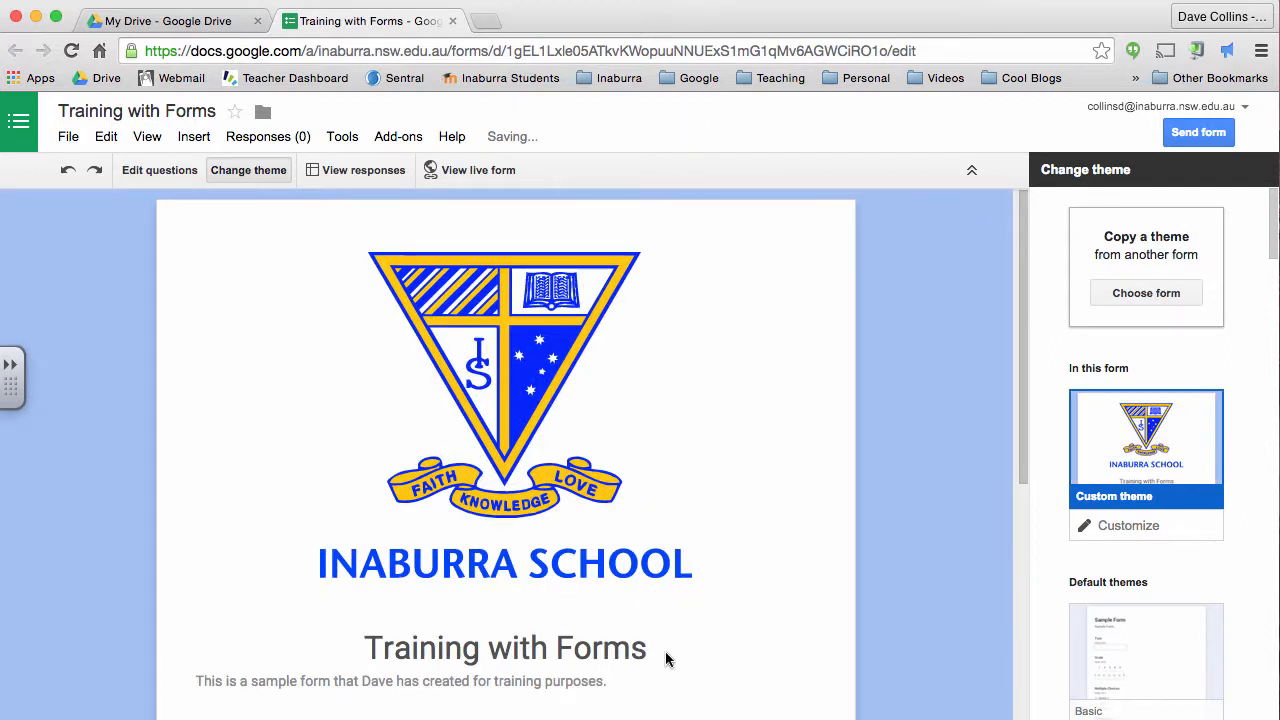
scroll(703, 509, down, 5)
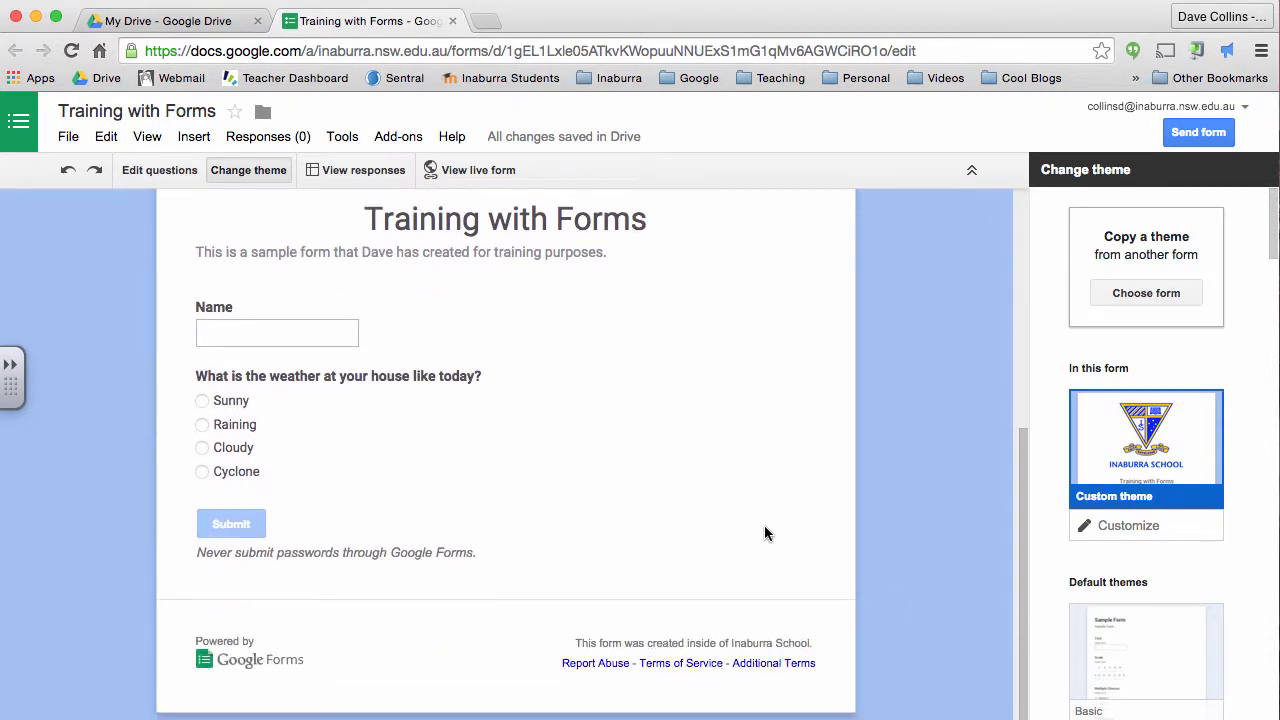
Reapply the Fireworks default theme to the form.
scroll(1208, 520, down, 10)
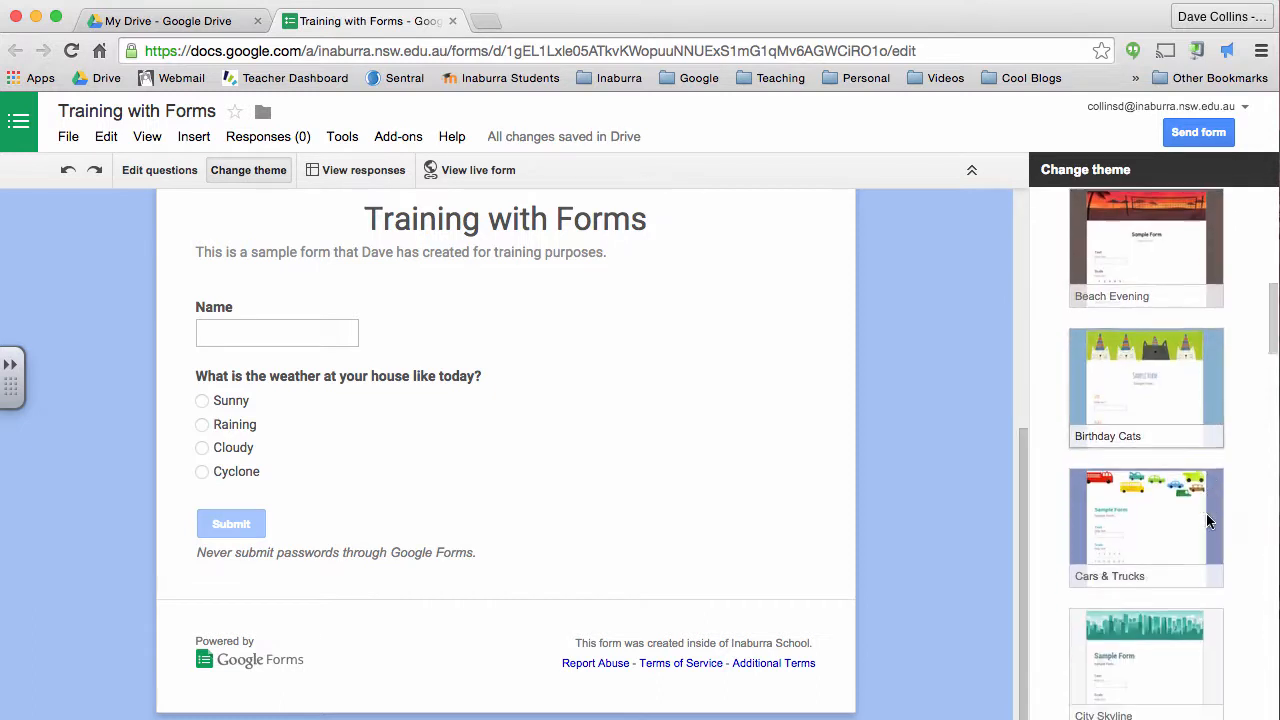
scroll(1208, 520, down, 10)
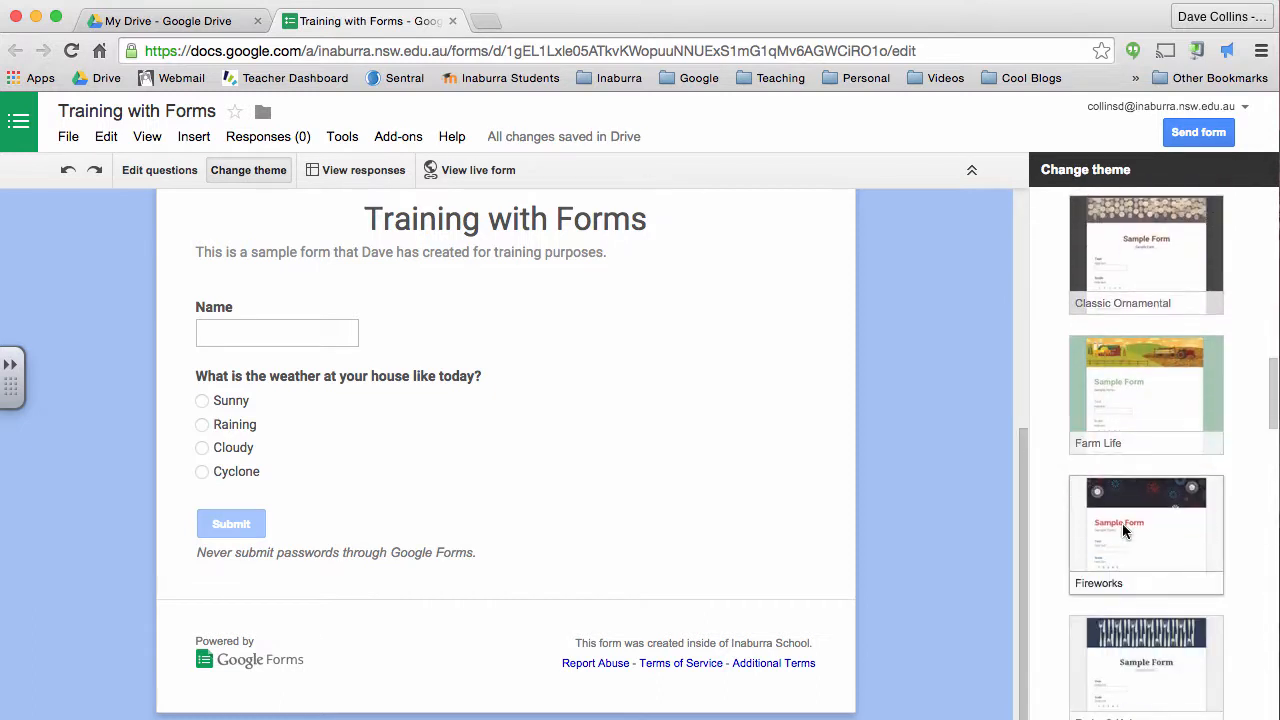
click(1123, 531)
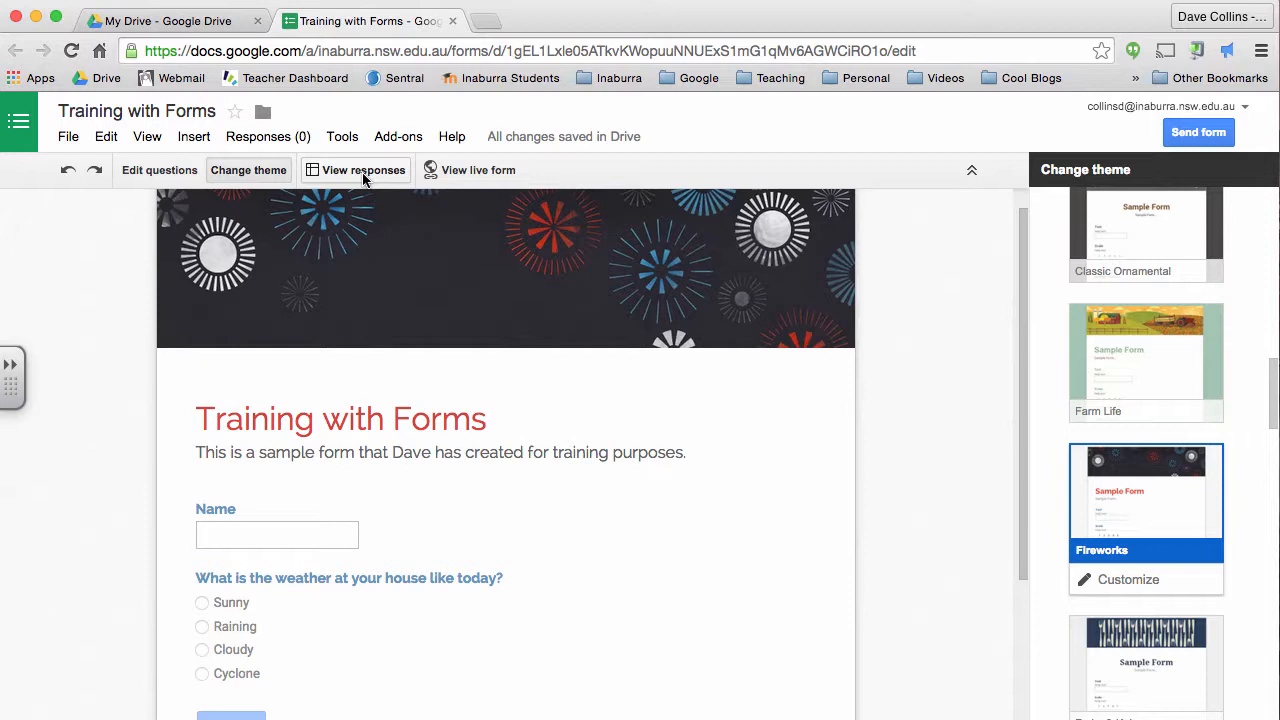
Open the live form and submit a response with a first name and Cloudy as the weather.
click(491, 172)
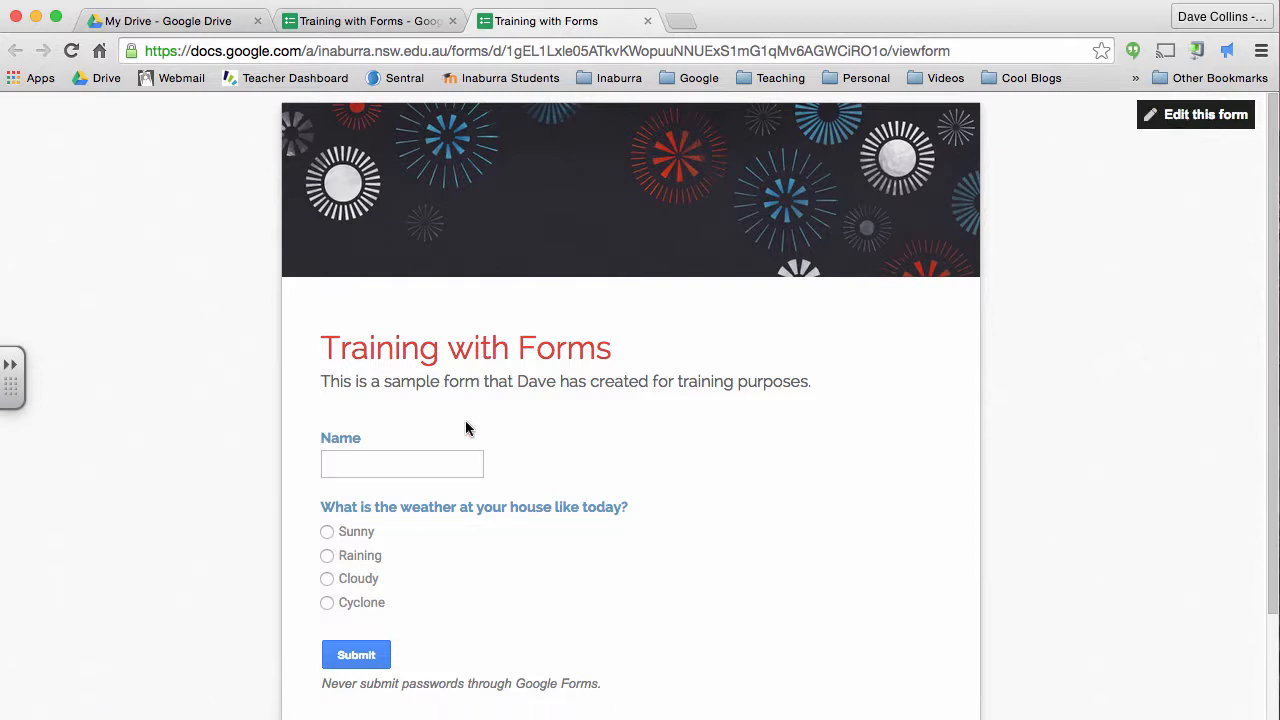
click(440, 462)
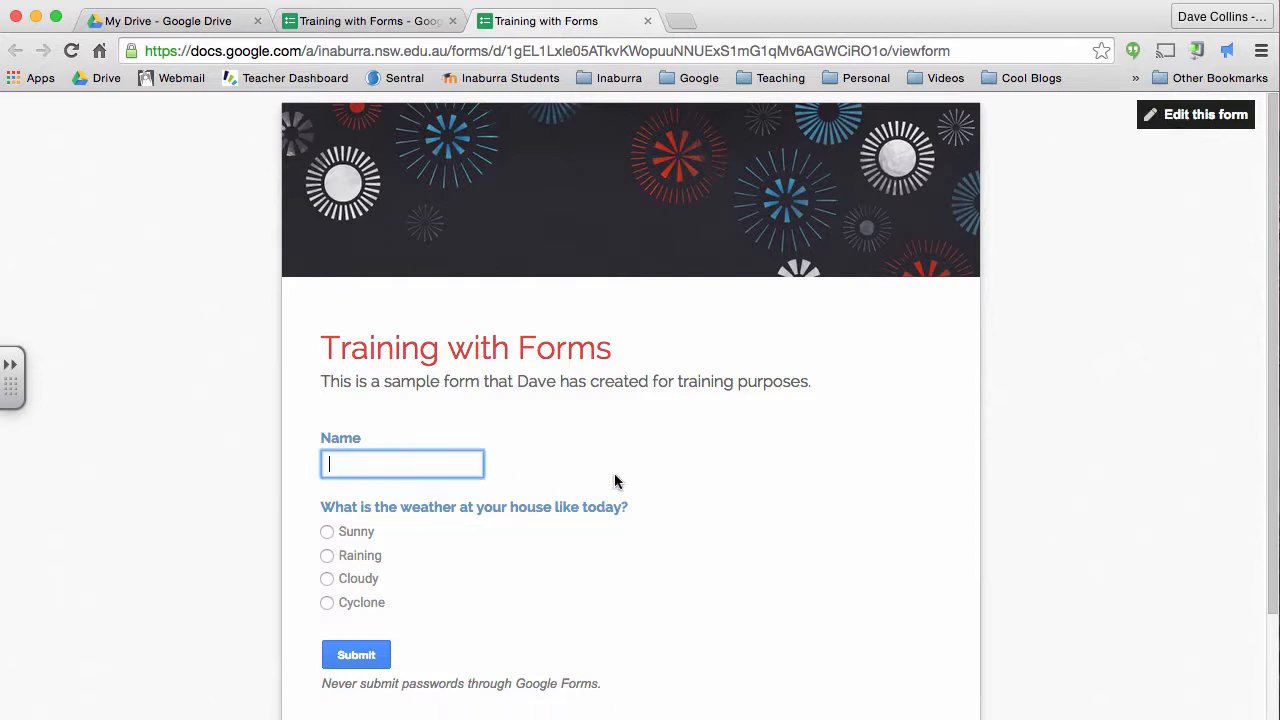
text(Dave)
click(326, 579)
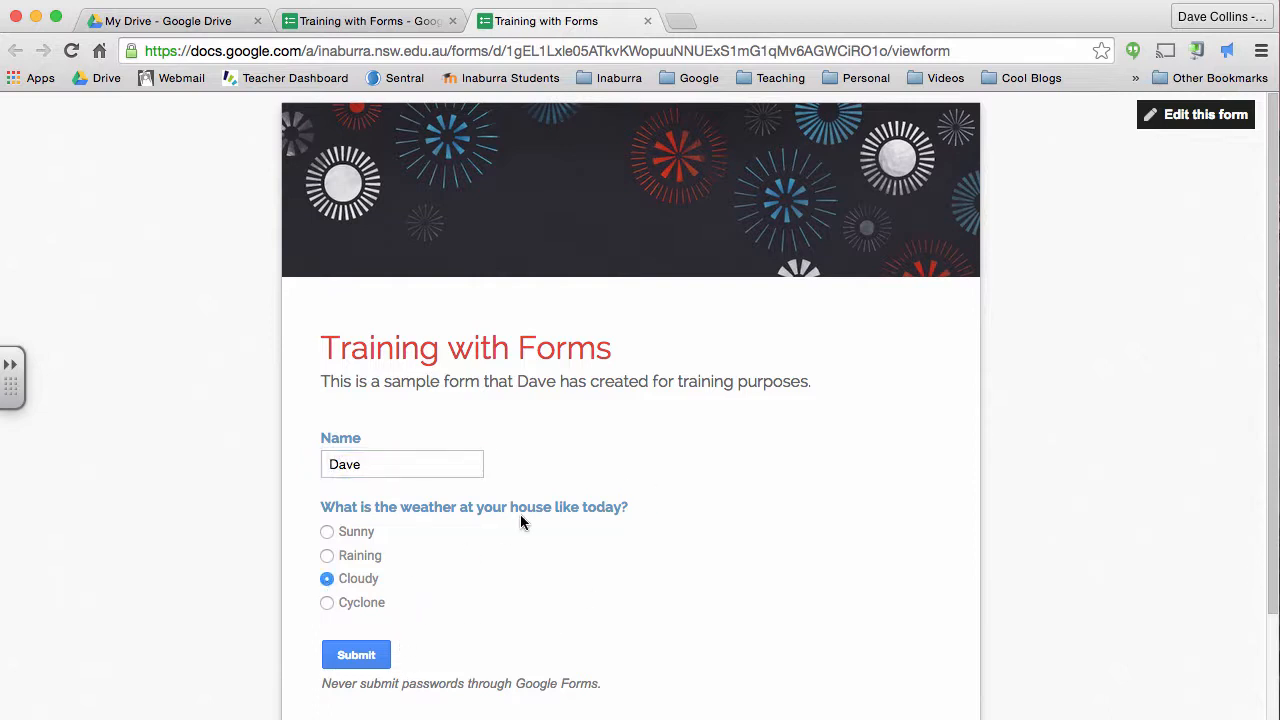
click(366, 655)
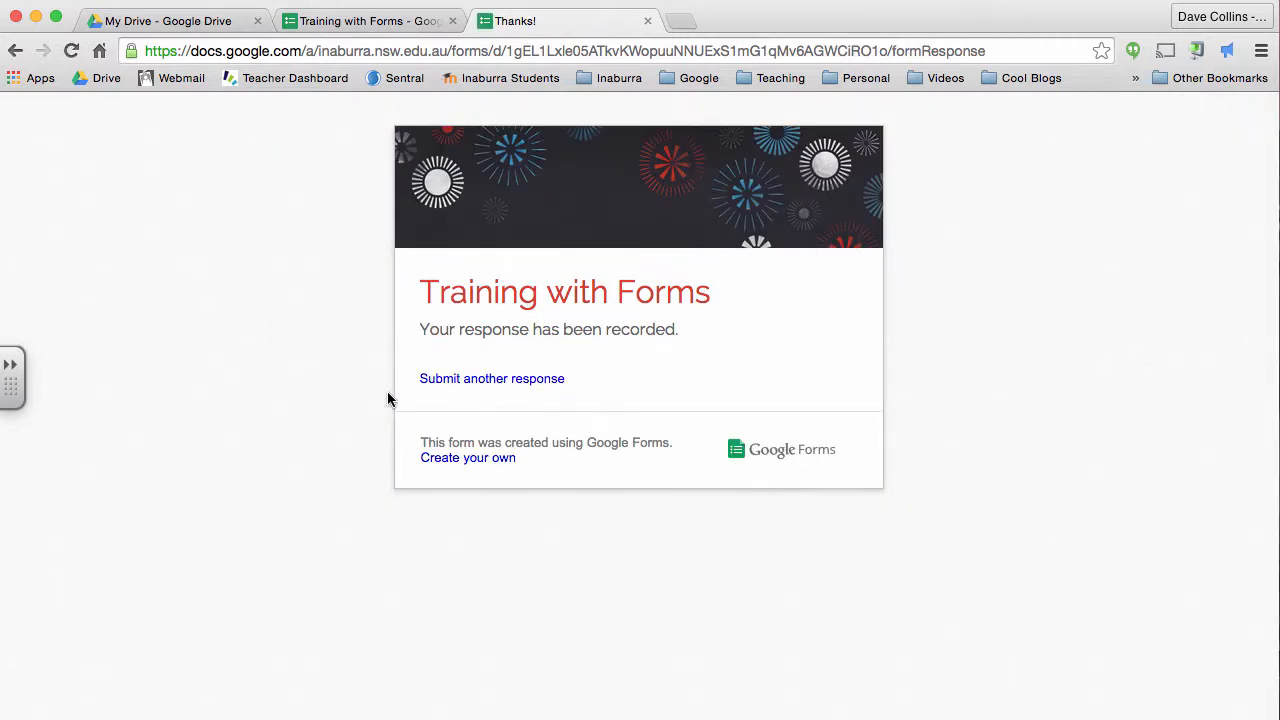
Submit a second response with another first name and Sunny as the weather.
click(558, 381)
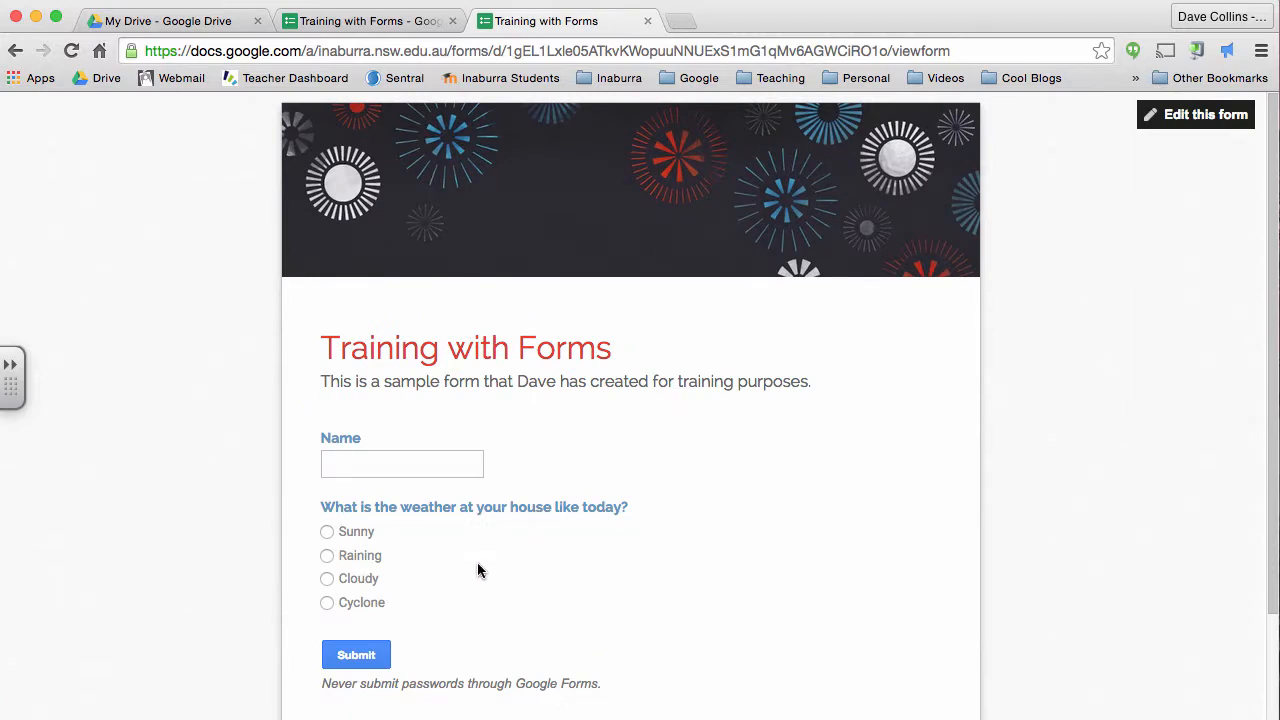
click(424, 467)
text(Fre)
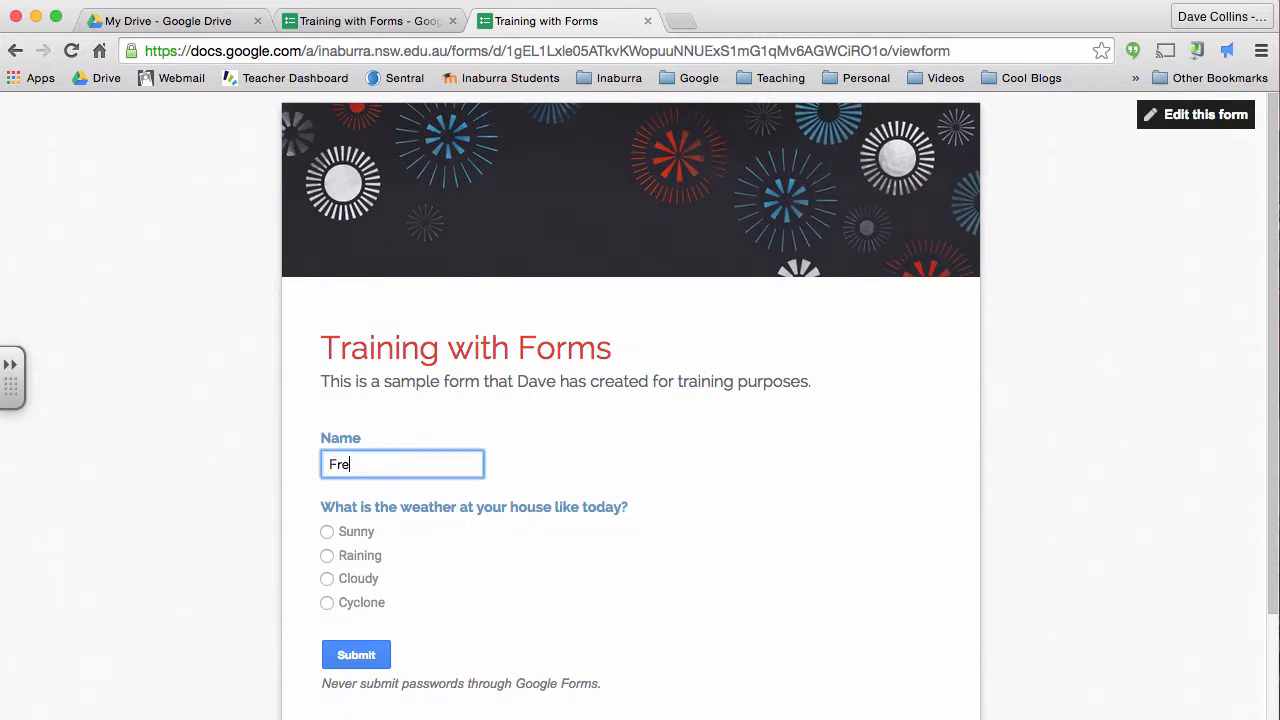
text(d)
key(Tab)
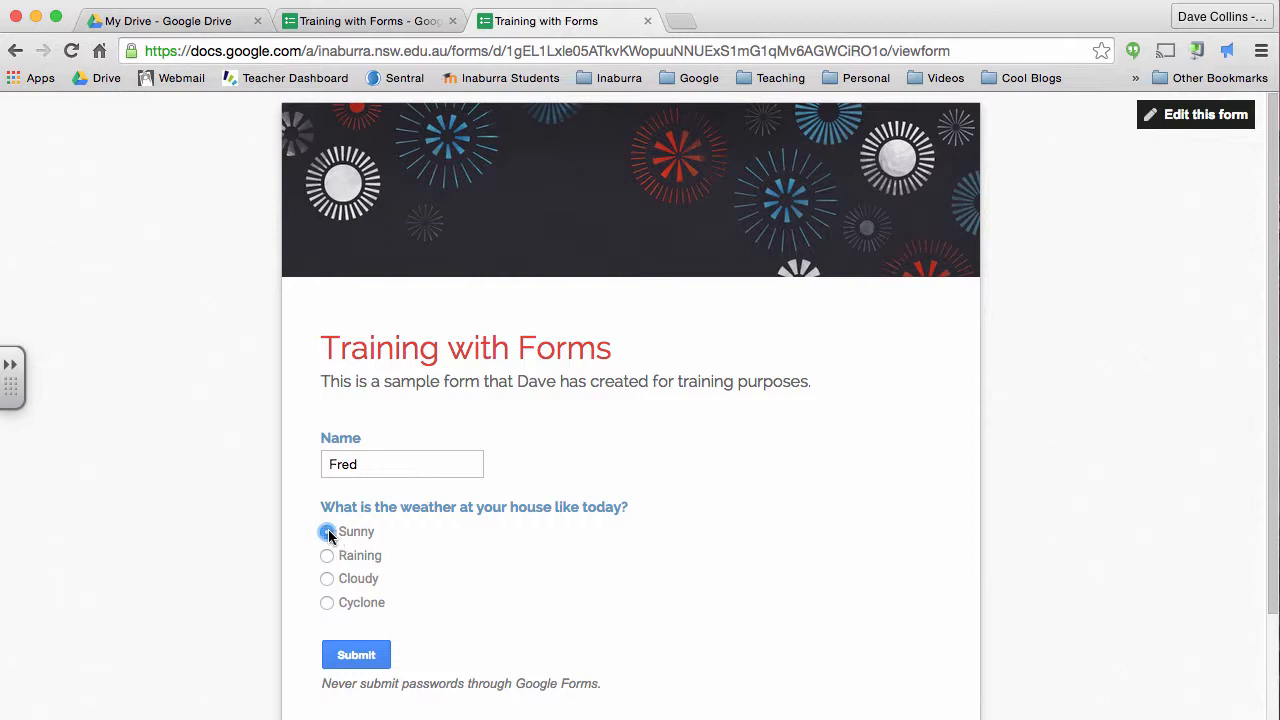
click(338, 654)
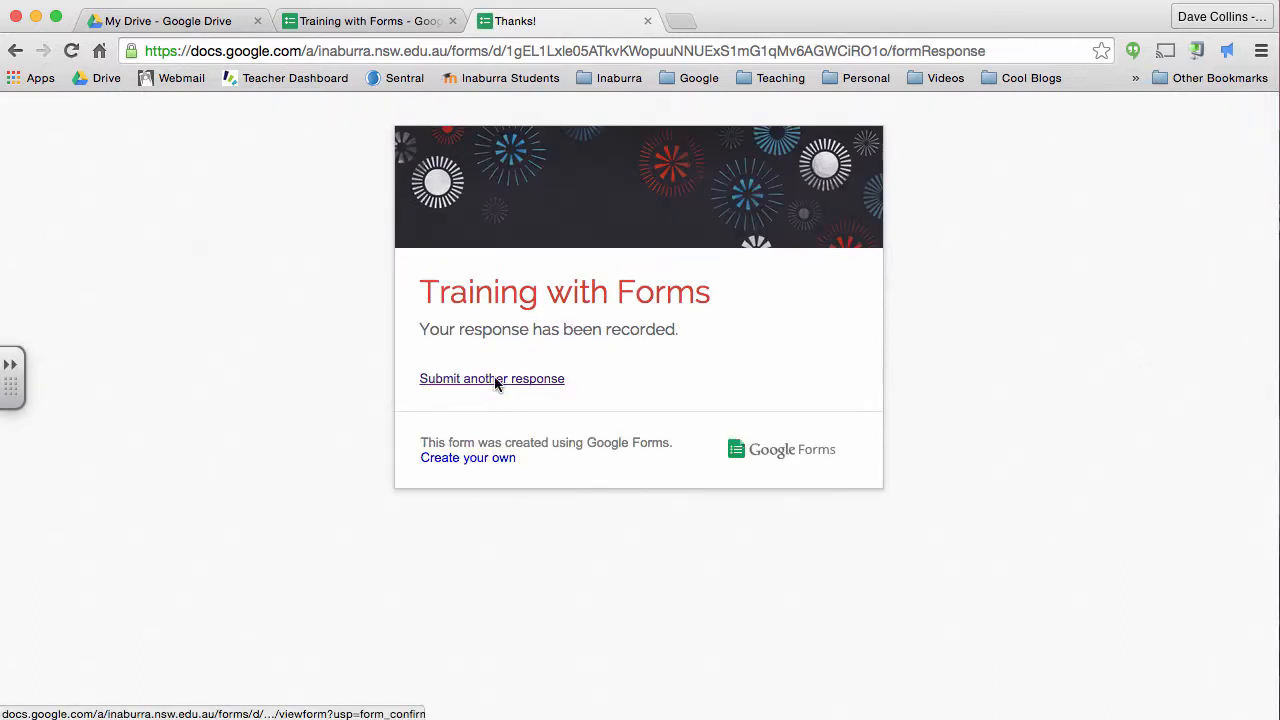
Submit a third response with a different first name and Cyclone as the weather.
click(479, 381)
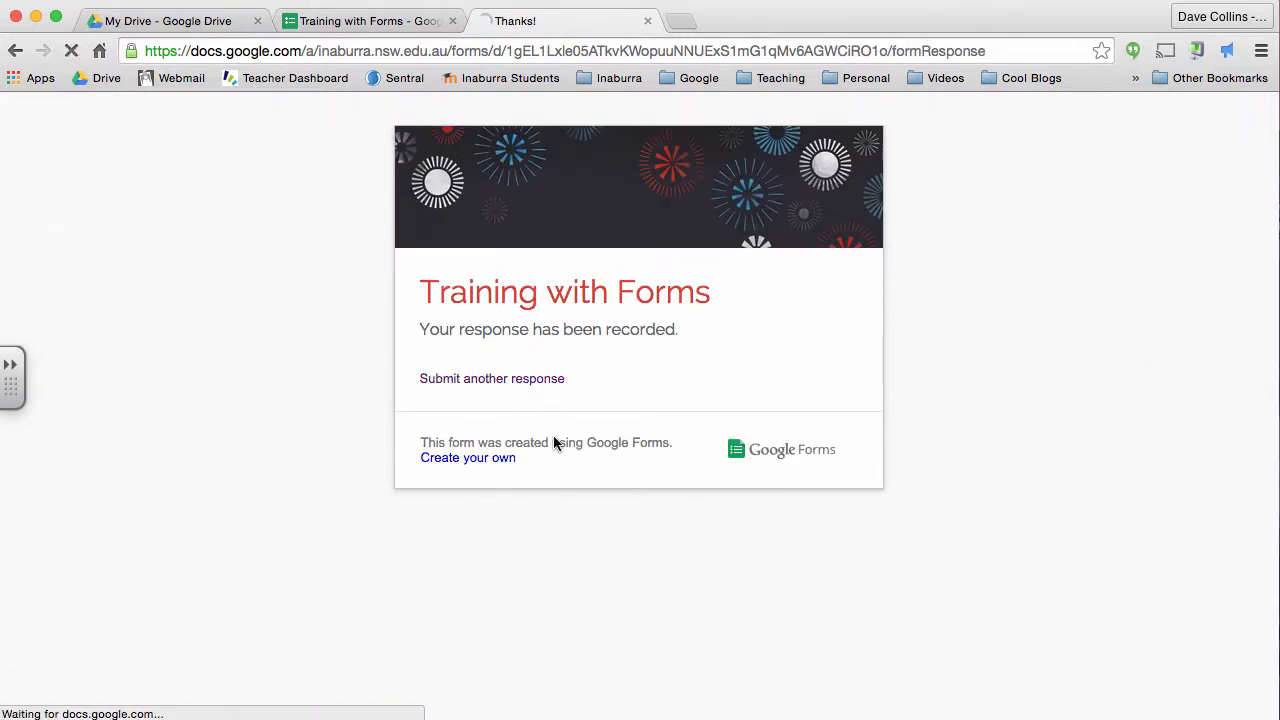
click(372, 462)
text(To)
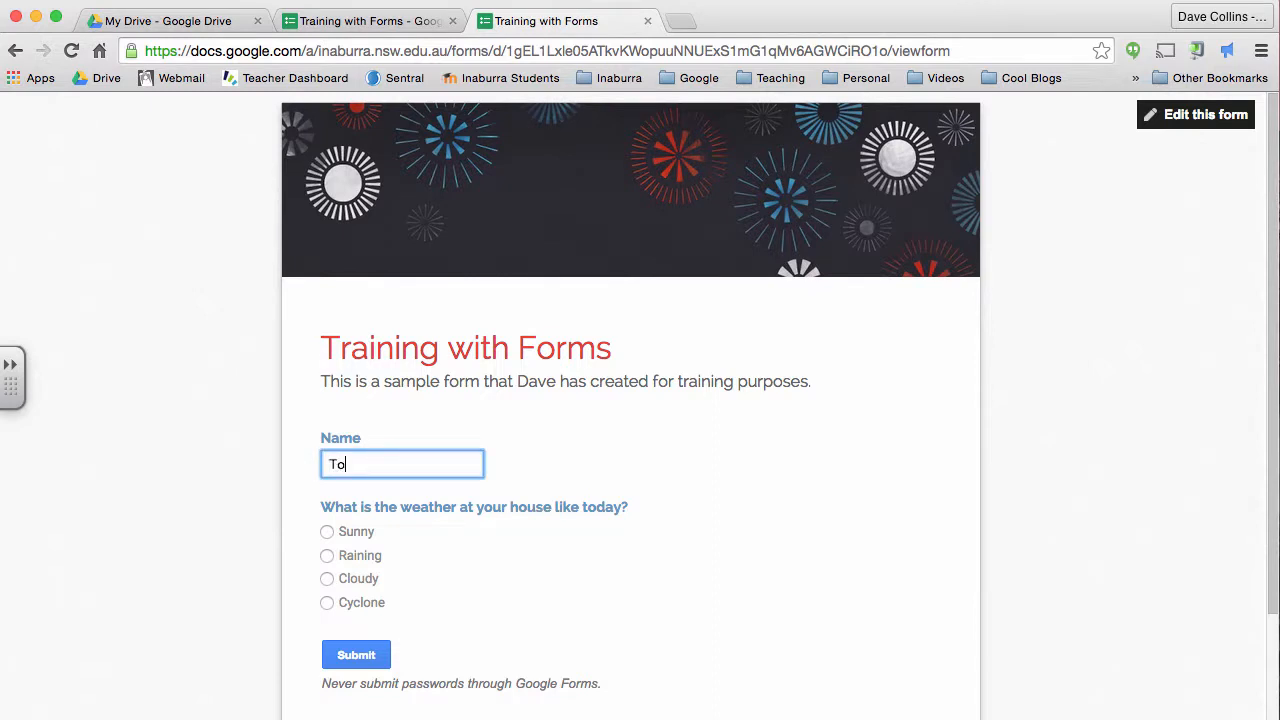
text(m)
key(Tab)
click(327, 604)
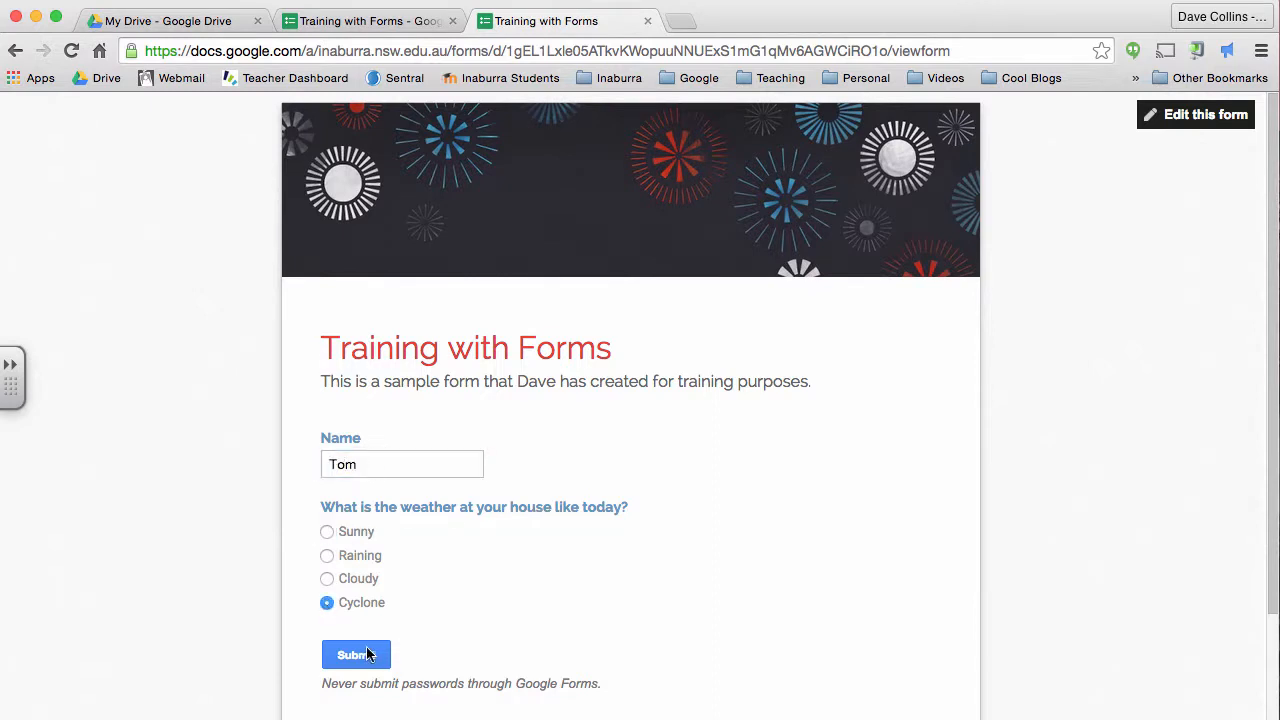
click(374, 656)
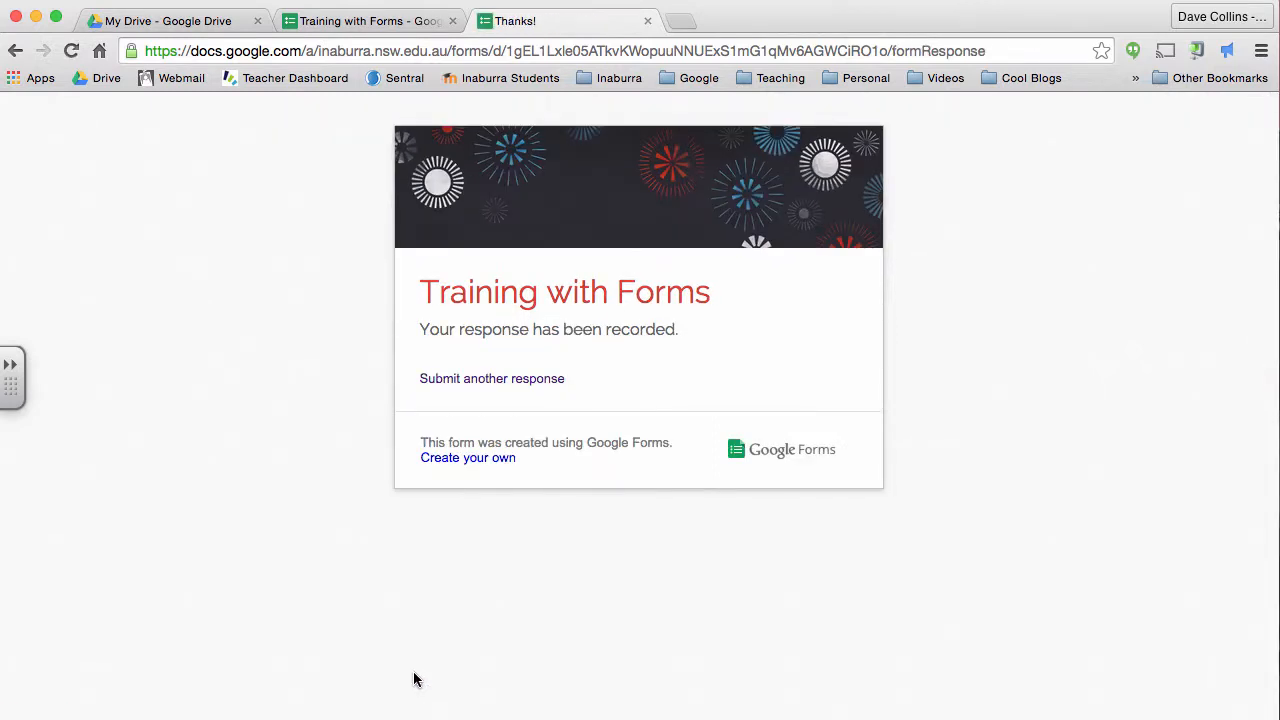
Return to the form editor to check the response count, dismissing the notice about theme editing.
click(426, 20)
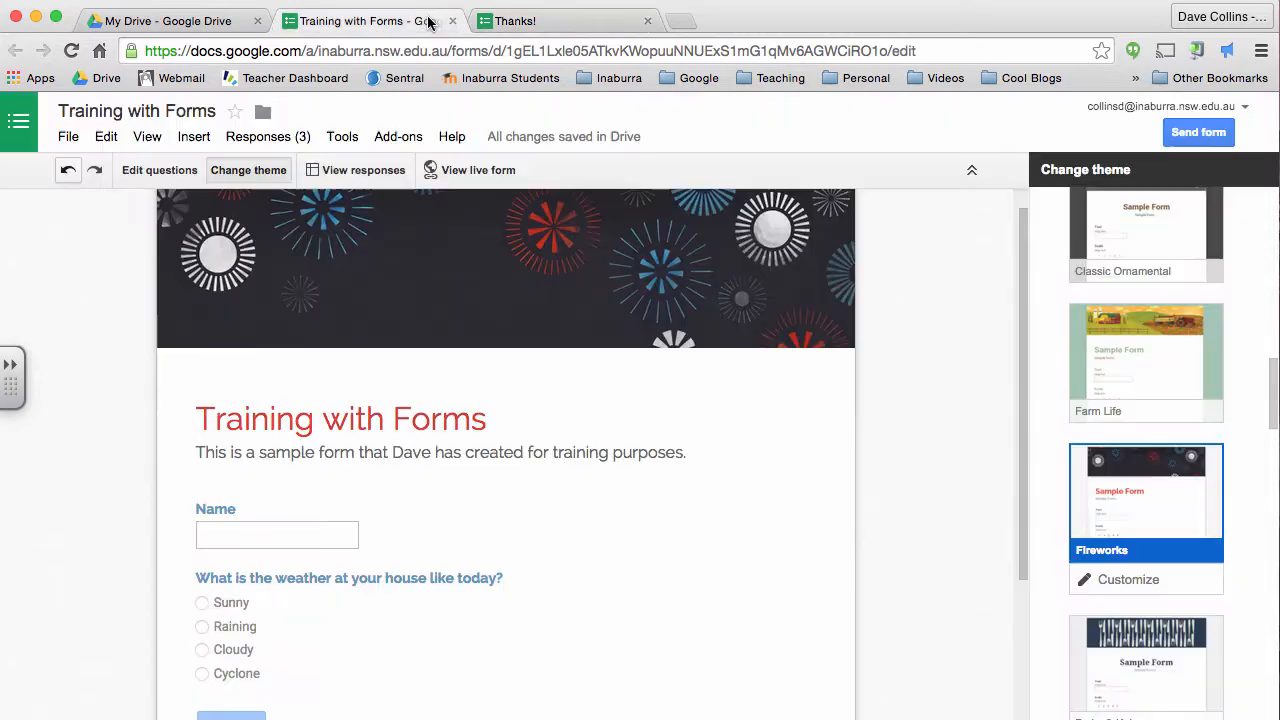
click(217, 535)
click(335, 540)
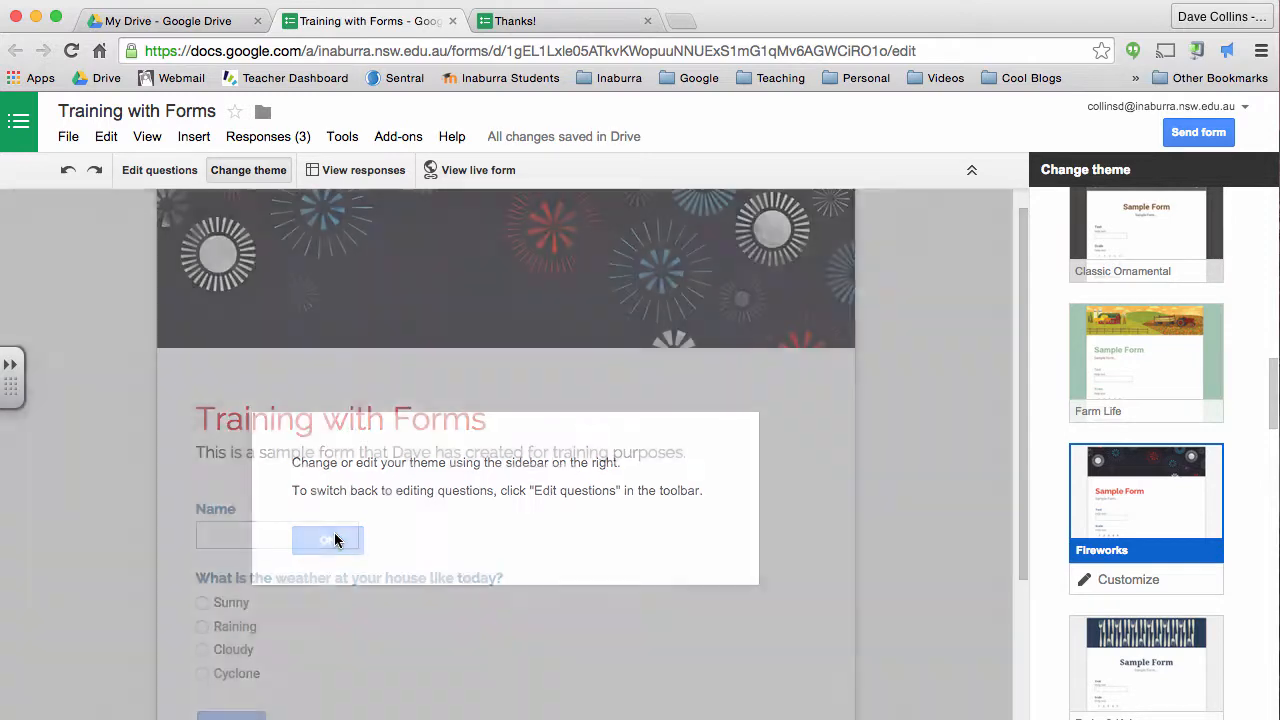
Go back to the live form and submit a fourth response with a new first name and Sunny weather.
click(555, 21)
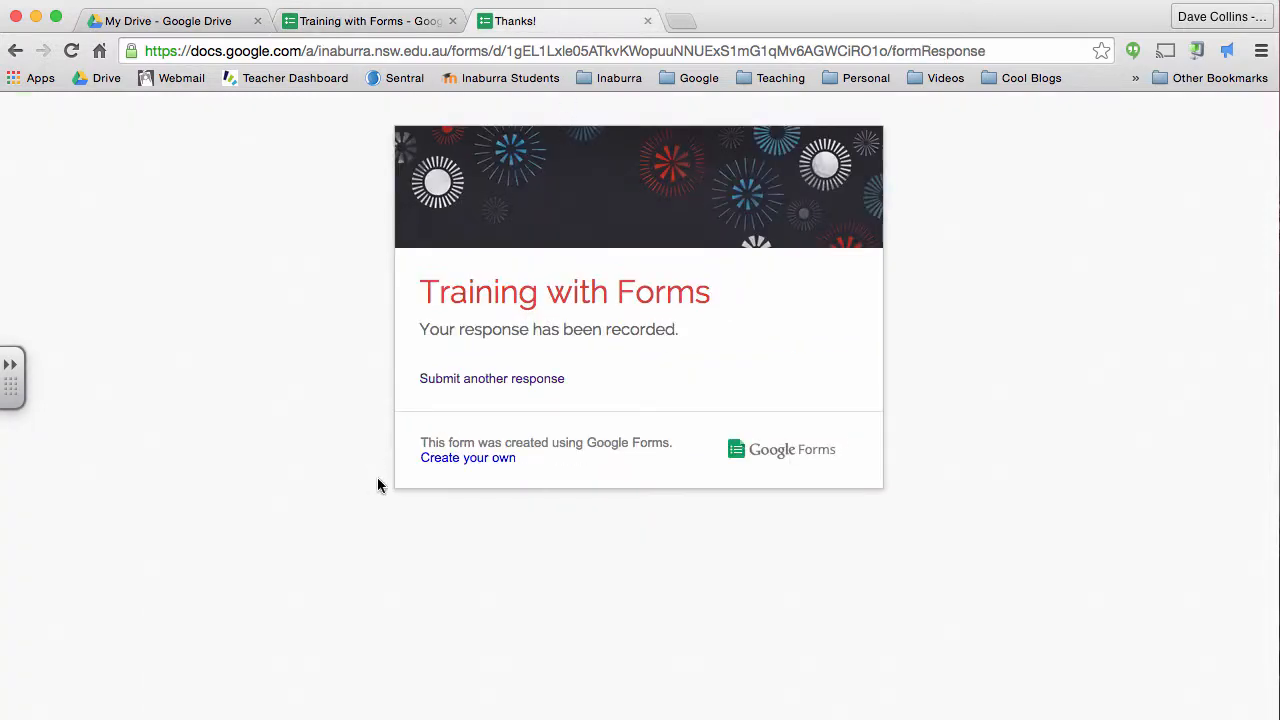
click(479, 384)
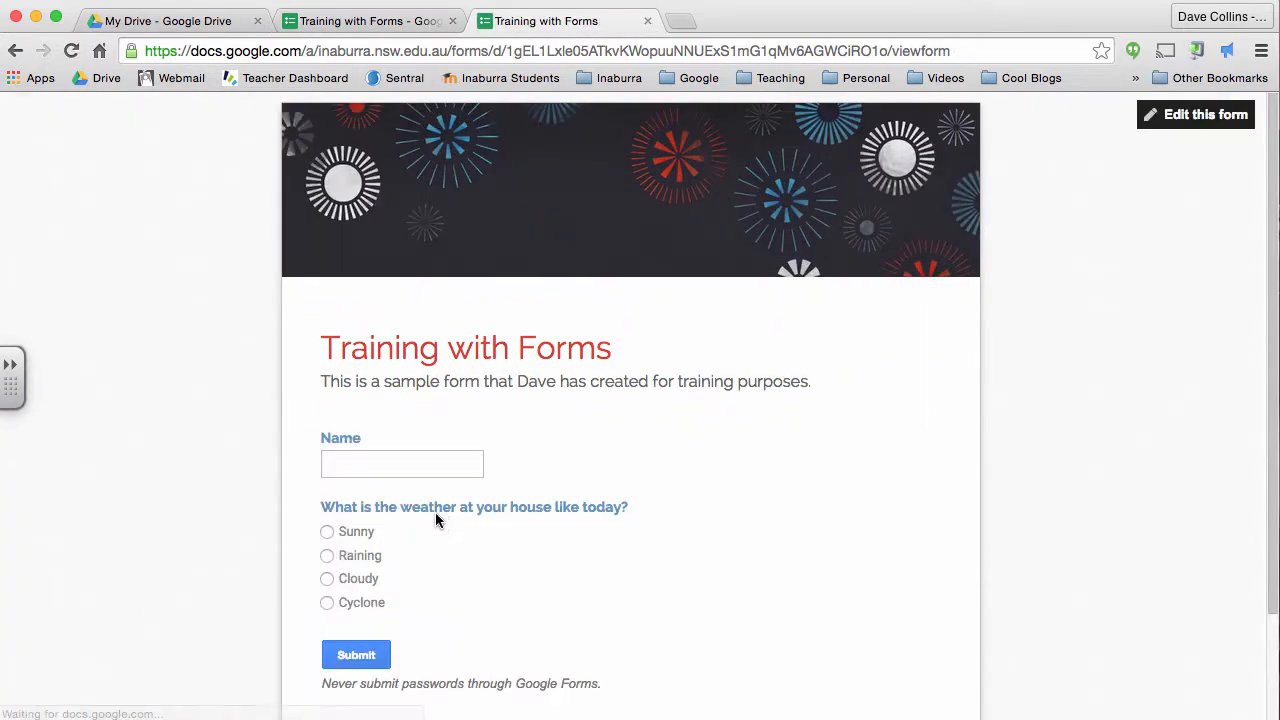
click(408, 465)
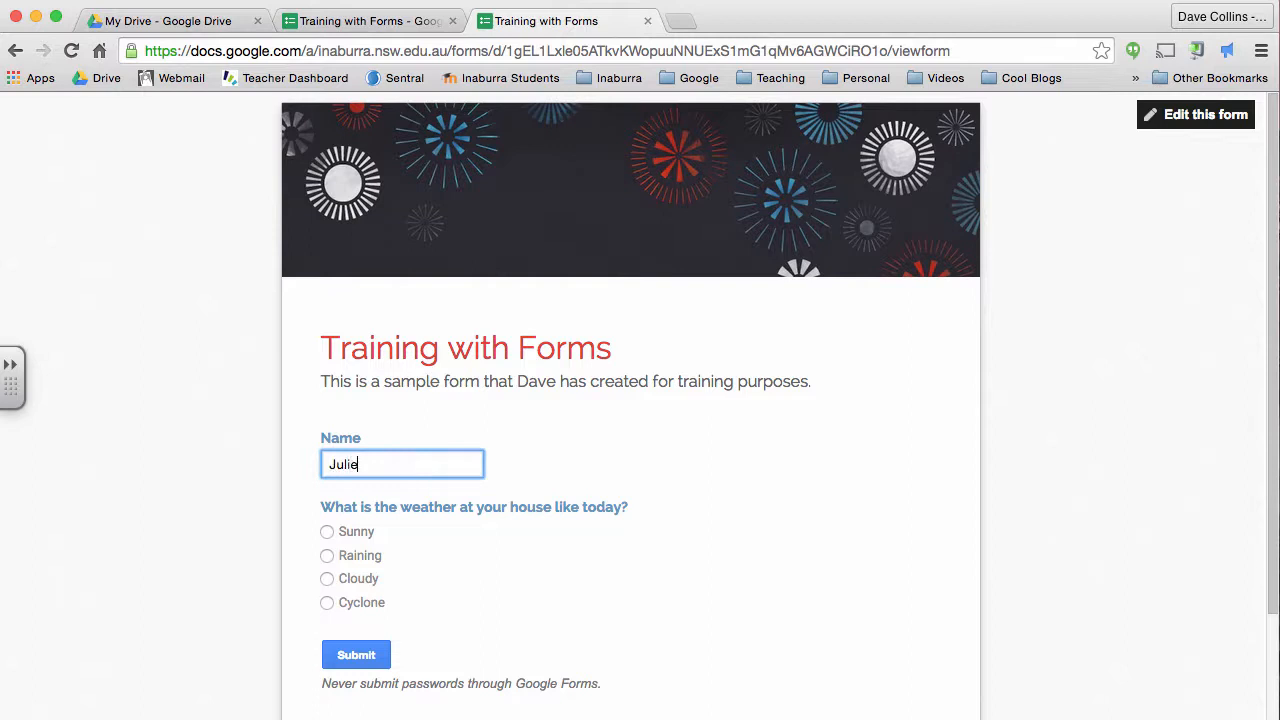
text(Julie)
click(327, 532)
click(378, 656)
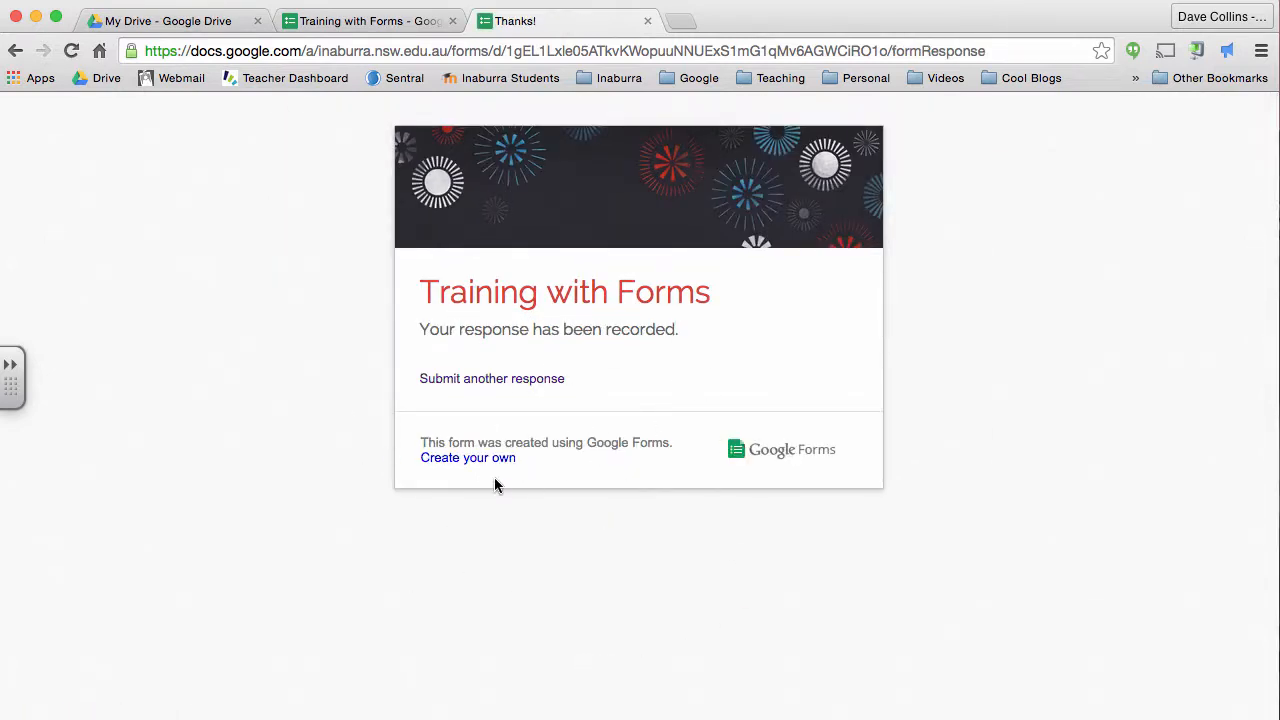
Open the form's responses spreadsheet from the form editor and widen column B to fit the full weather question.
click(381, 22)
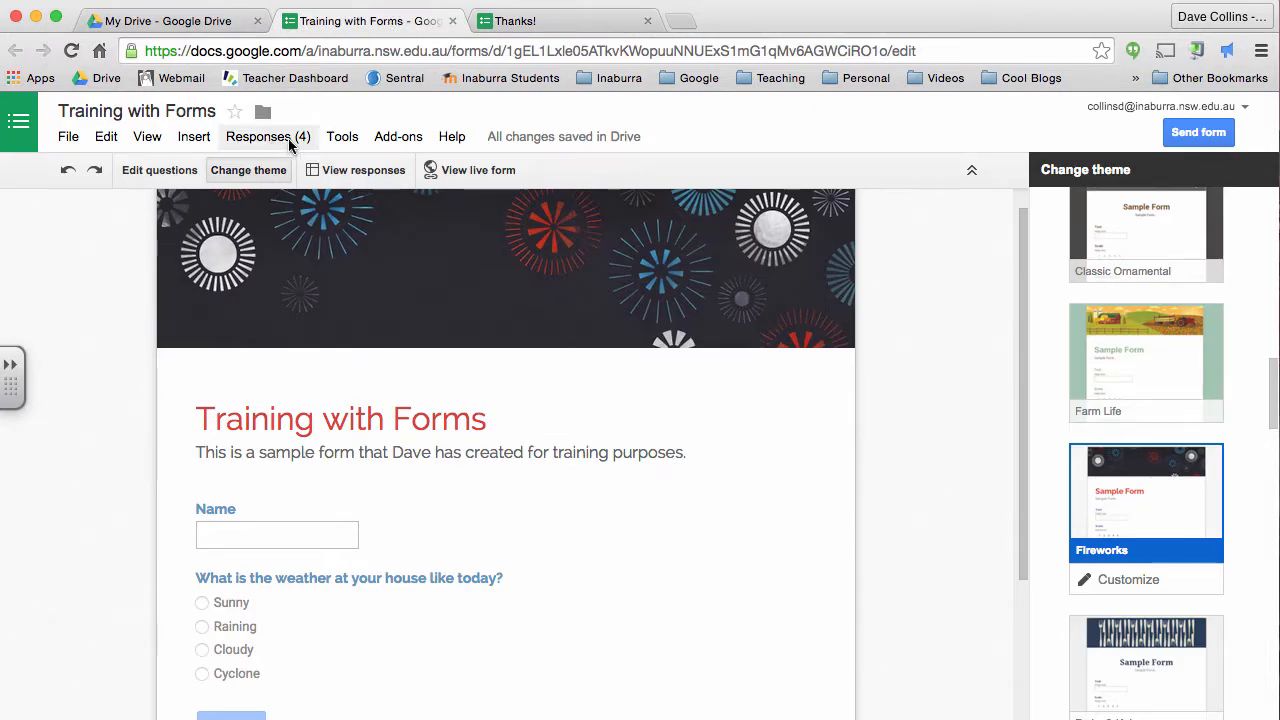
click(340, 172)
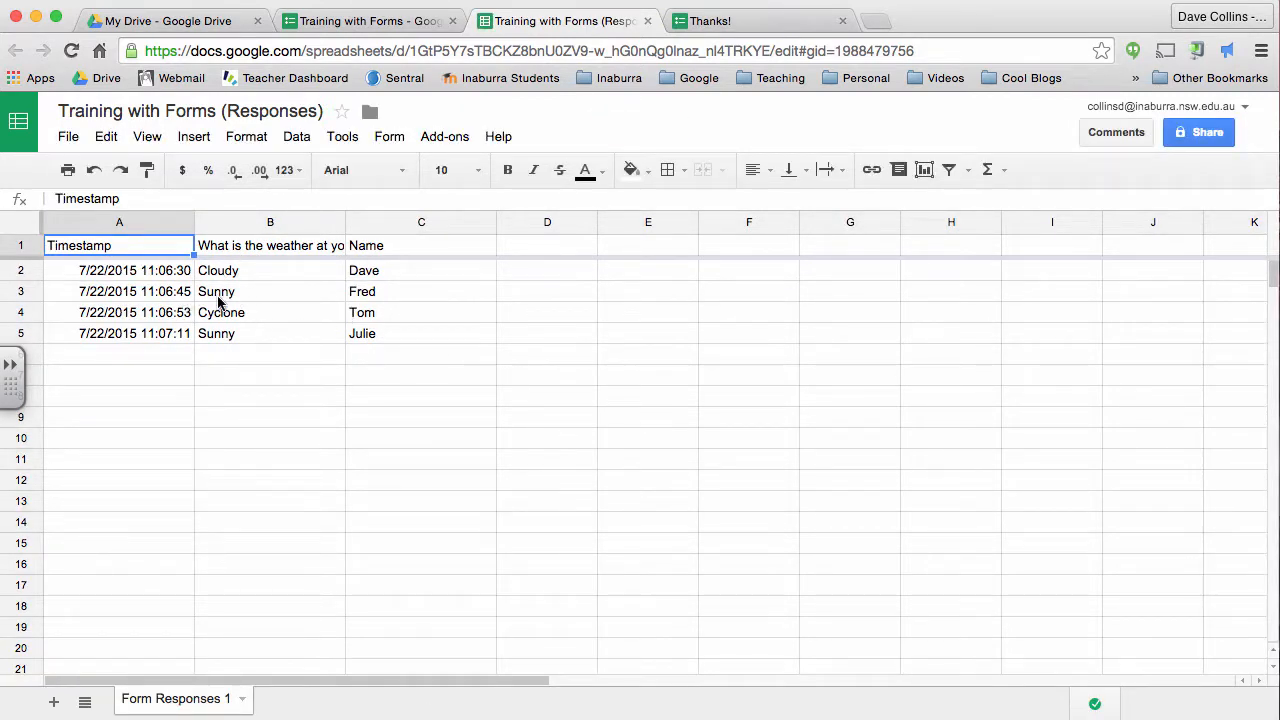
drag(344, 224, 440, 222)
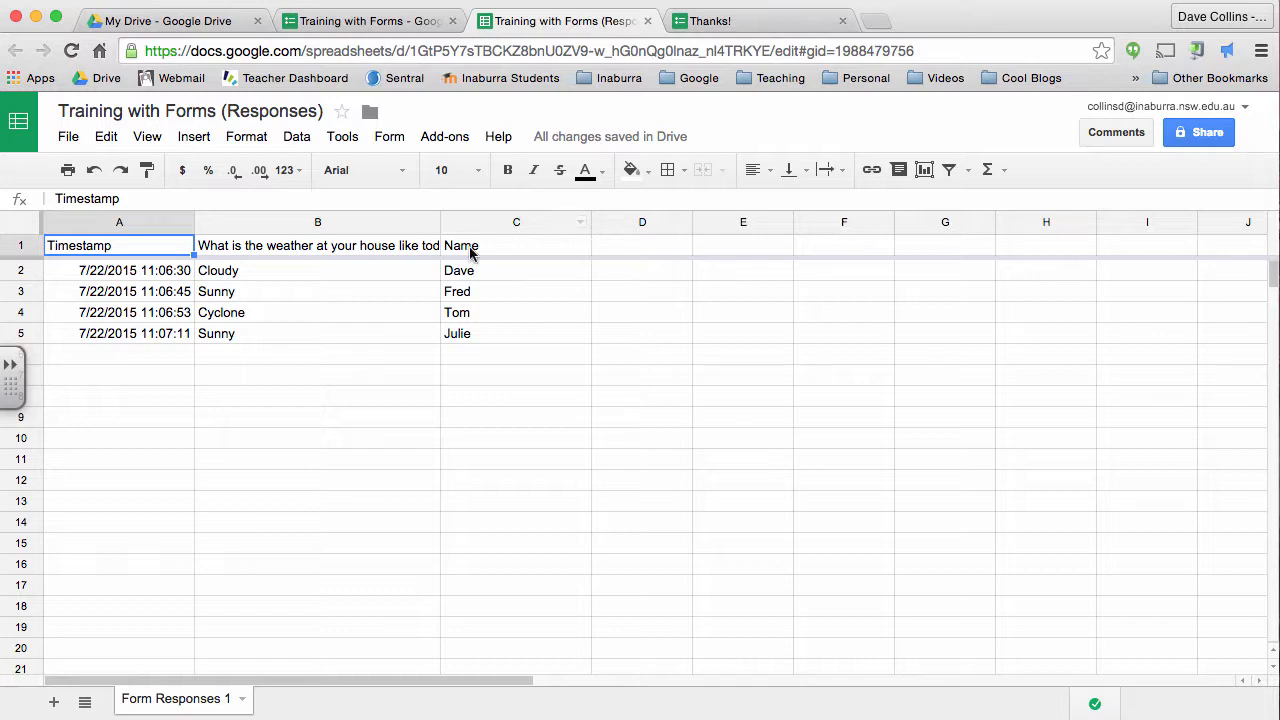
drag(440, 222, 466, 222)
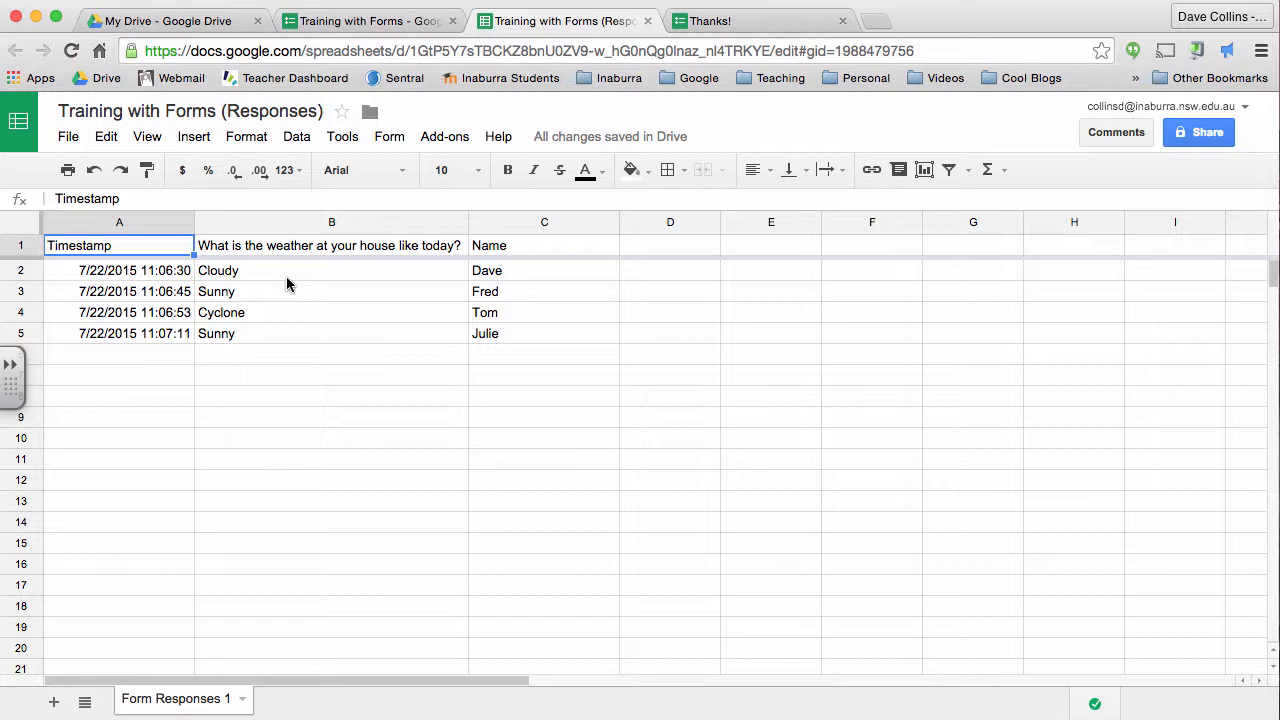
Go through the weather answers in cells B2 to B5 of the responses sheet.
click(360, 265)
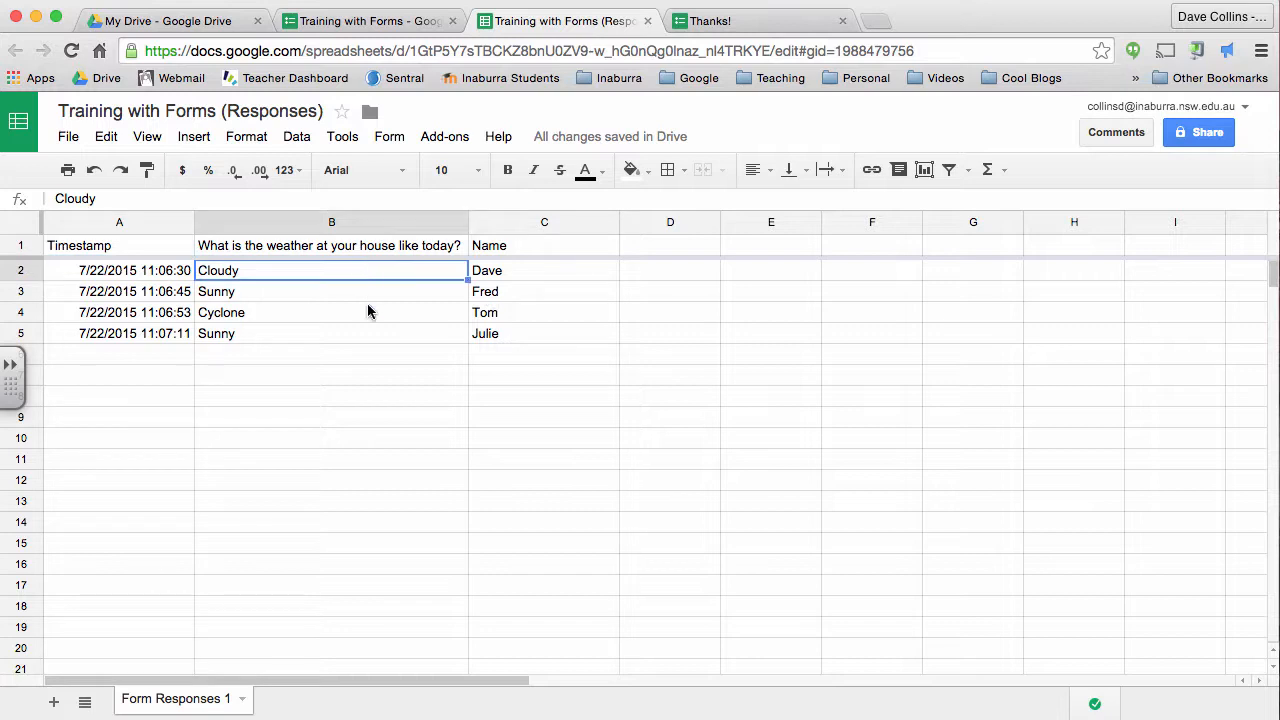
key(Down)
key(Down)
click(360, 338)
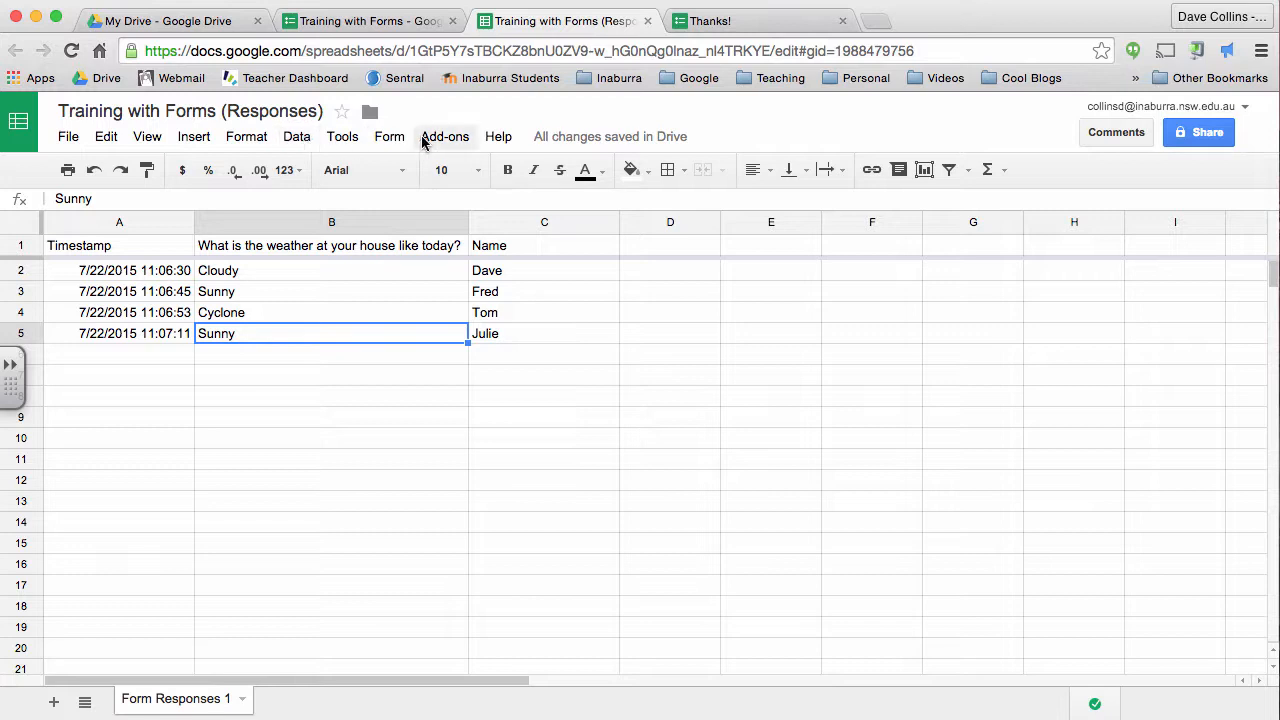
Show the summary of responses for the form and examine the slices of the weather pie chart.
click(389, 137)
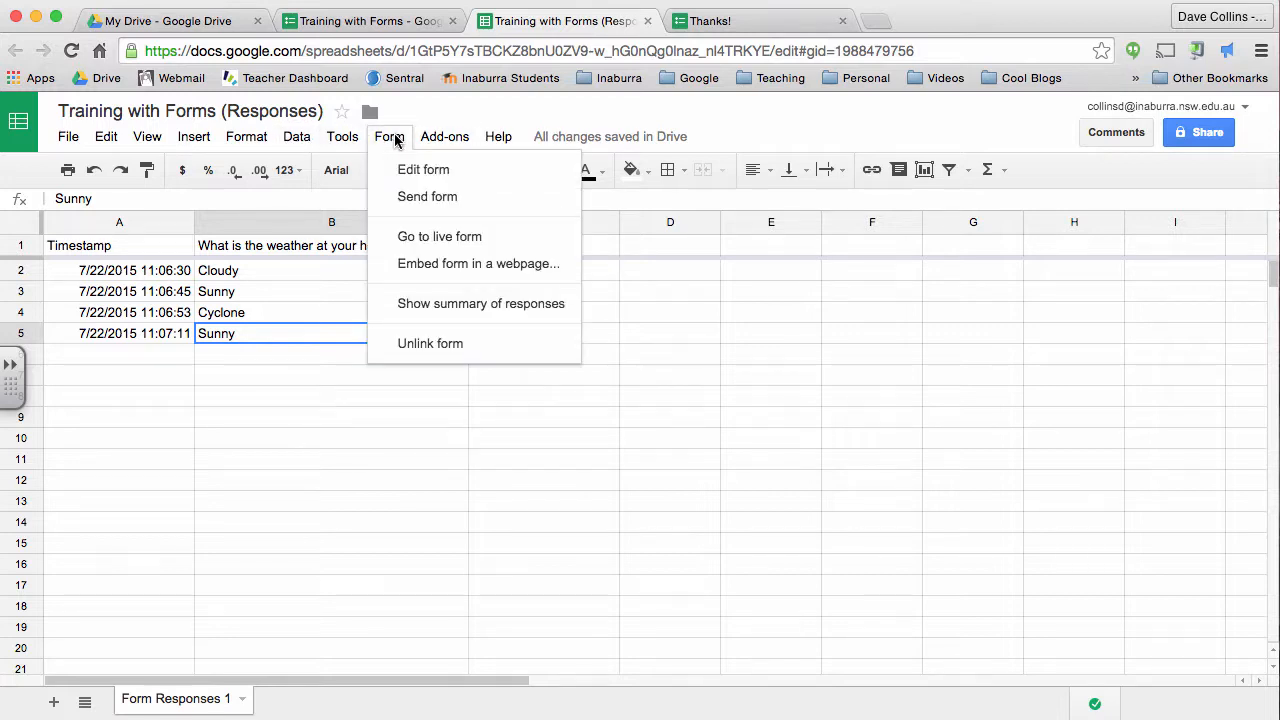
click(438, 304)
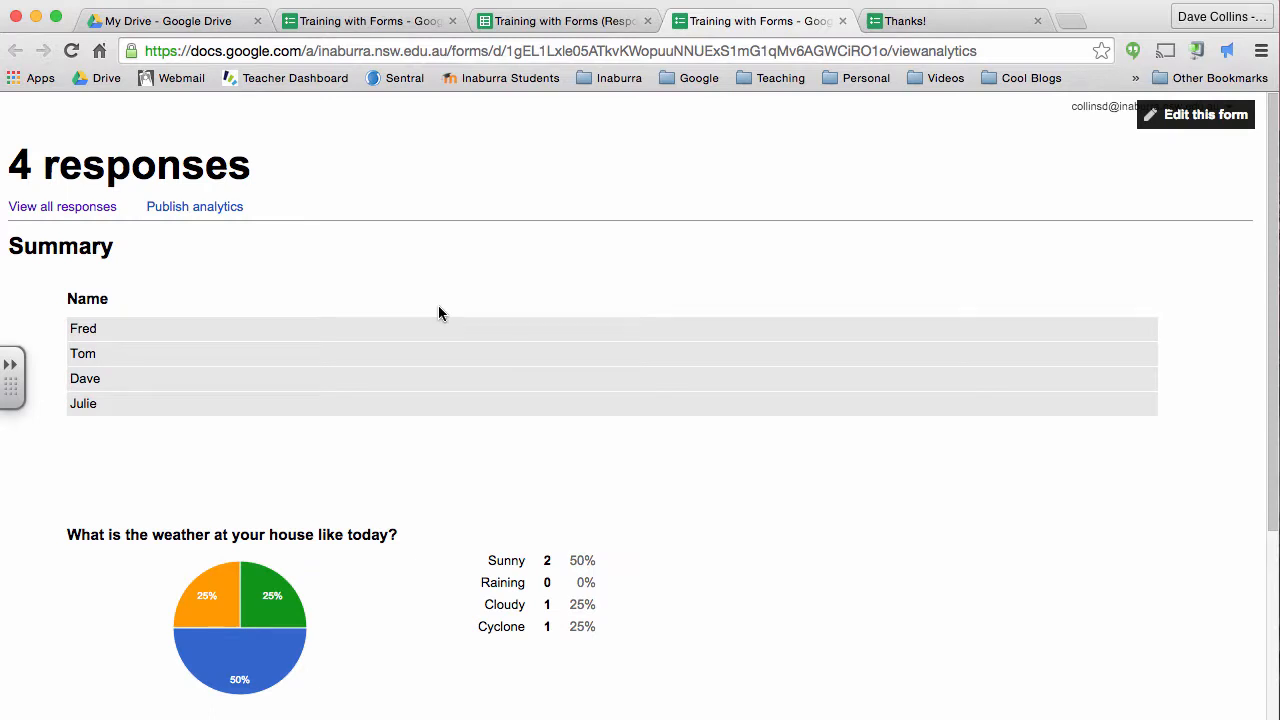
scroll(295, 519, down, 3)
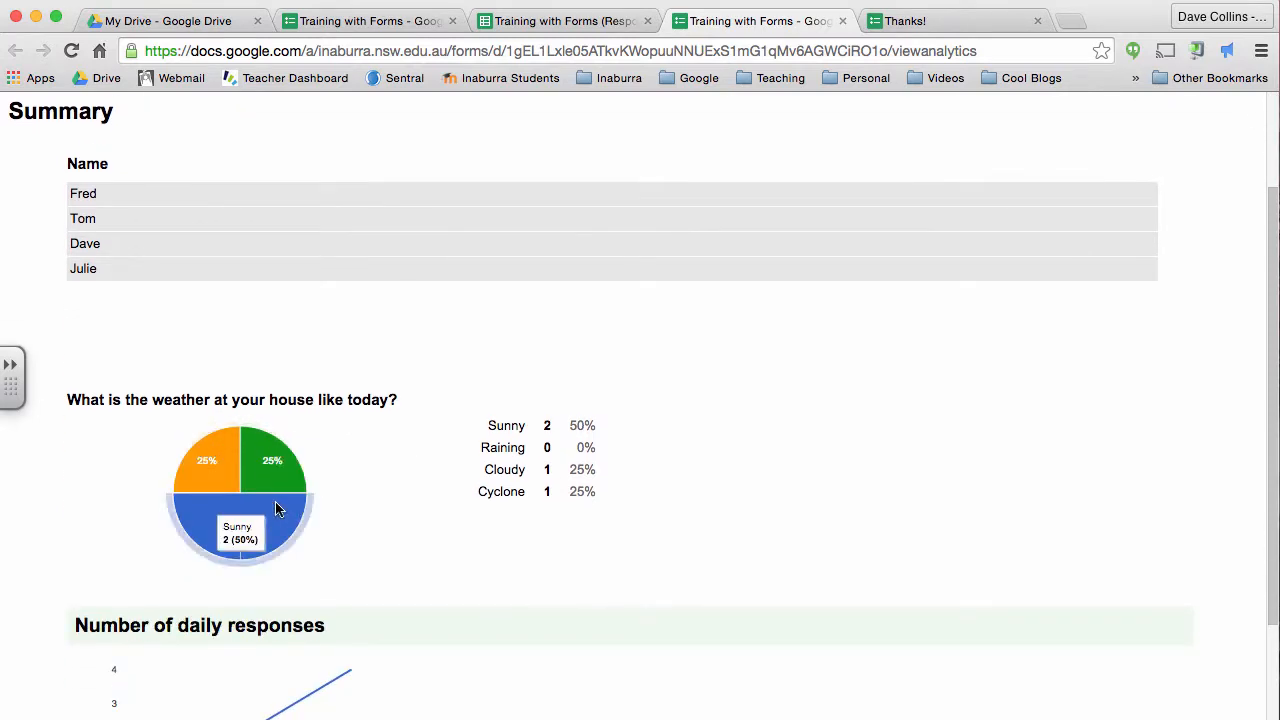
mouse_move(205, 476)
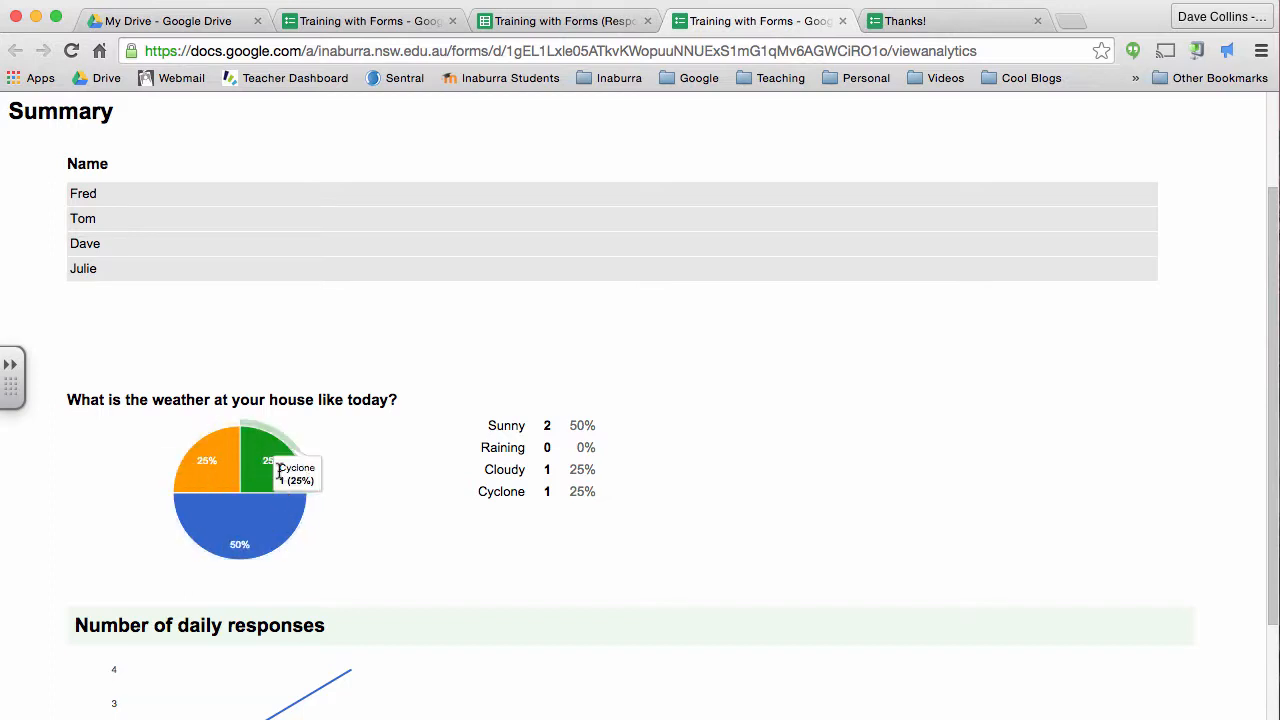
mouse_move(207, 499)
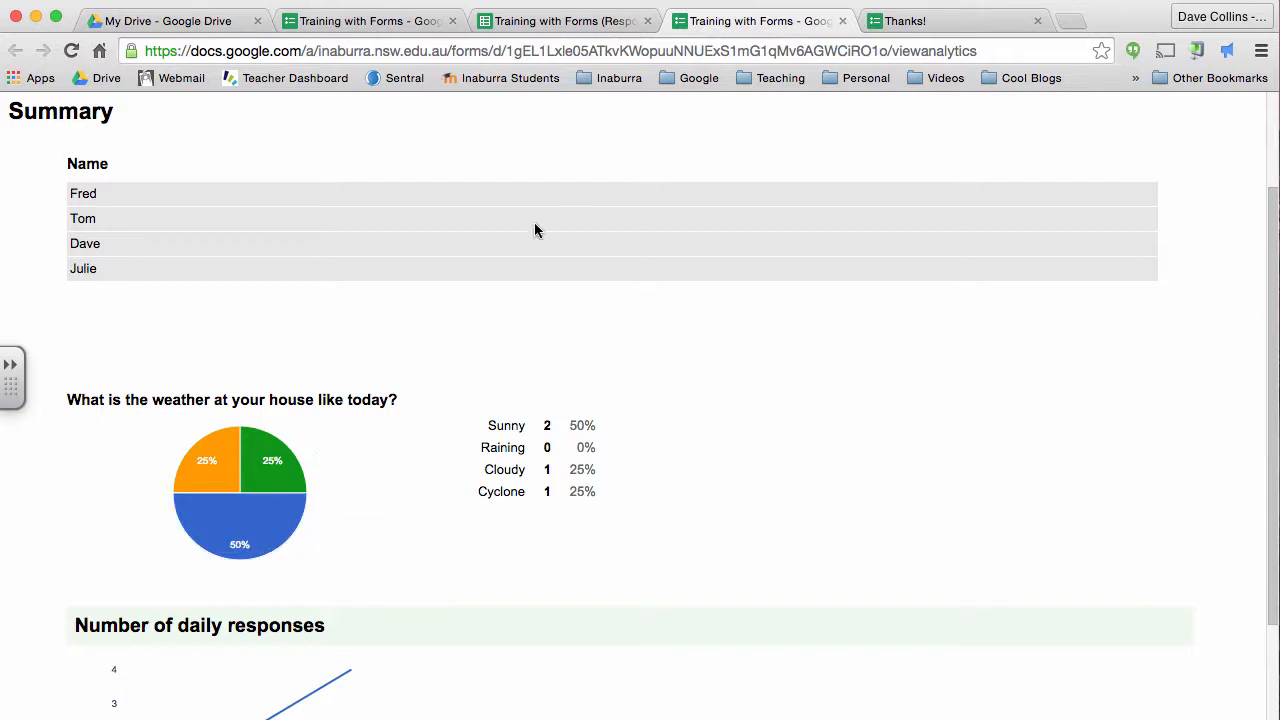
Review the form editor, the responses spreadsheet's form options and the response summary in turn.
click(397, 22)
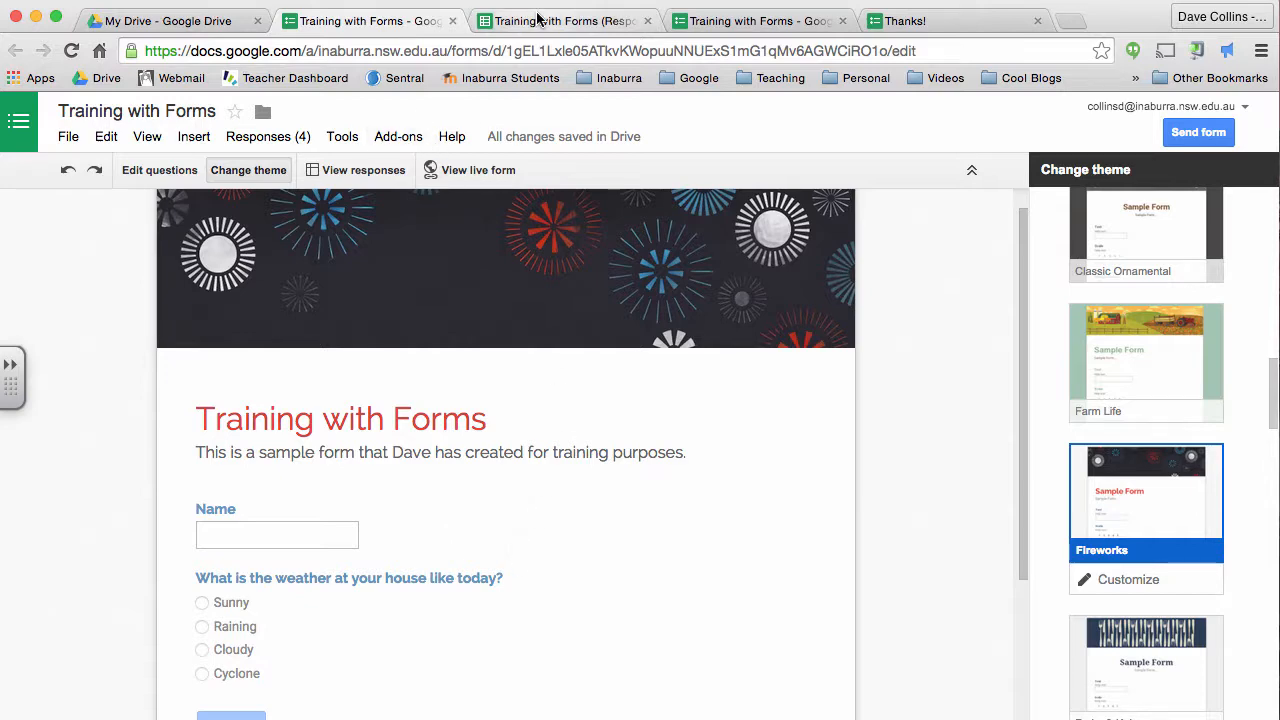
click(797, 24)
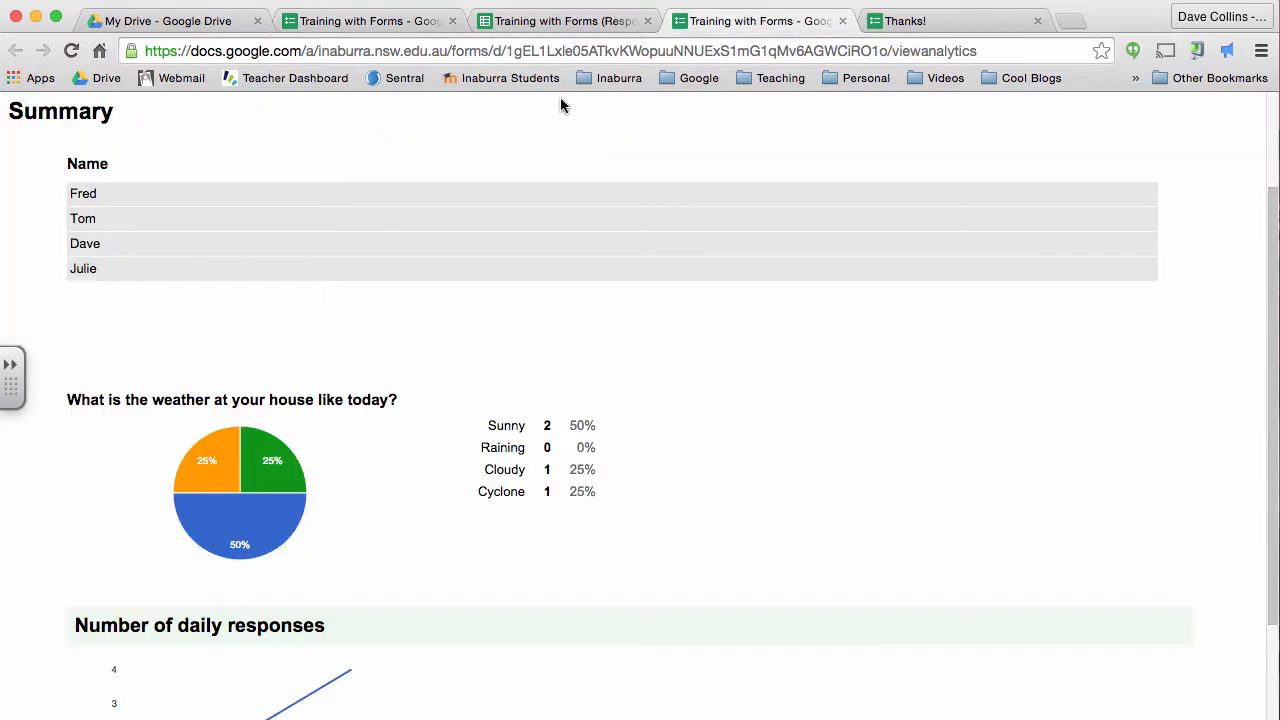
click(588, 24)
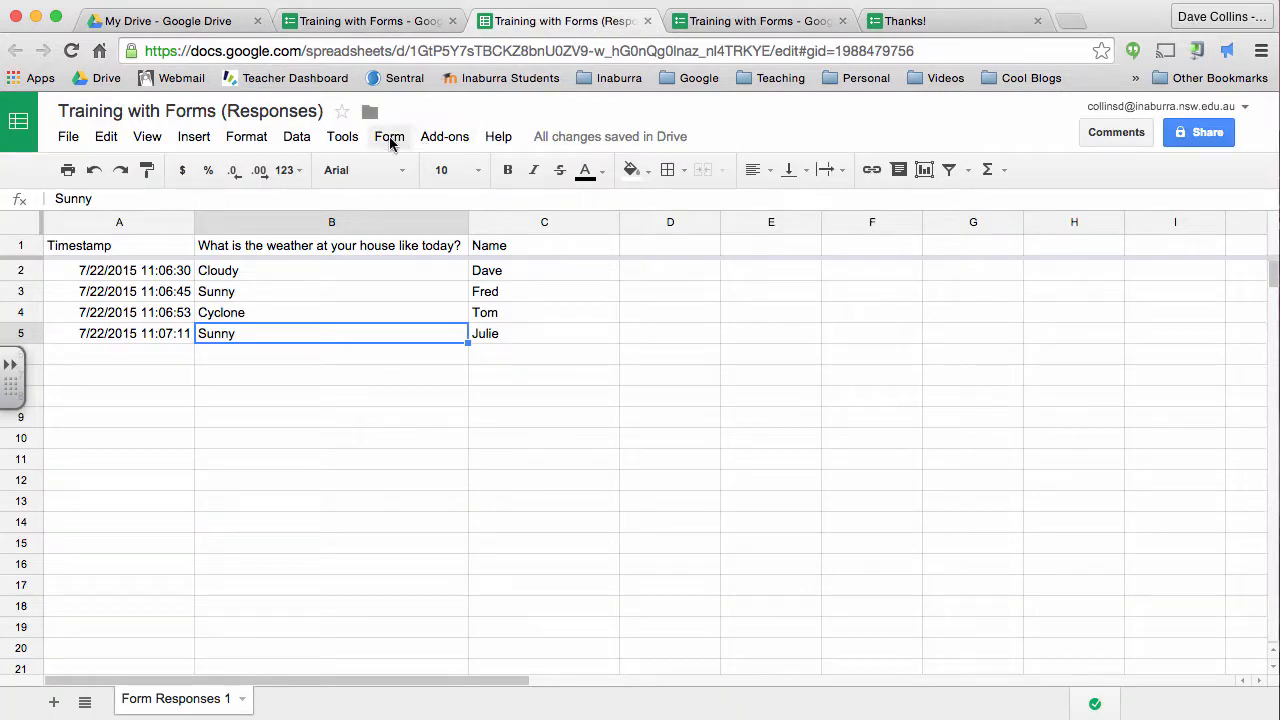
click(389, 137)
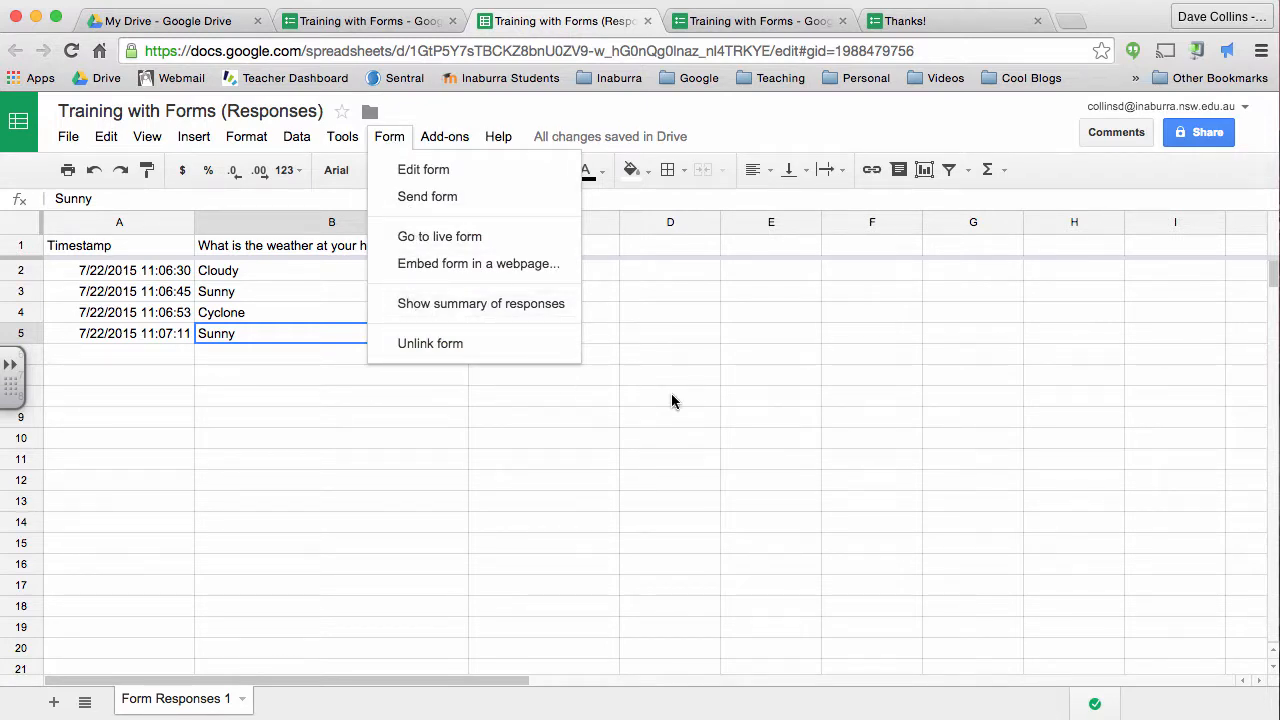
click(786, 23)
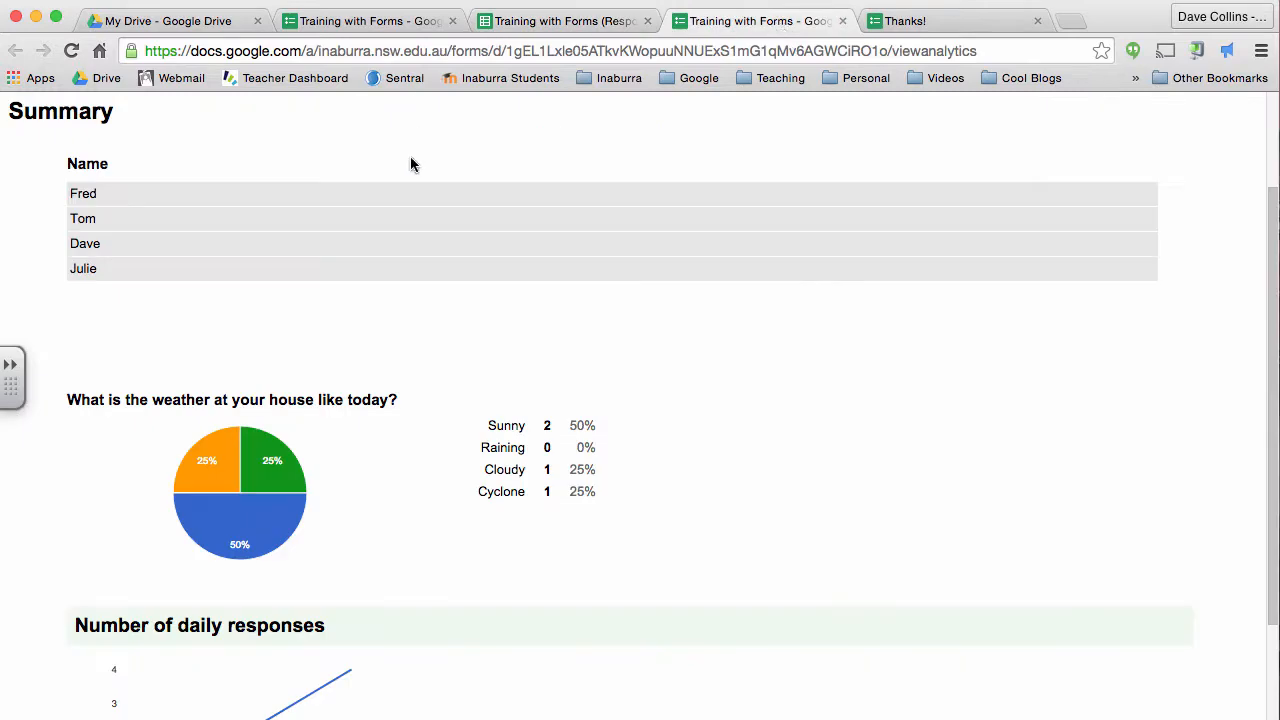
Return to editing the form's questions and disable the confirmation page option Show link to submit another response.
click(400, 20)
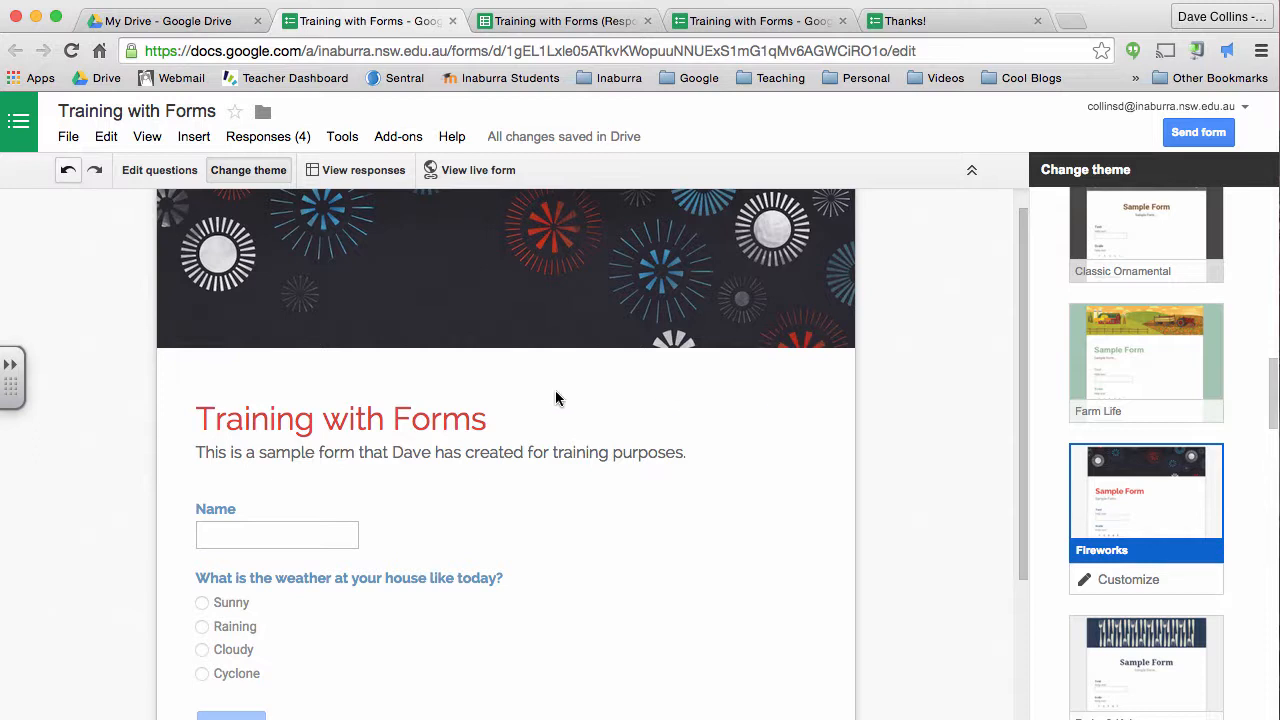
scroll(549, 402, down, 5)
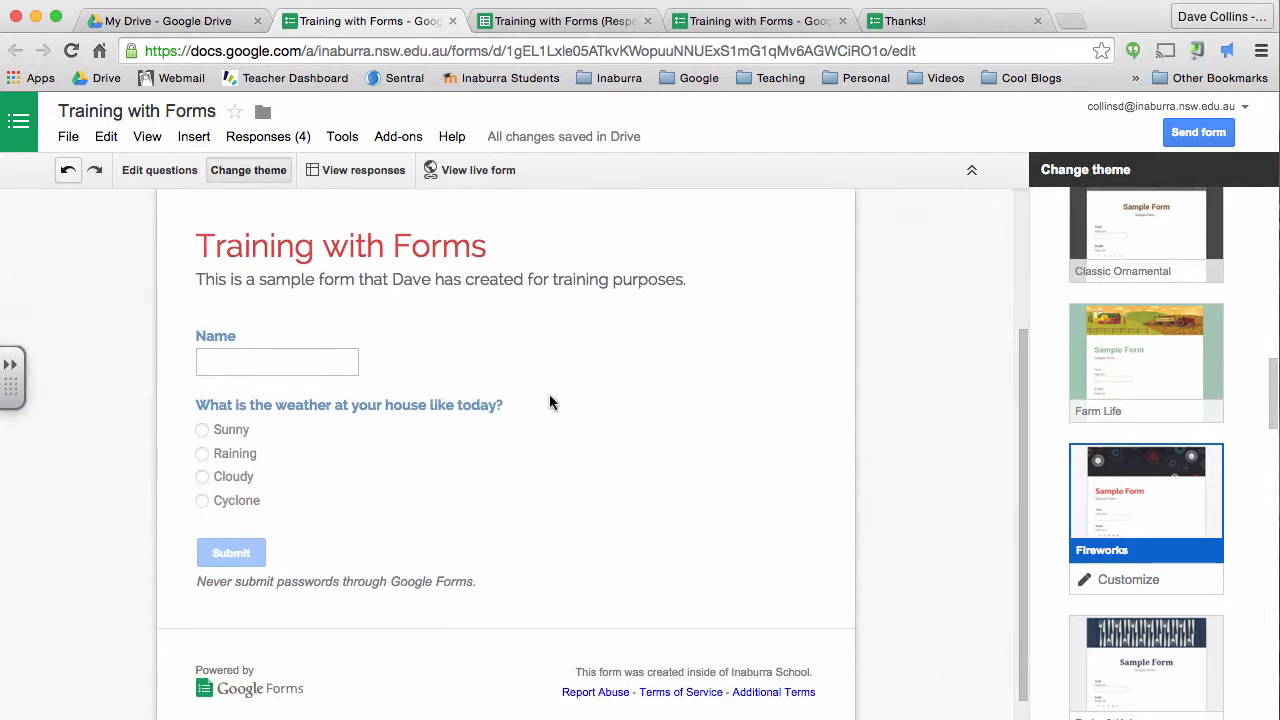
scroll(549, 402, up, 5)
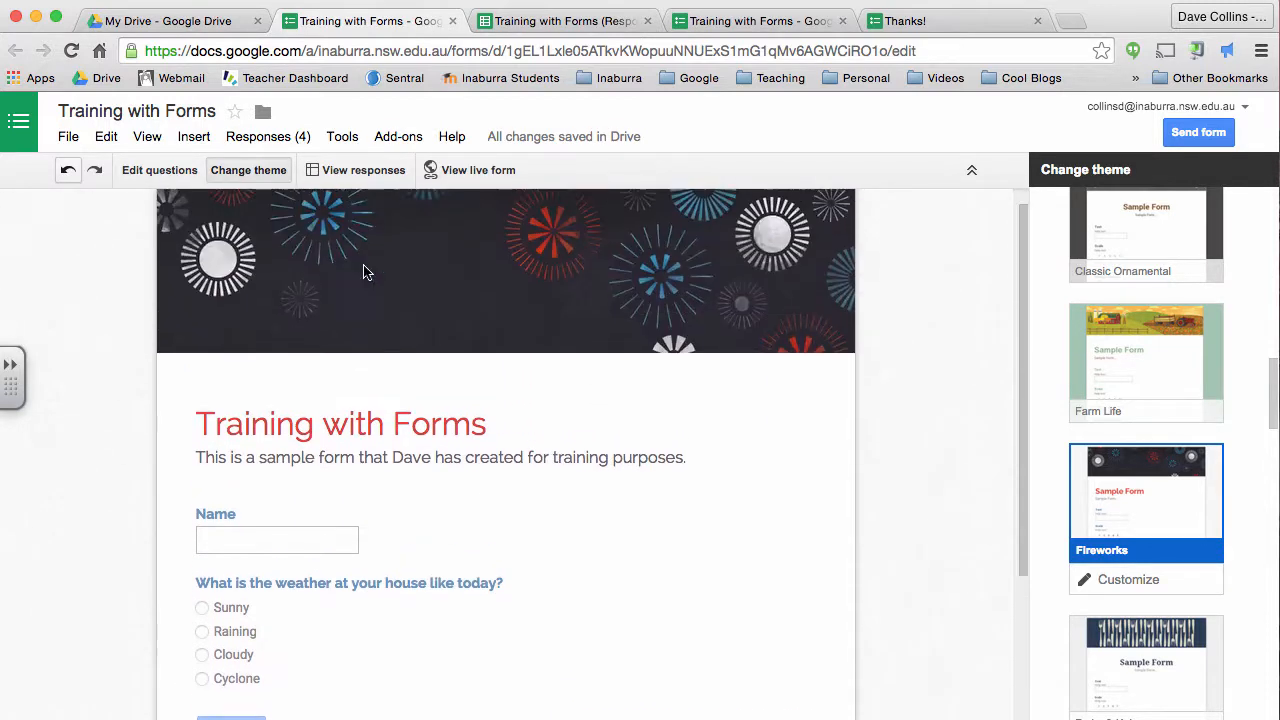
click(157, 177)
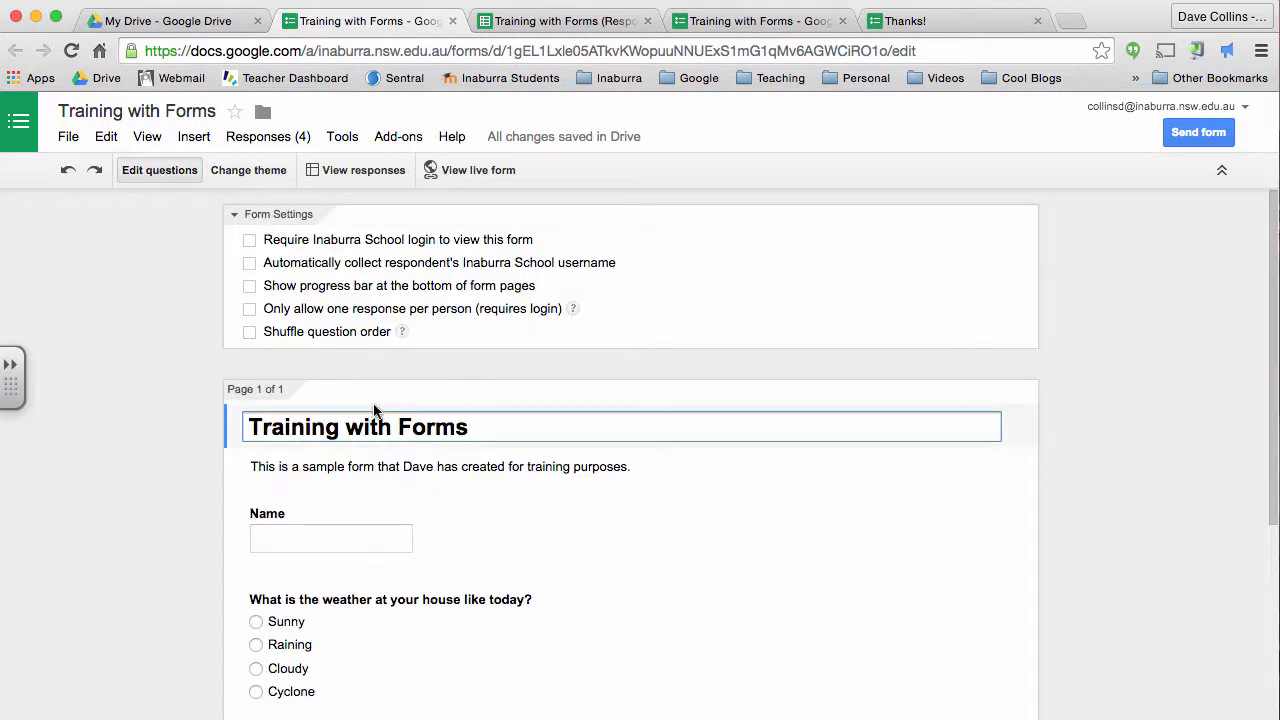
scroll(560, 431, down, 5)
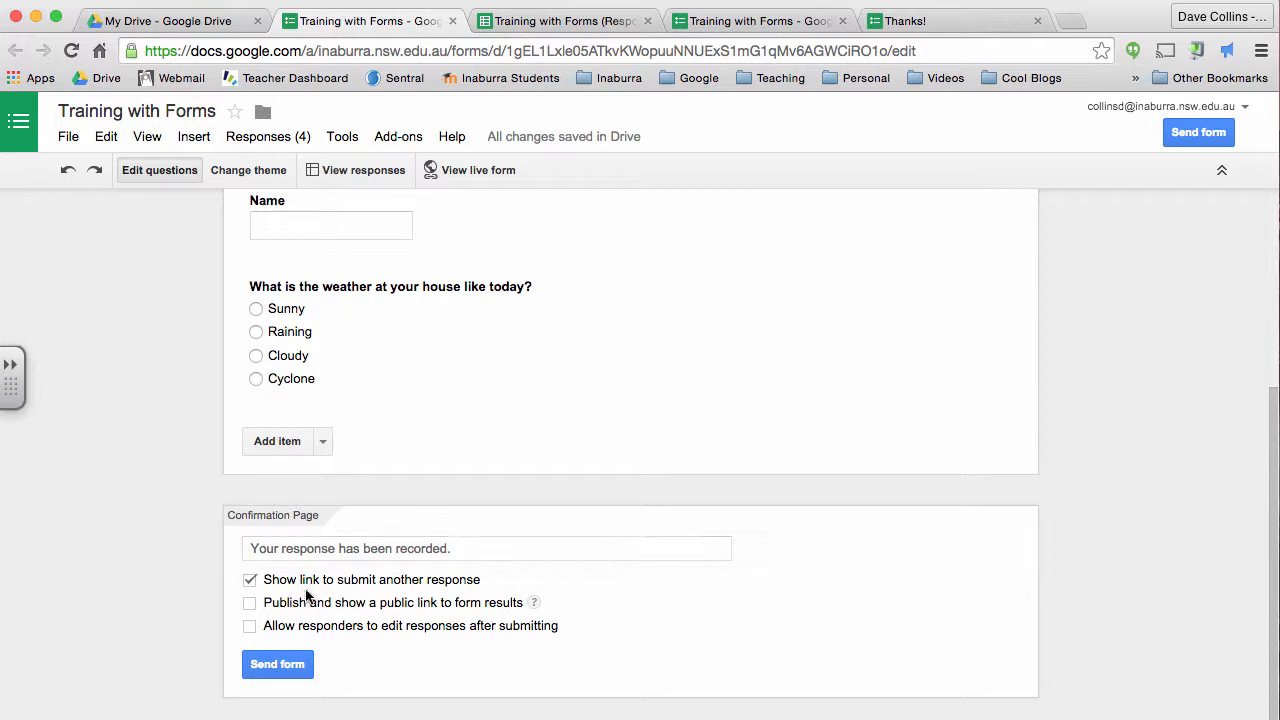
click(251, 582)
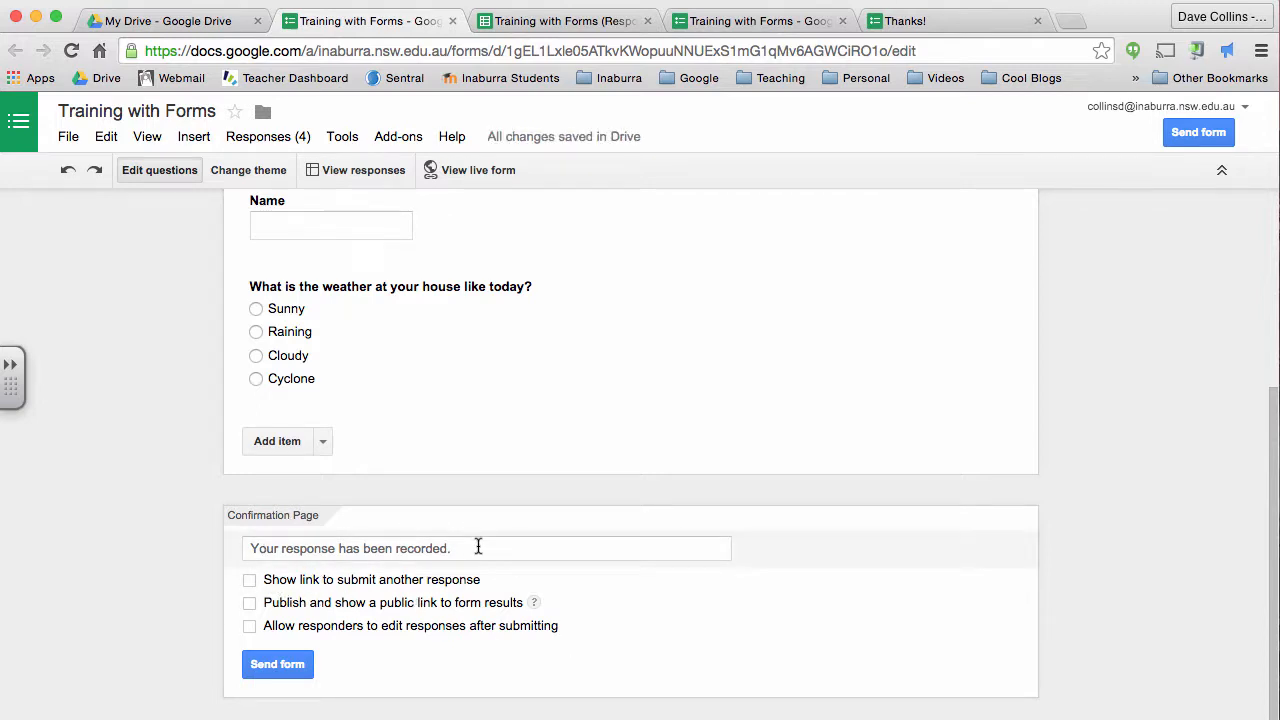
Open the live form, close the response summary page and copy the live form's full web address.
scroll(586, 412, up, 3)
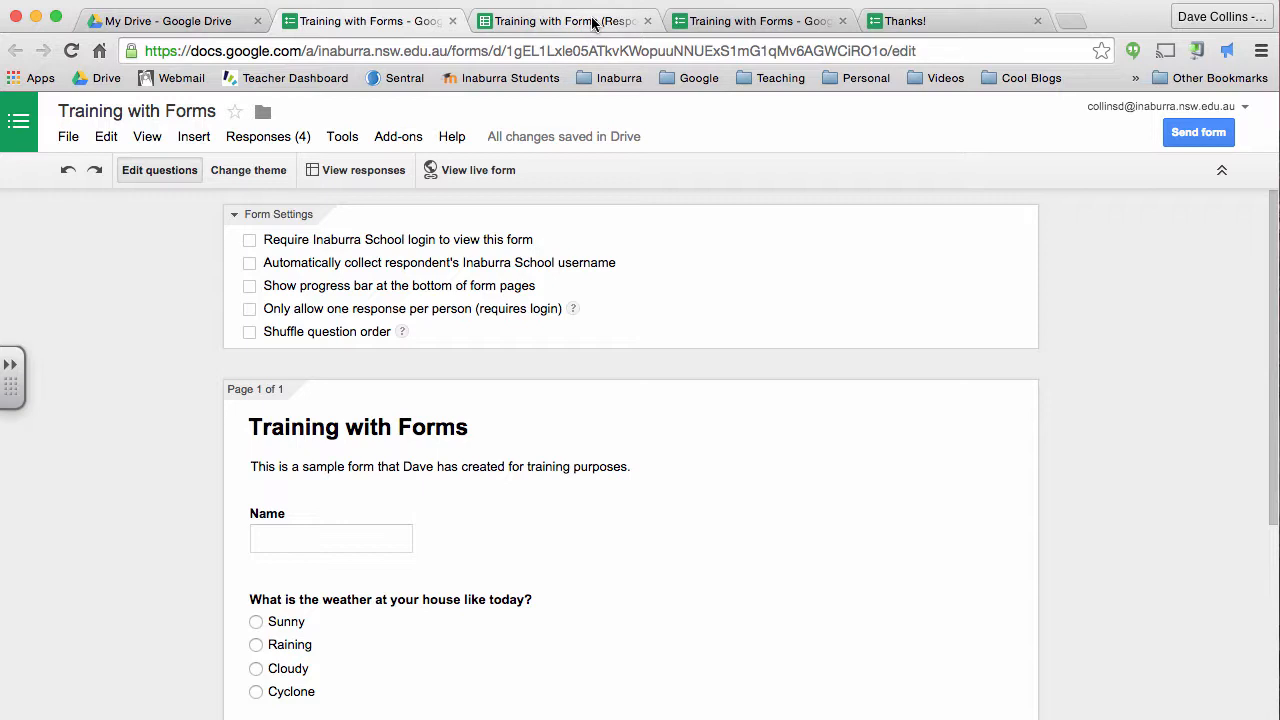
click(506, 171)
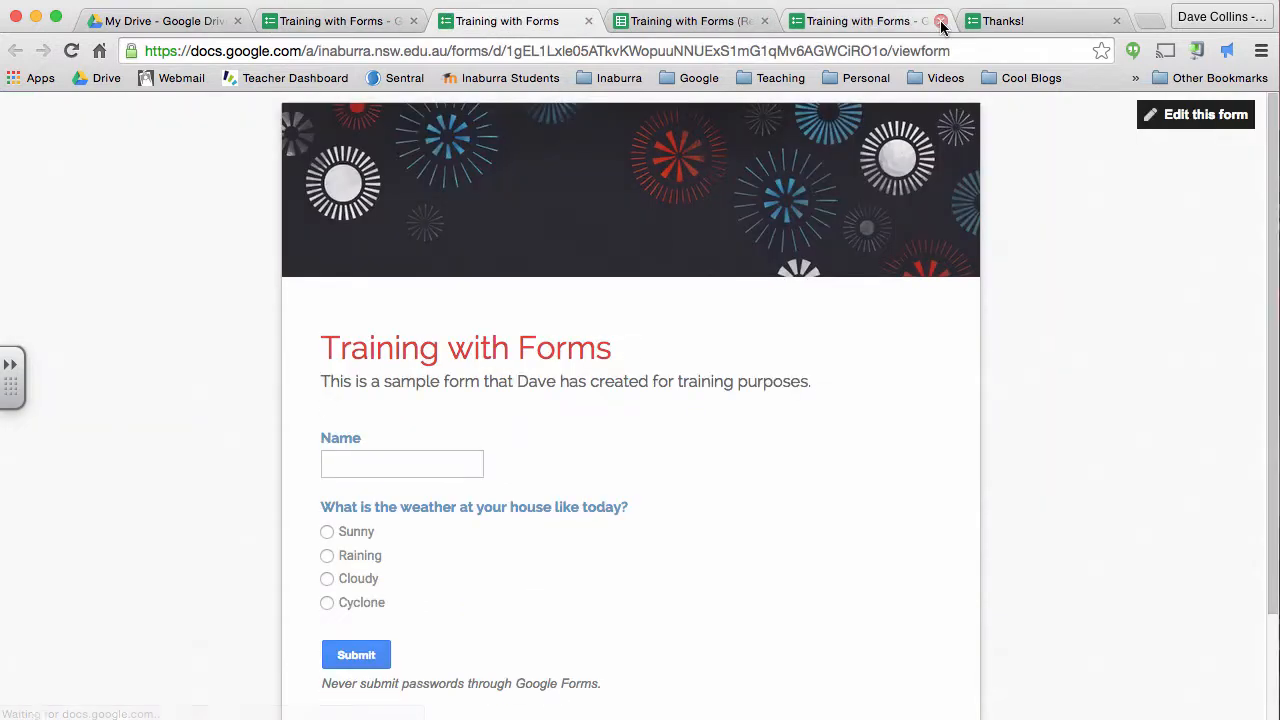
click(940, 20)
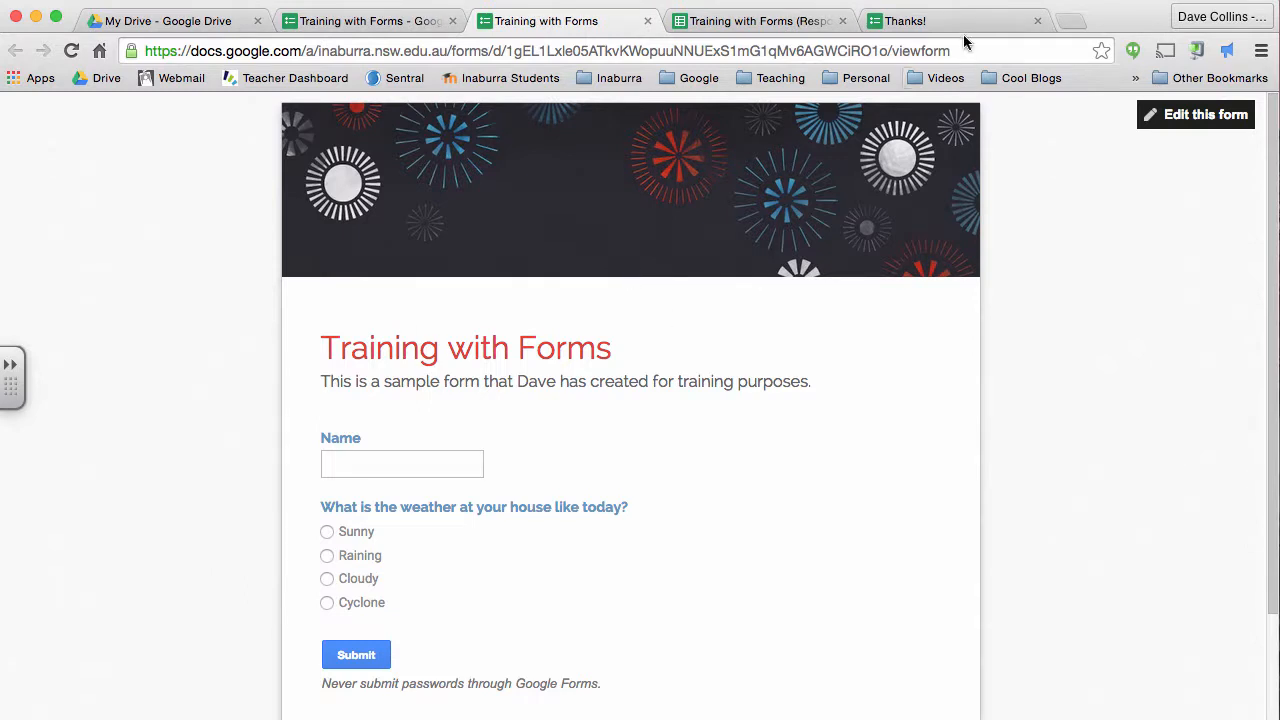
drag(960, 49, 147, 50)
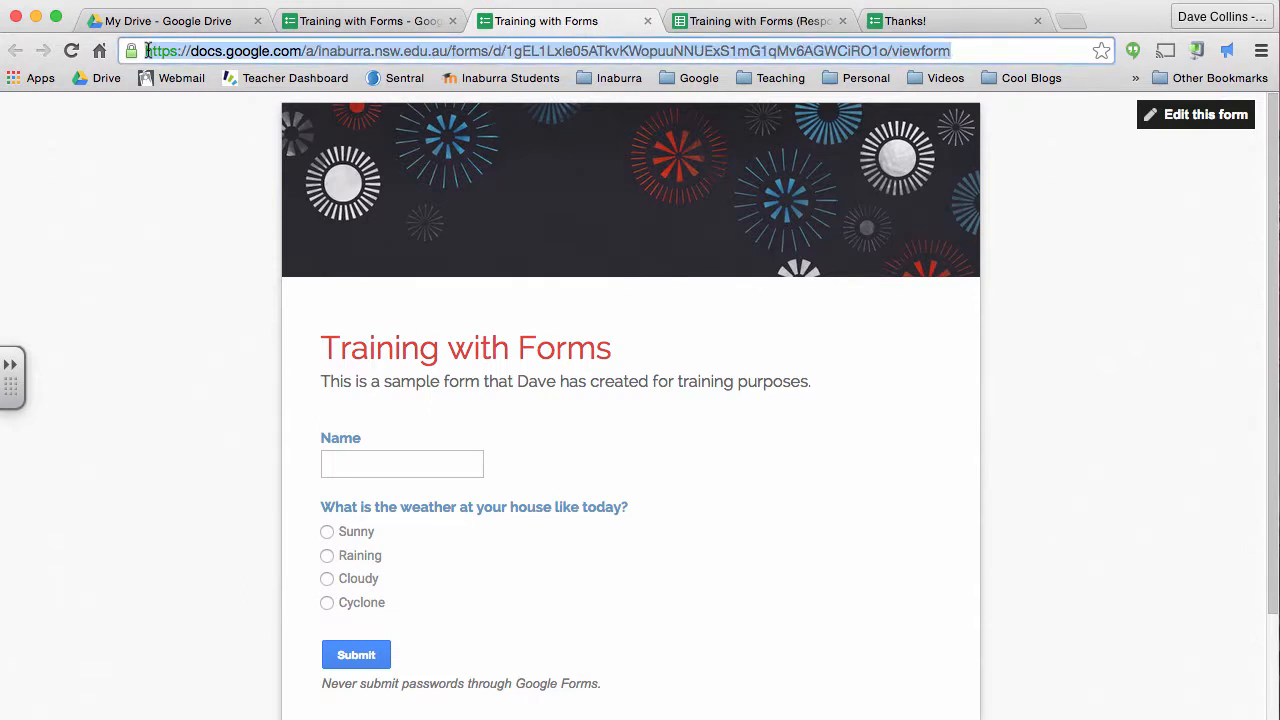
right_click(624, 53)
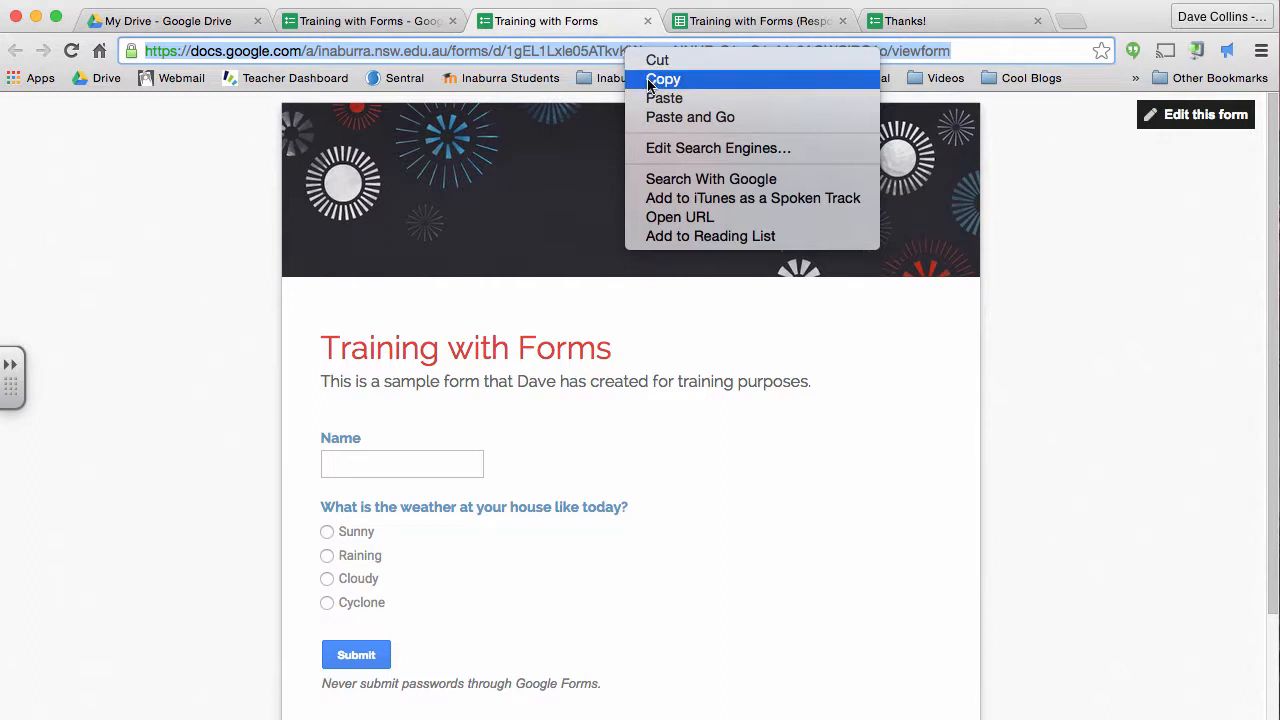
click(663, 79)
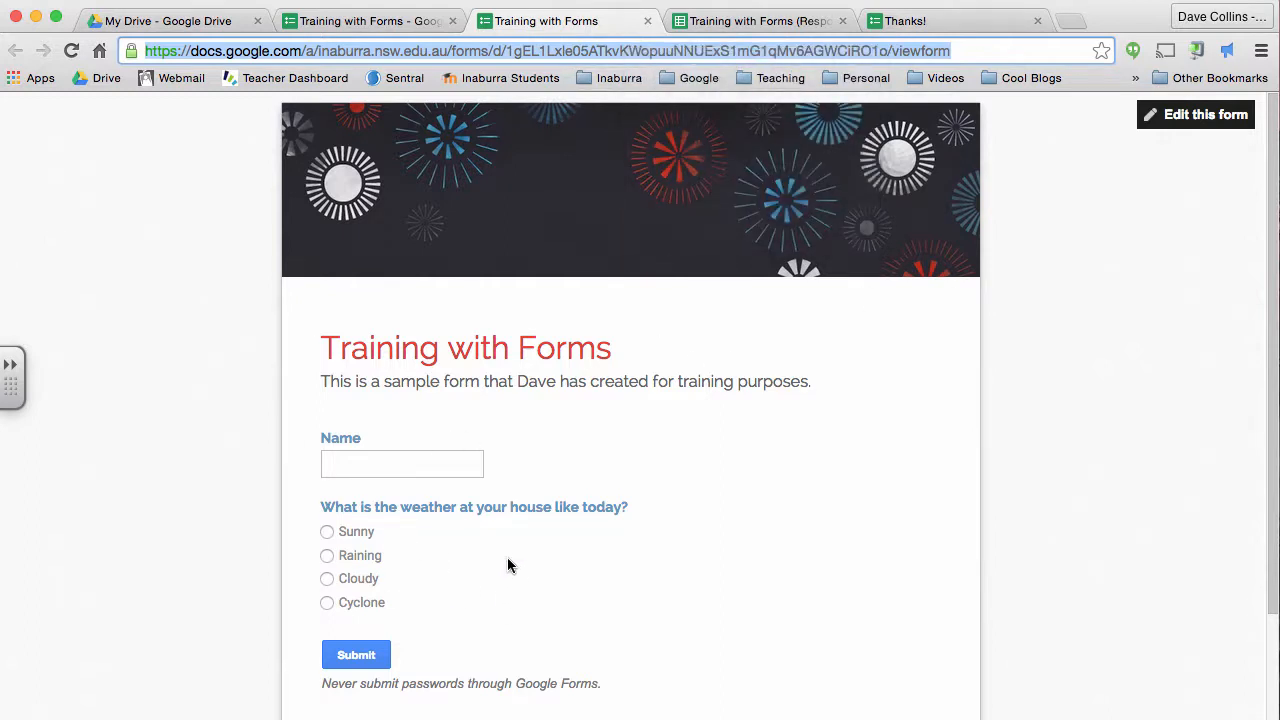
In the form editor's Send form dialog, change the share link to a short URL, copy it and close the dialog.
click(354, 21)
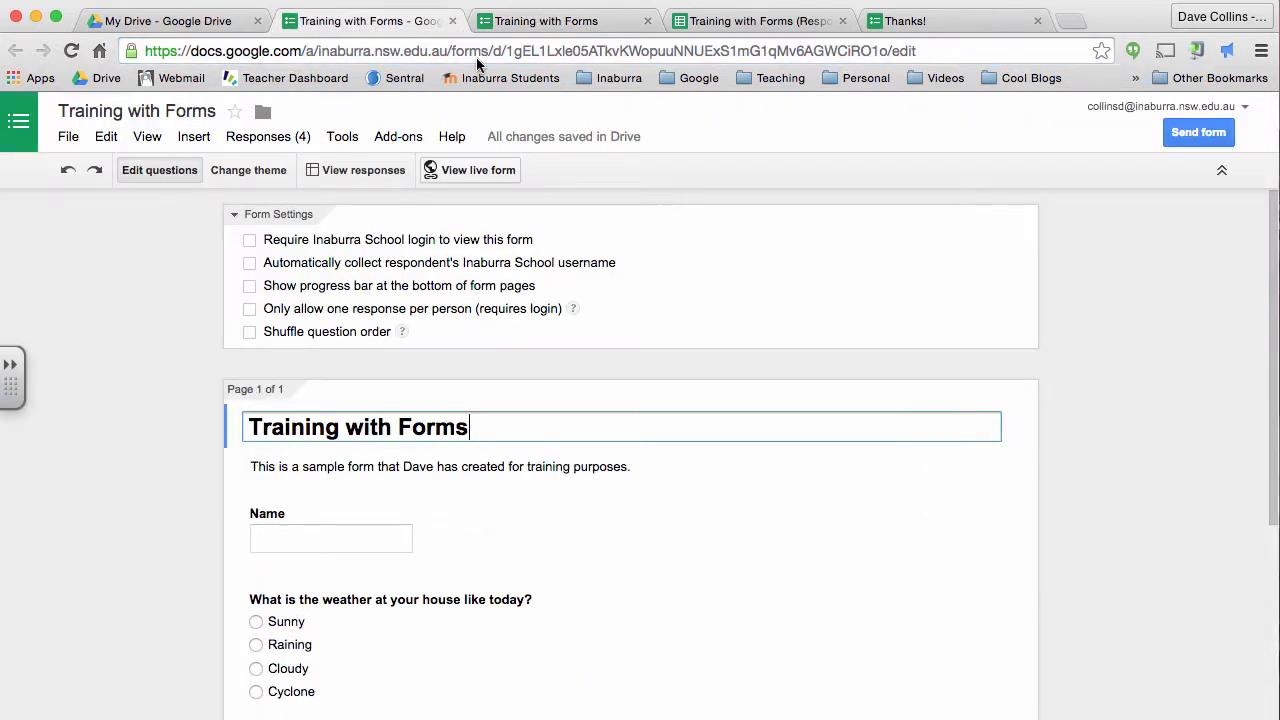
click(1196, 133)
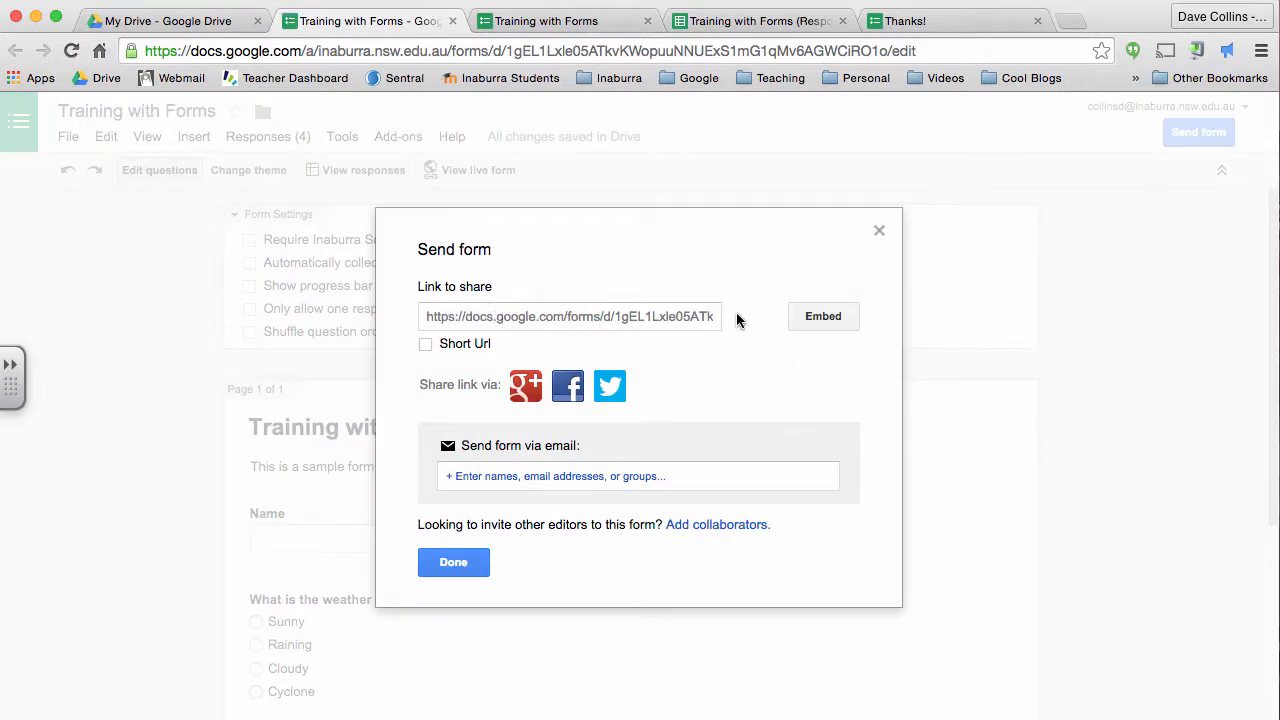
click(425, 345)
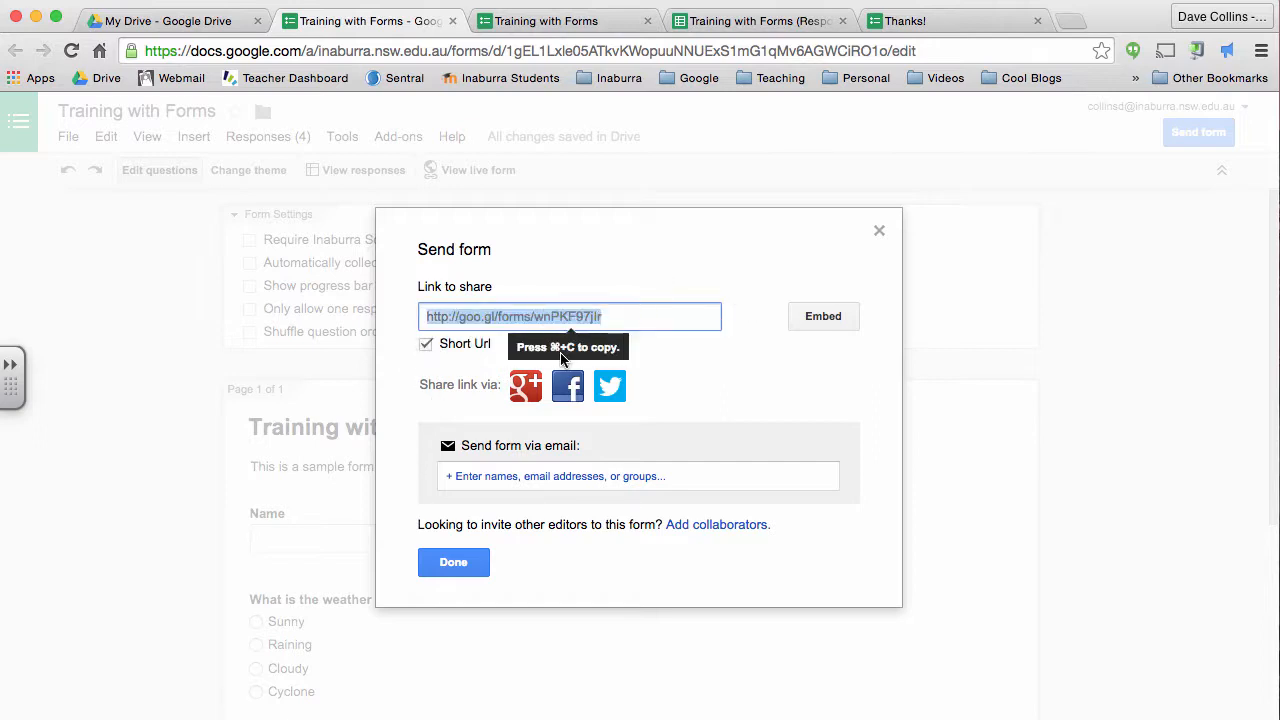
key(super+c)
click(623, 320)
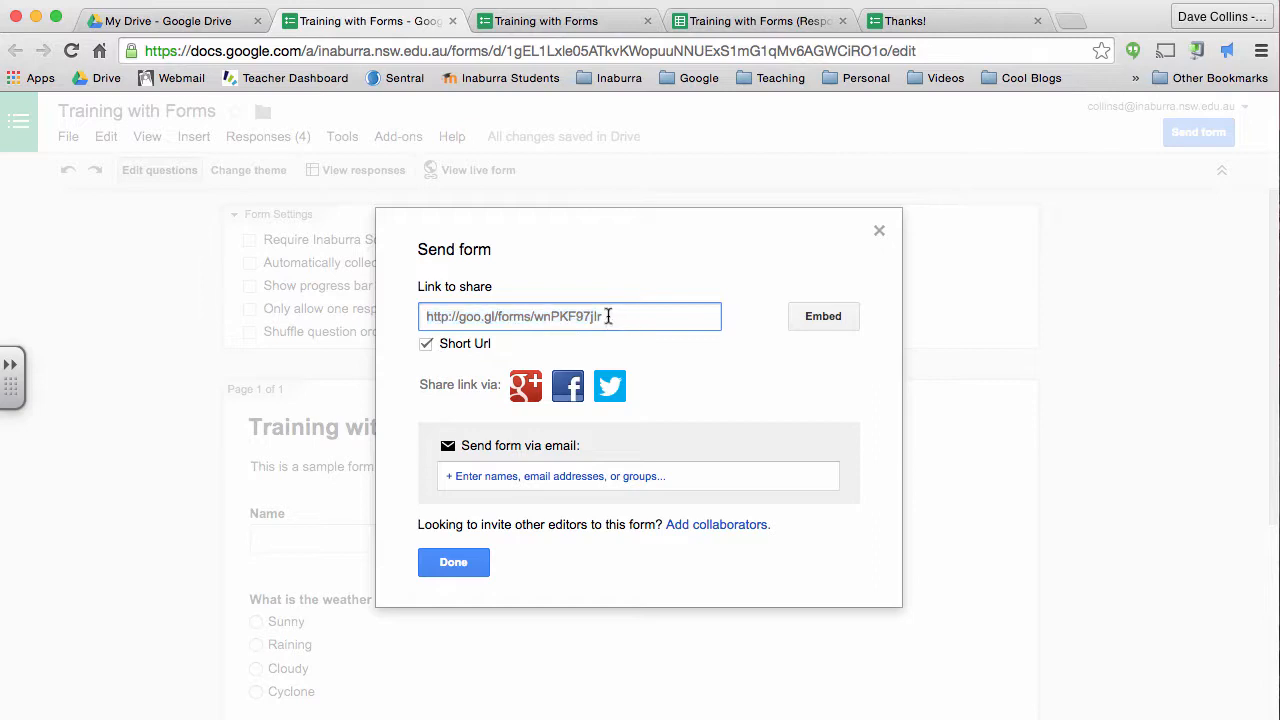
drag(608, 318, 452, 322)
right_click(547, 316)
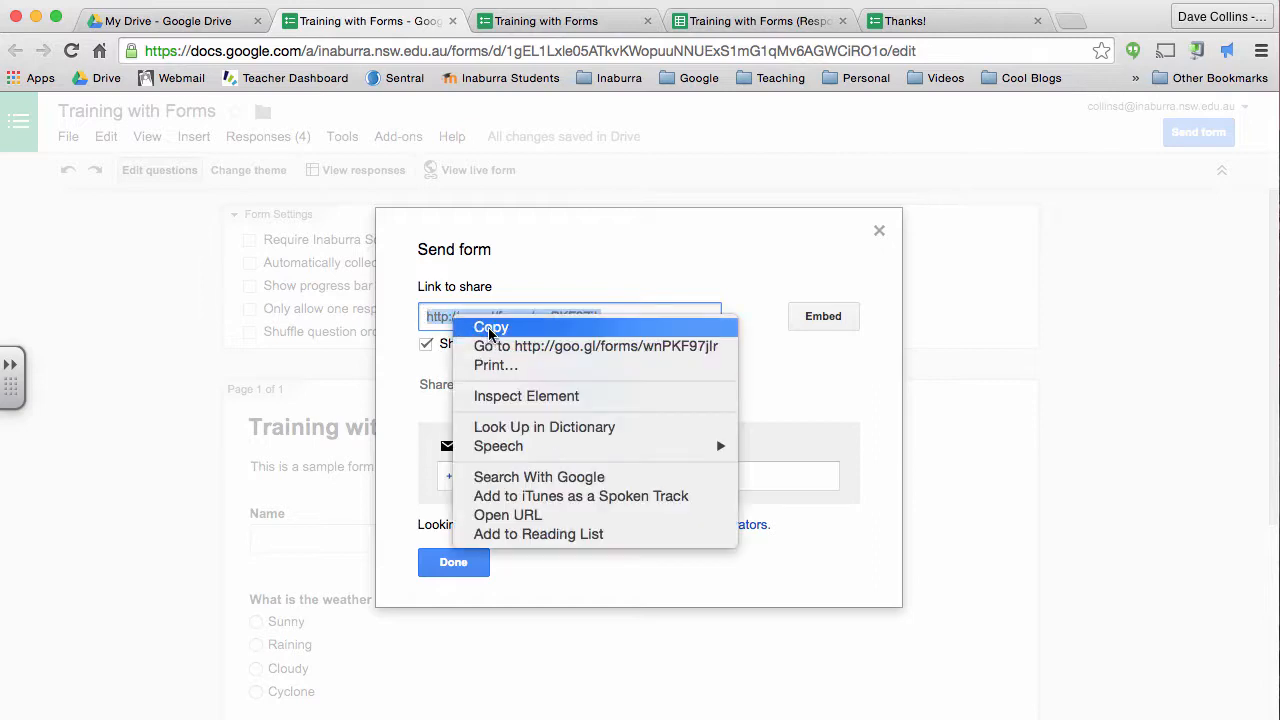
click(565, 326)
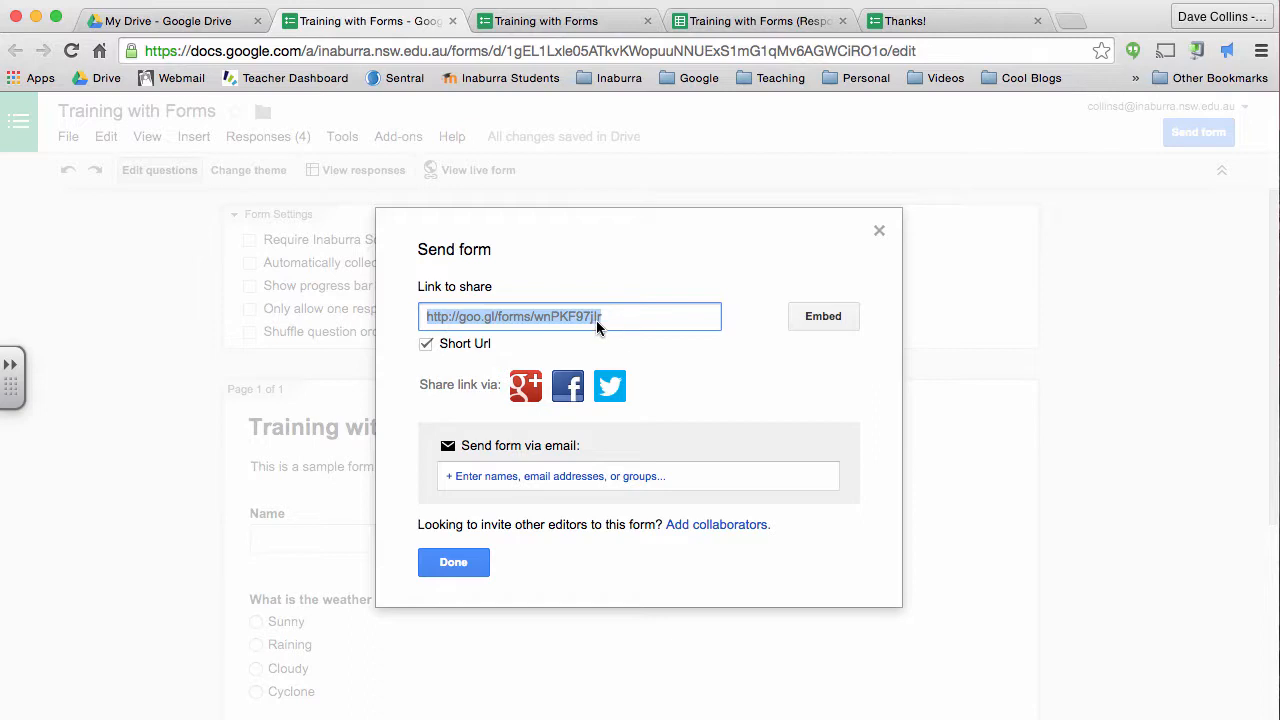
click(716, 384)
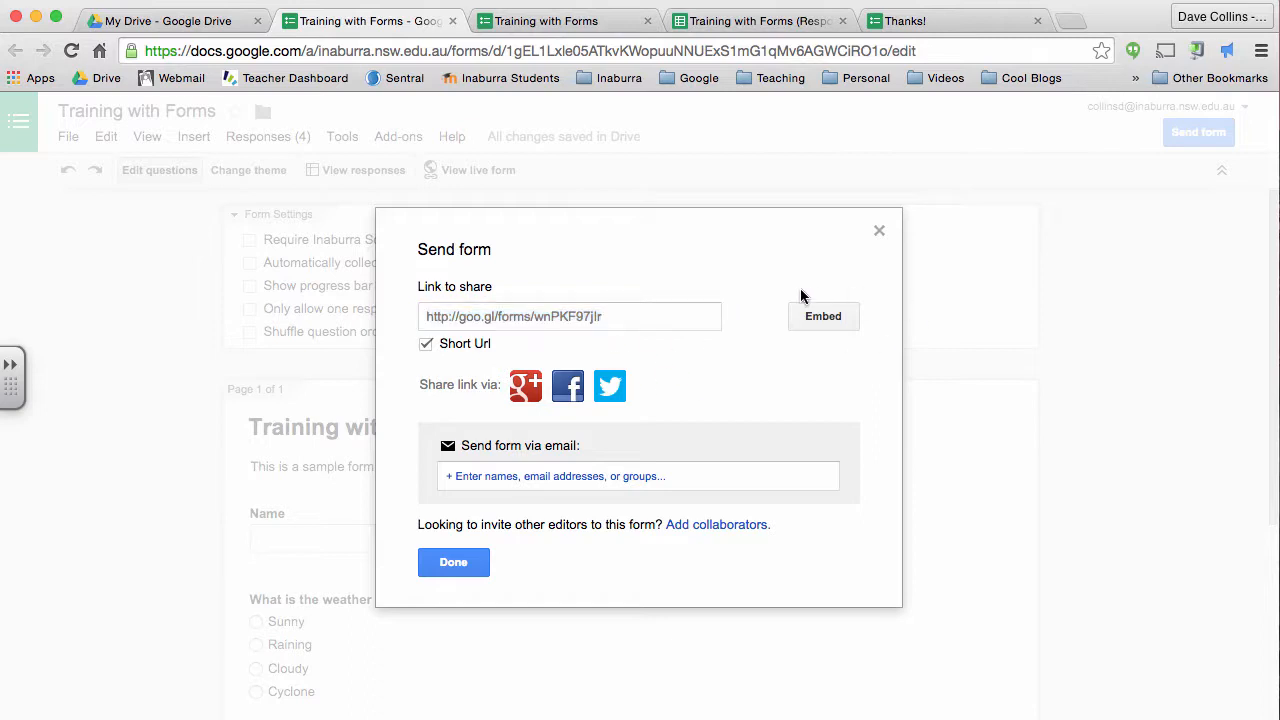
click(879, 231)
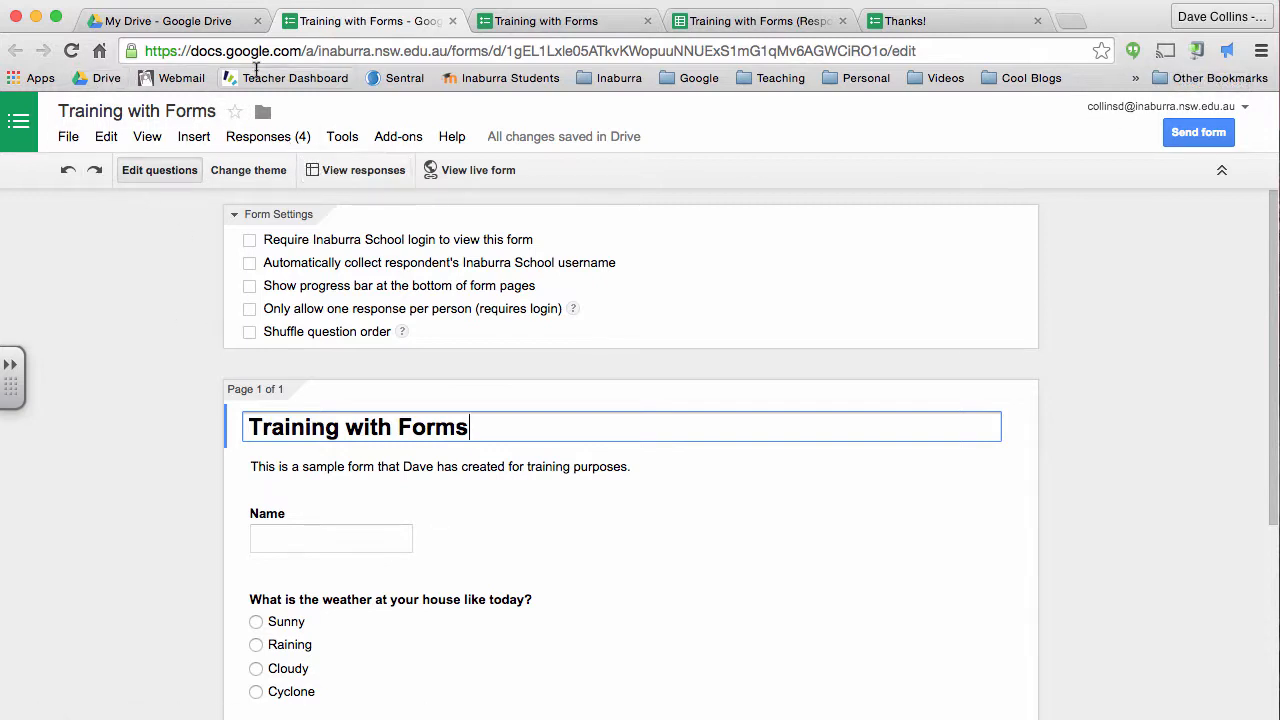
Open the Chrome Web Store in a new browser tab.
click(1070, 22)
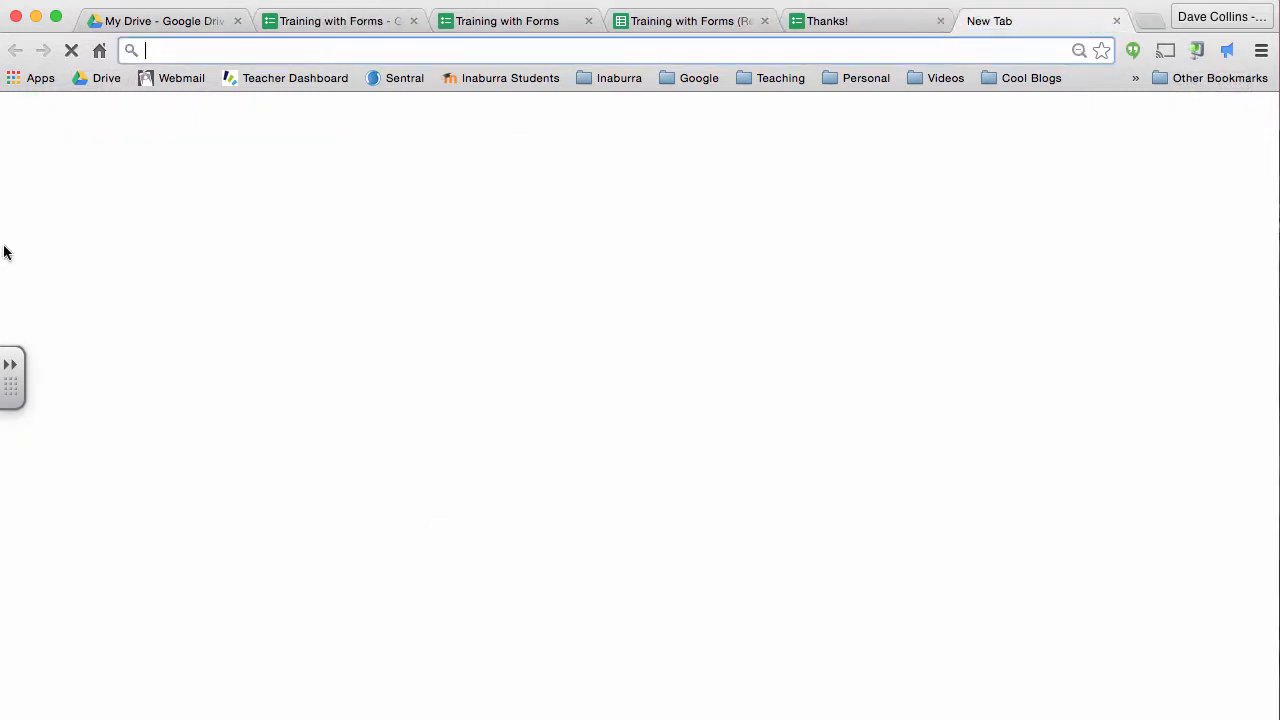
click(38, 79)
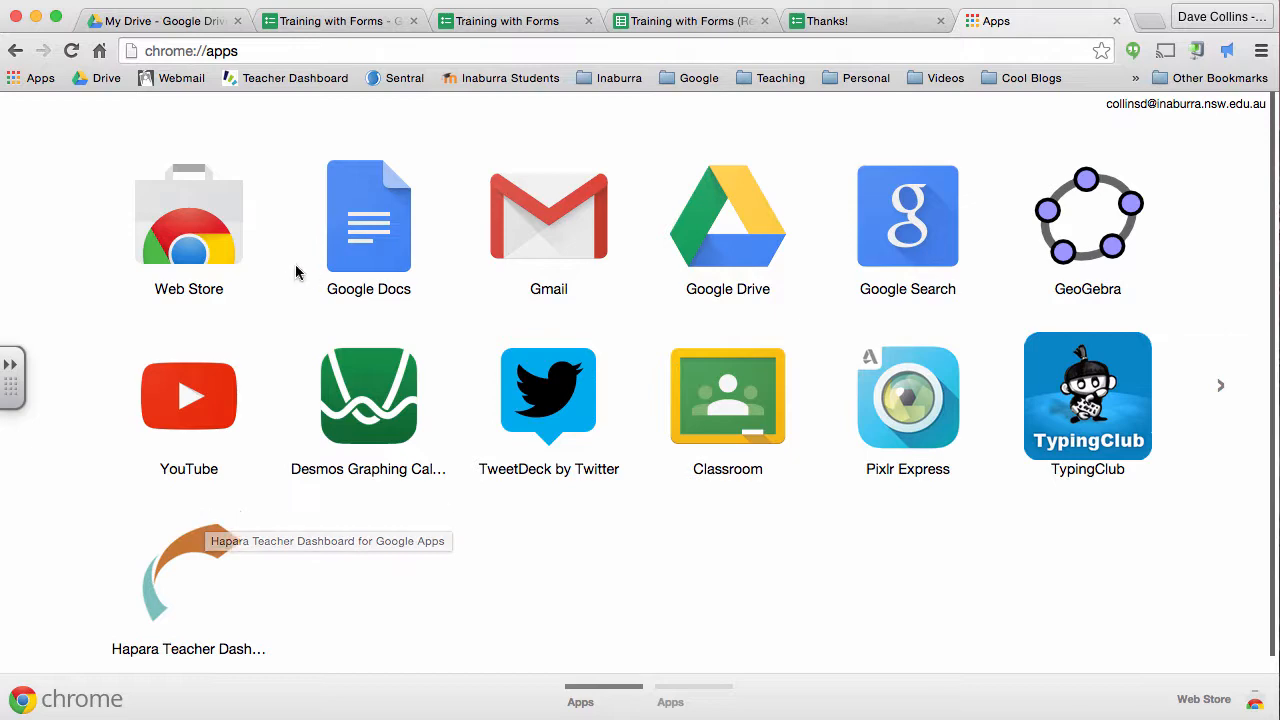
click(225, 248)
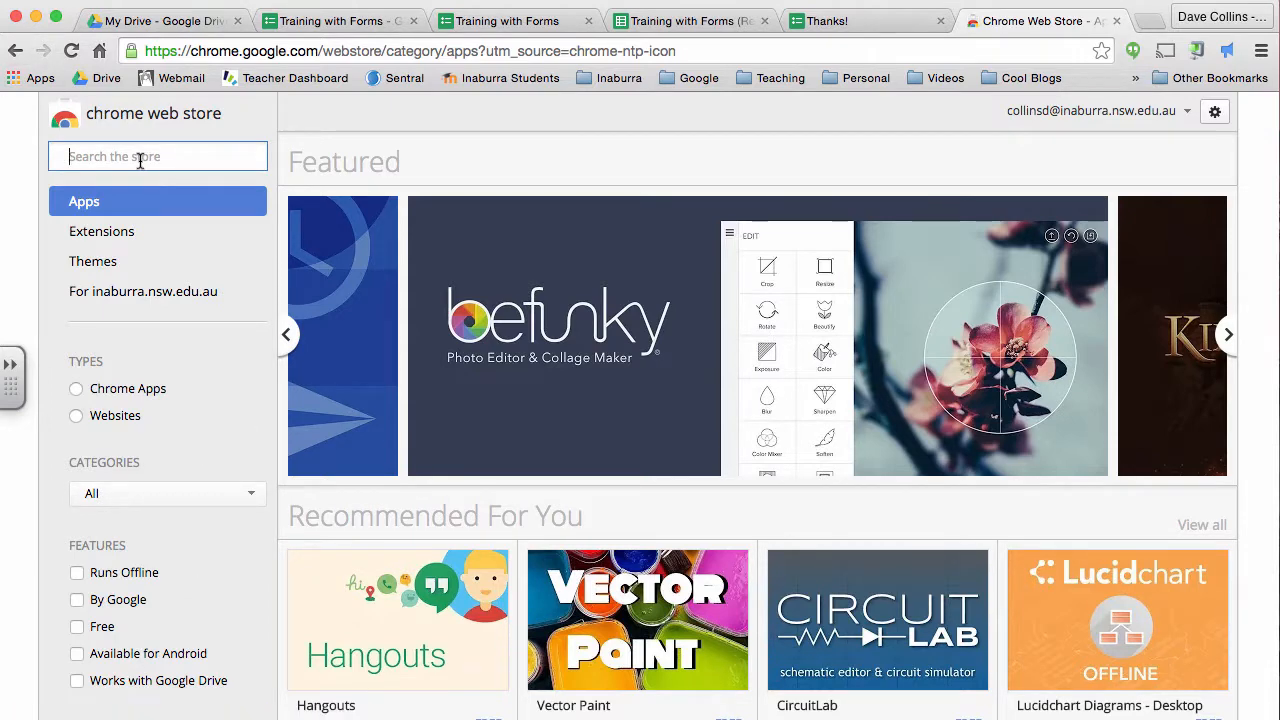
Search the Chrome Web Store for "url short" and look through the app and extension results for the goo.gl URL Shortener.
text(url short)
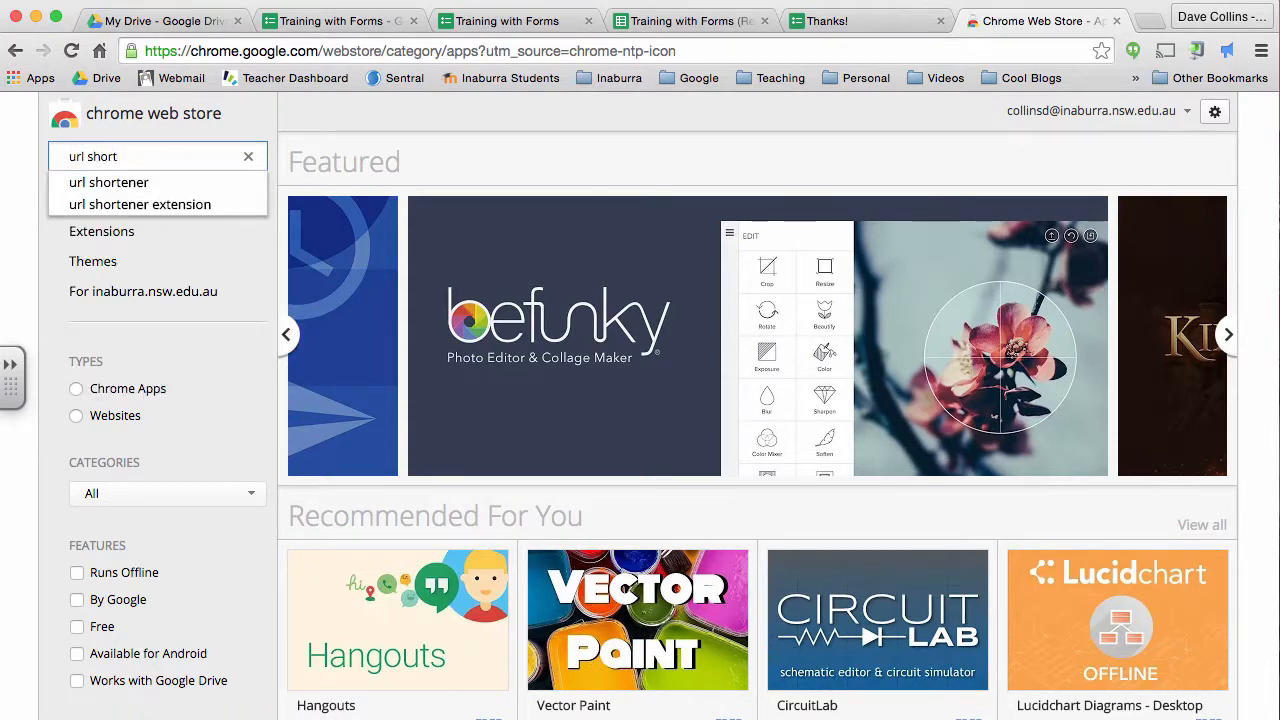
key(Return)
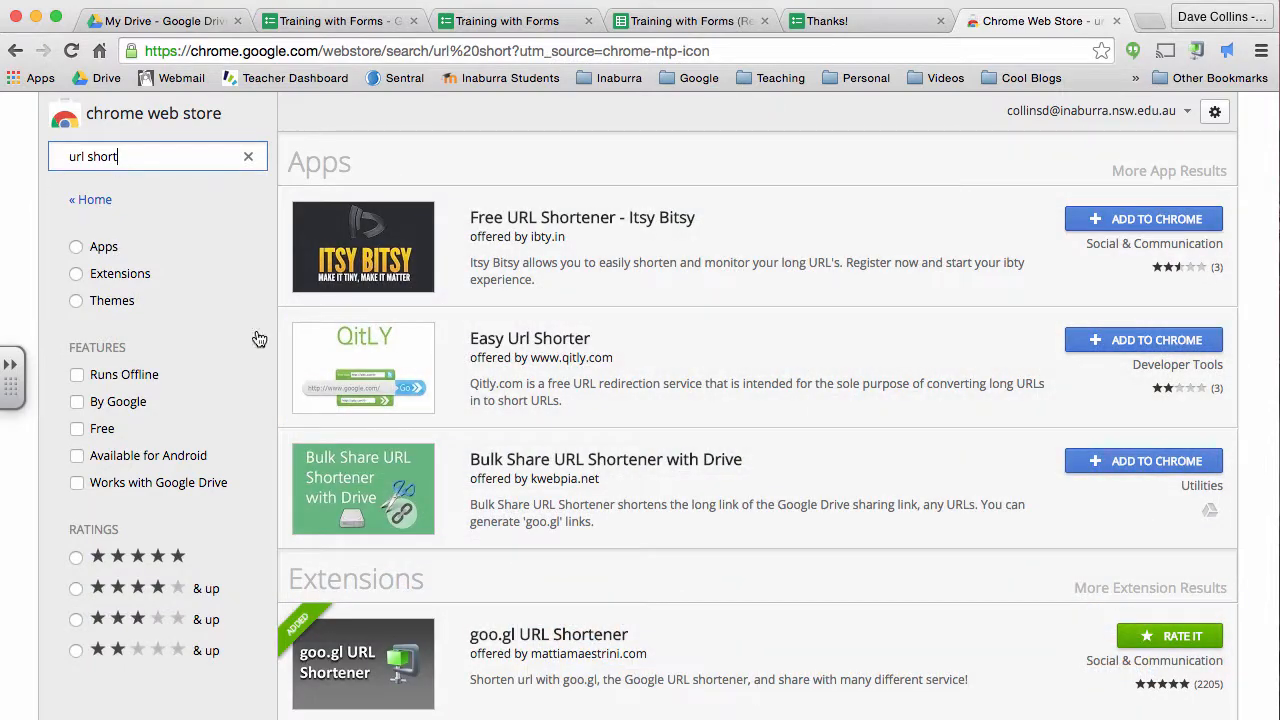
scroll(605, 270, down, 5)
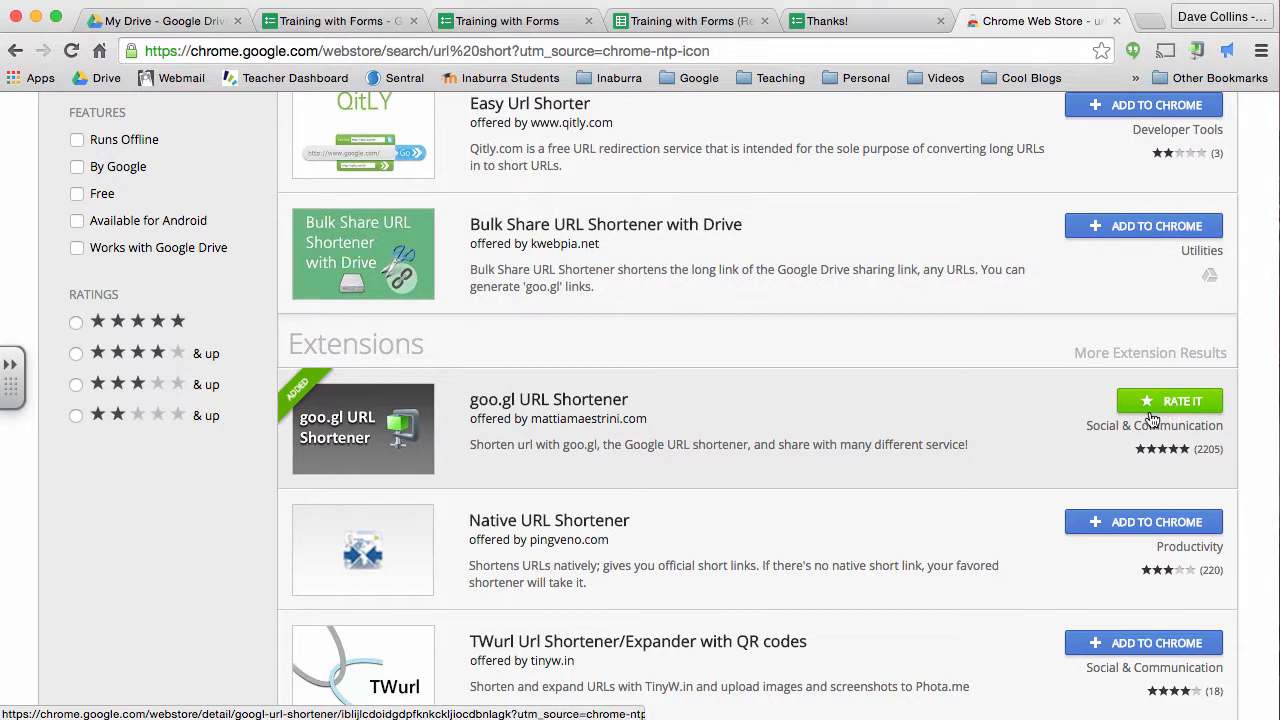
scroll(1088, 398, up, 3)
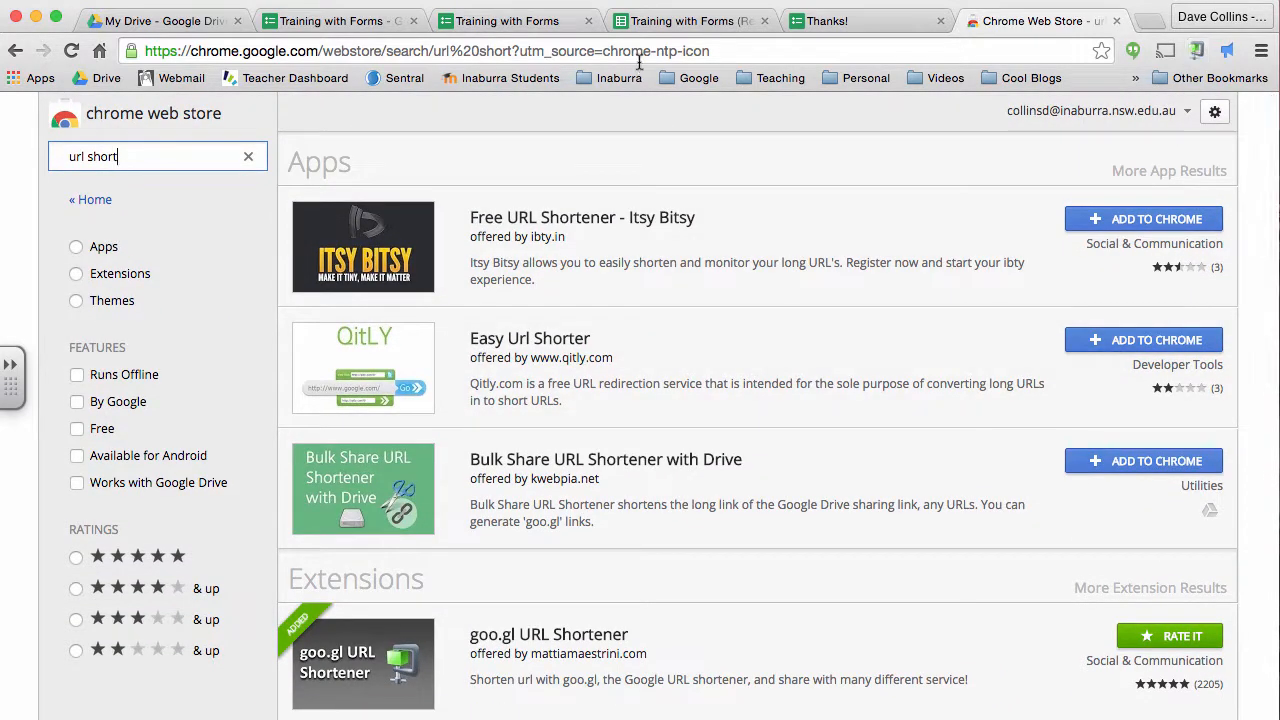
Return to the live Training with Forms page, shorten its web address with the goo.gl URL Shortener extension and display its QR code.
click(496, 27)
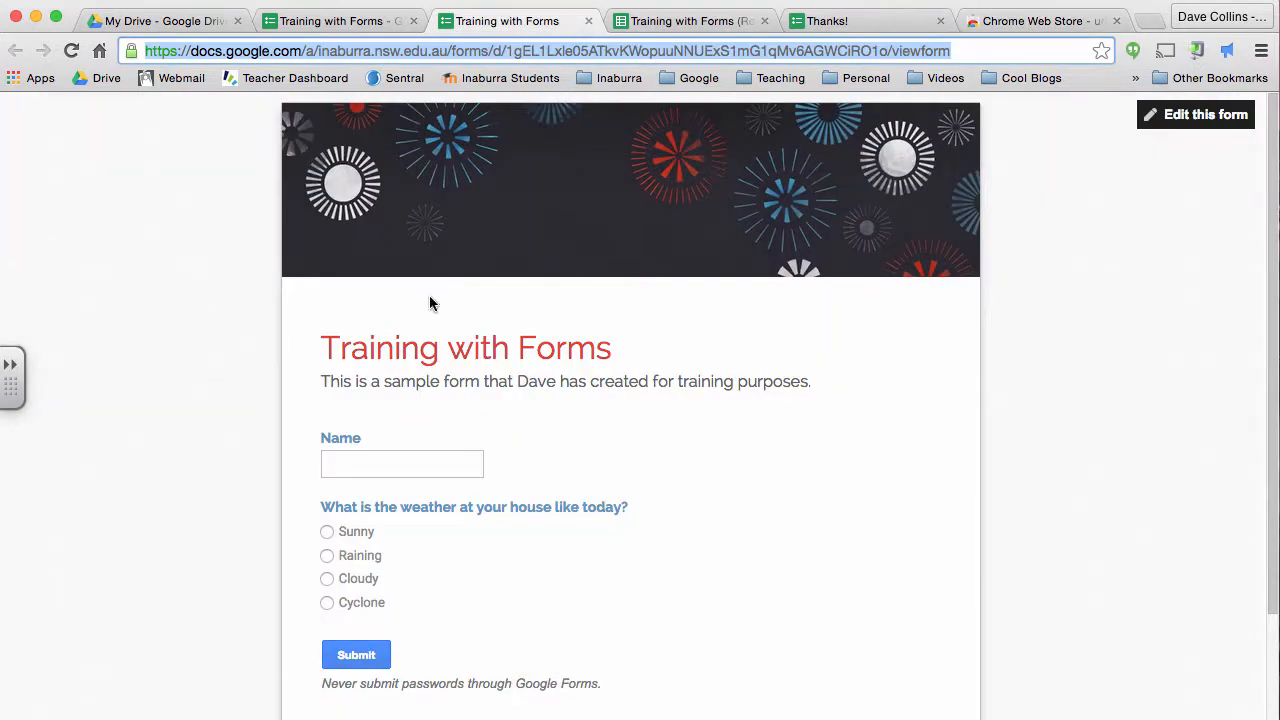
click(381, 51)
click(1197, 52)
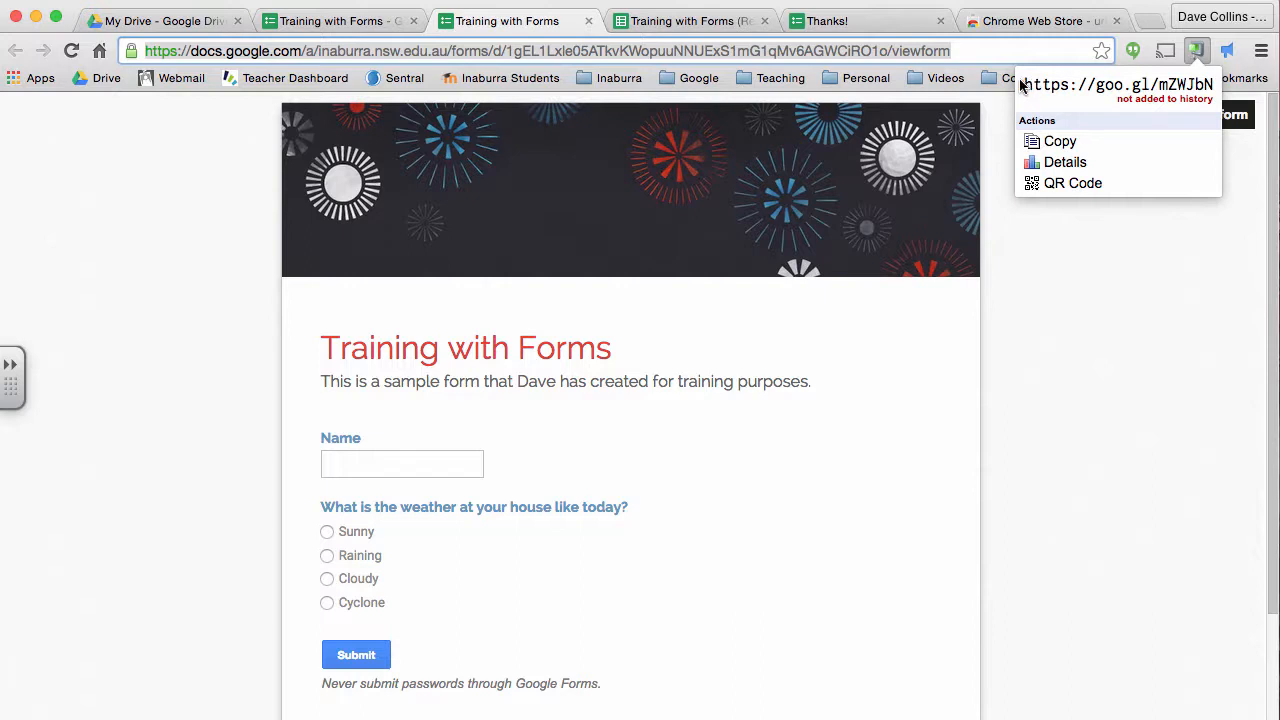
click(1066, 184)
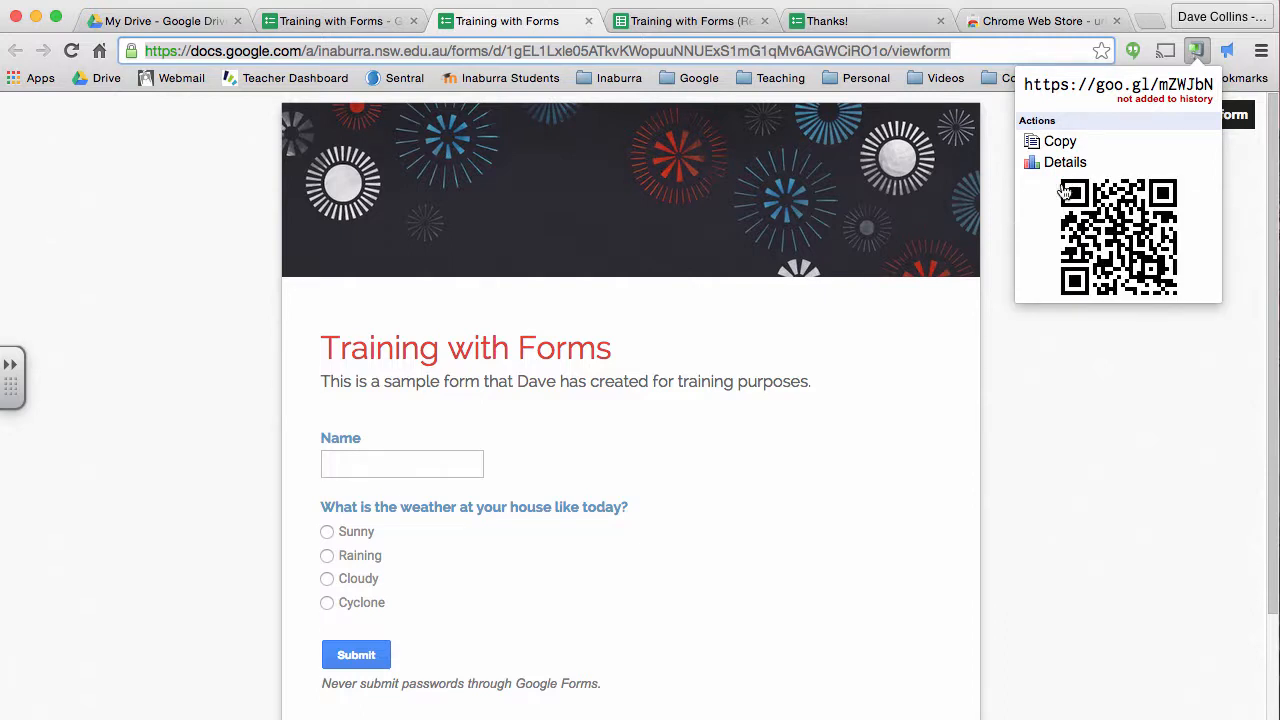